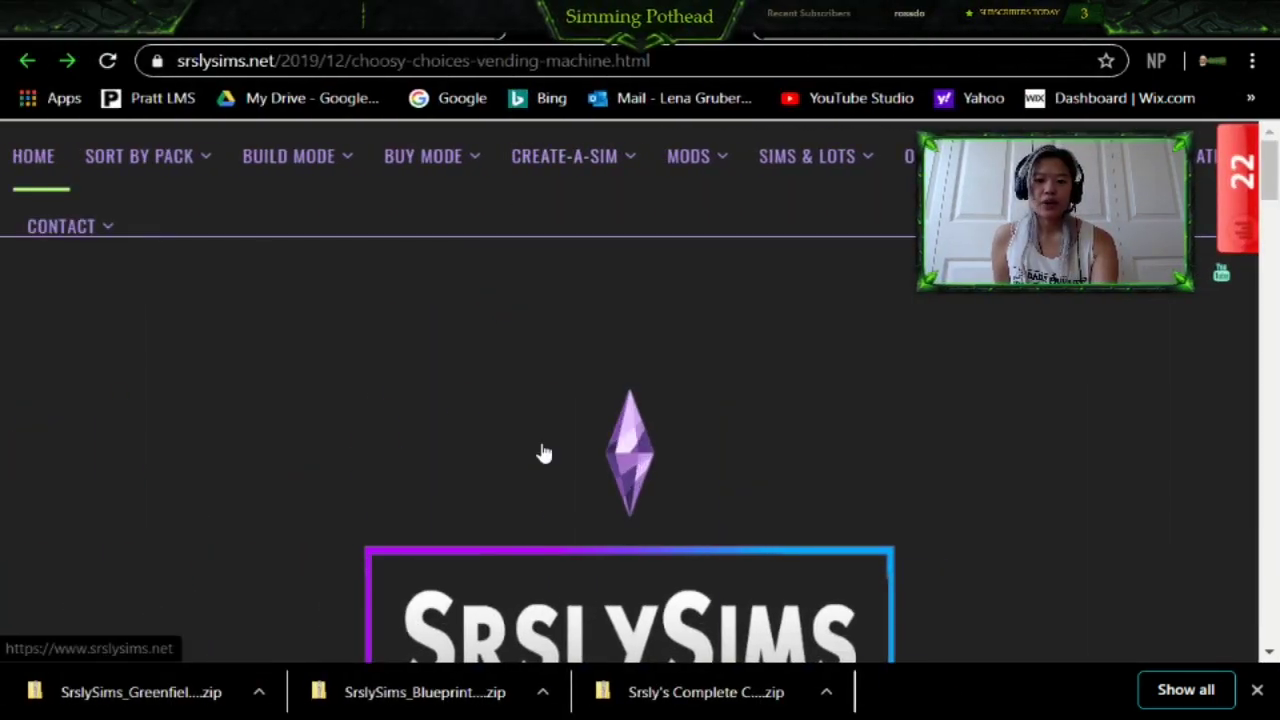
- Download the Choosy Choices Vending Machine package from its SimFileShare link on the SrslySims page
scroll(543, 452, "down", 4)
scroll(543, 452, "down", 10)
scroll(543, 445, "down", 7)
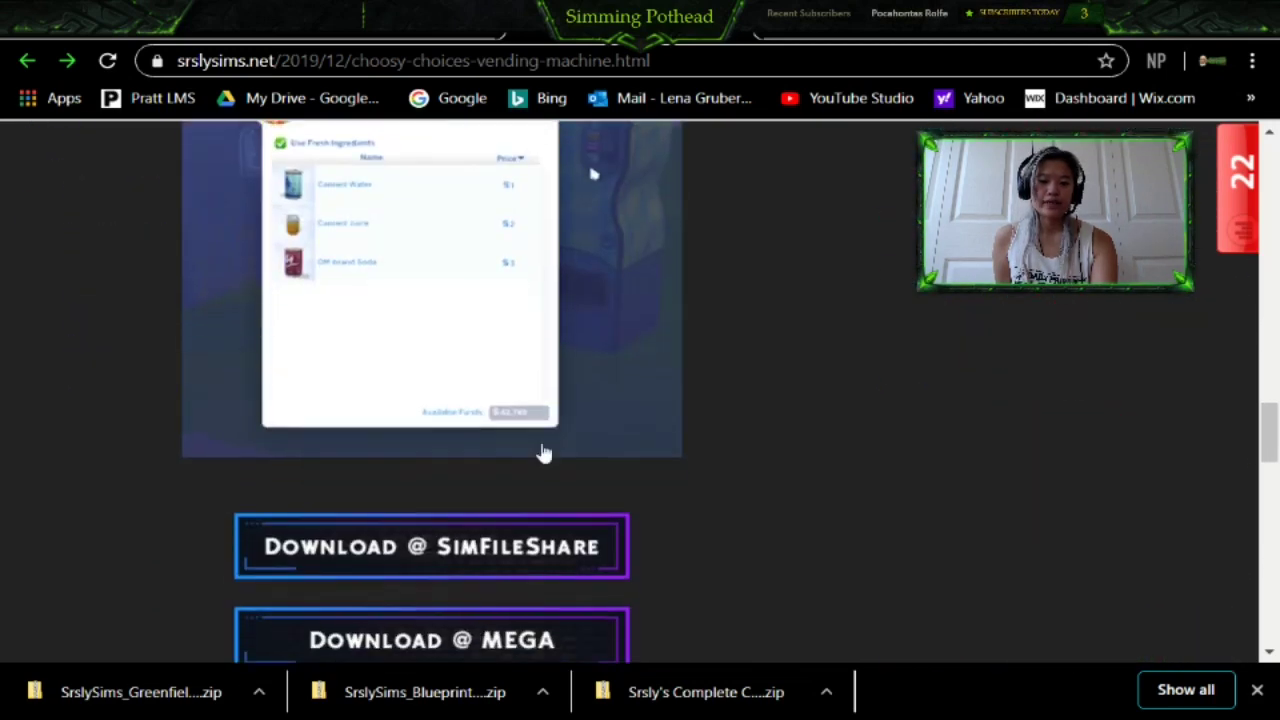
scroll(543, 452, "down", 1)
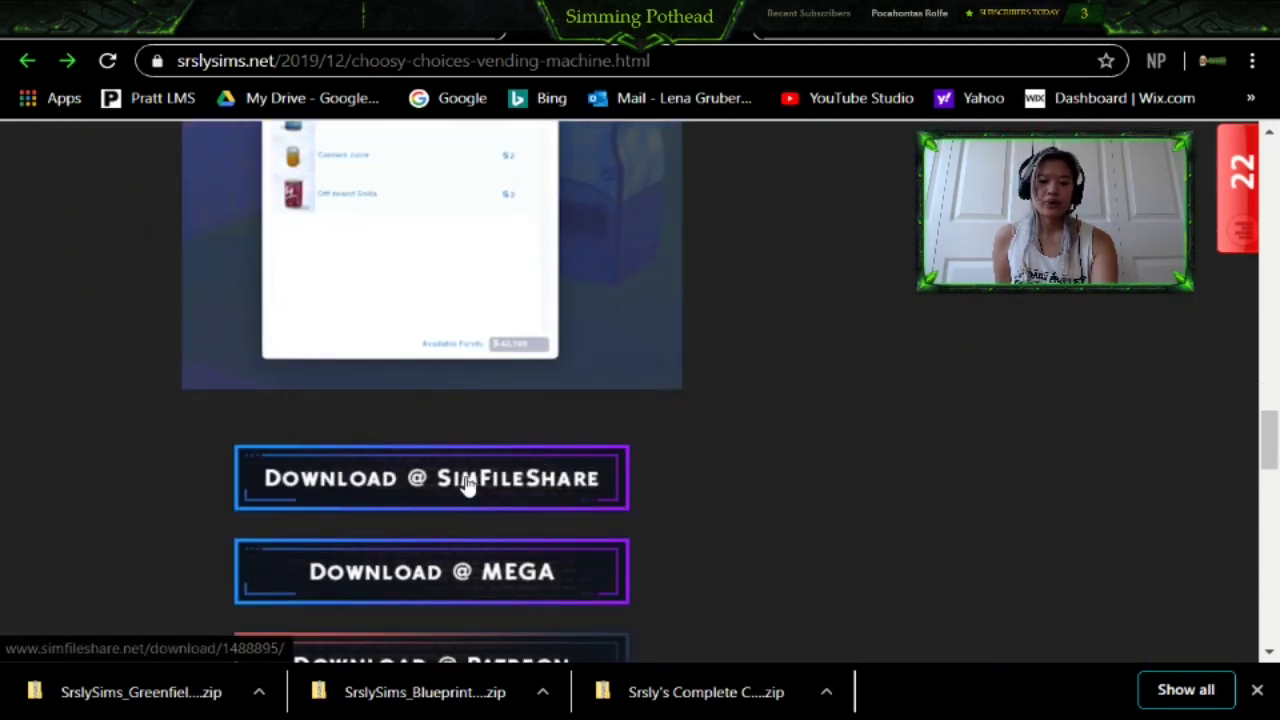
scroll(517, 486, "down", 1)
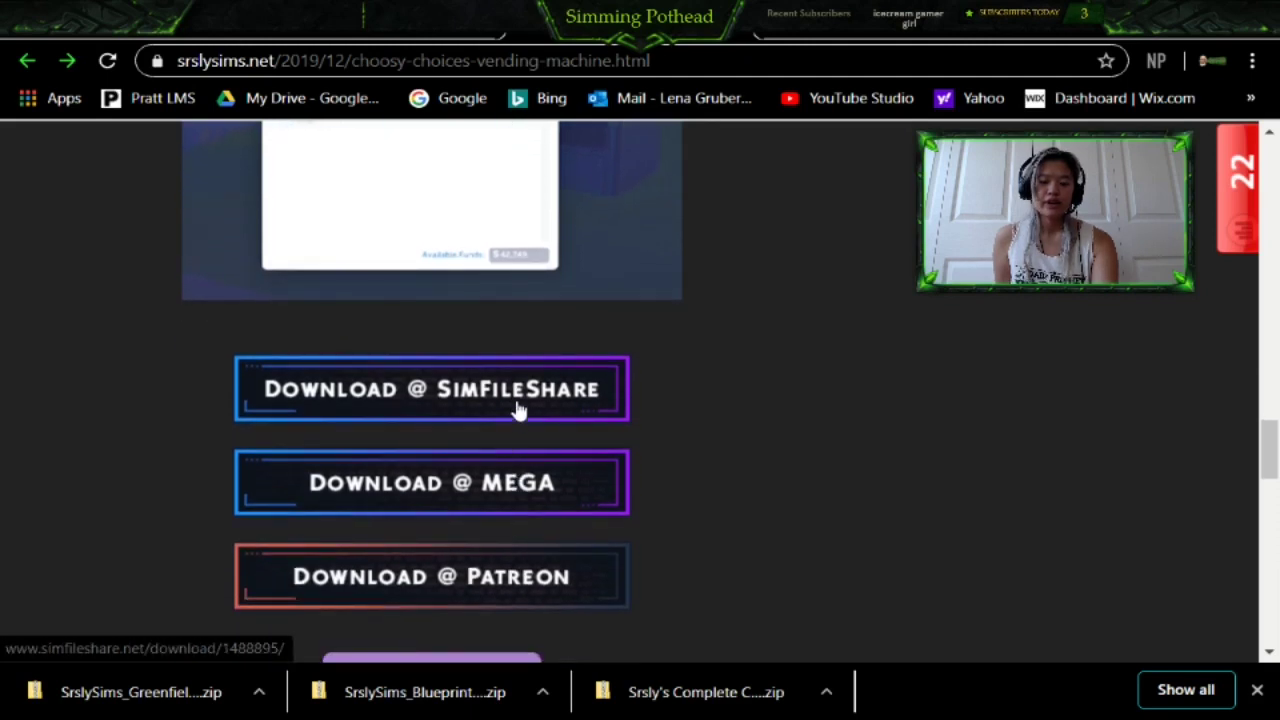
left_click(517, 410)
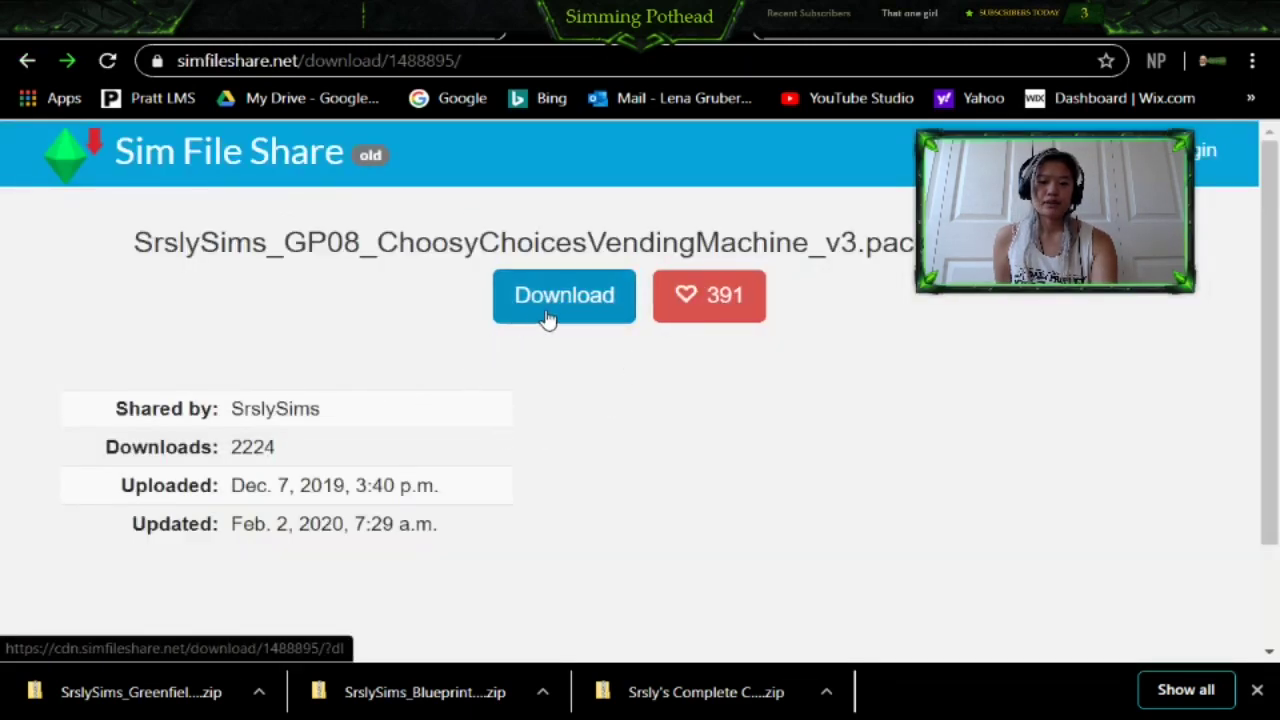
left_click(585, 312)
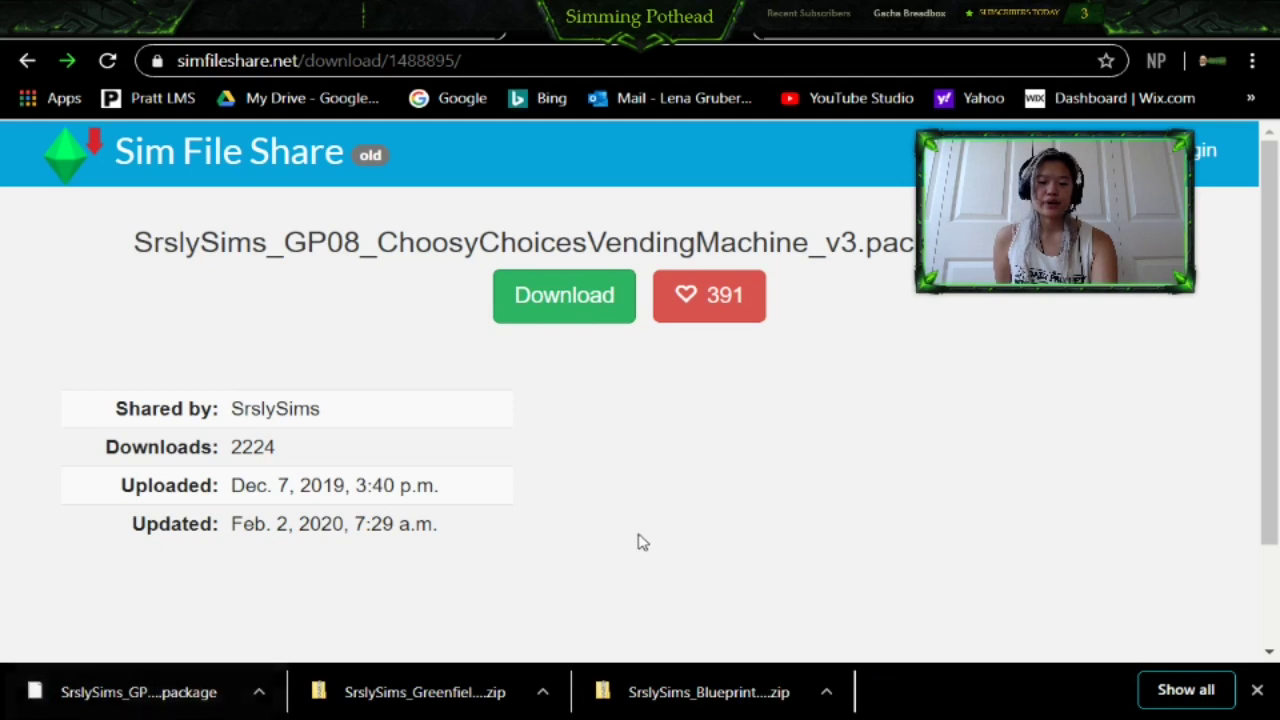
- Switch to the Grocery Coolers & Fridge page and download Grocery Coolers & Fridge.zip from SimFileShare
left_click(832, 36)
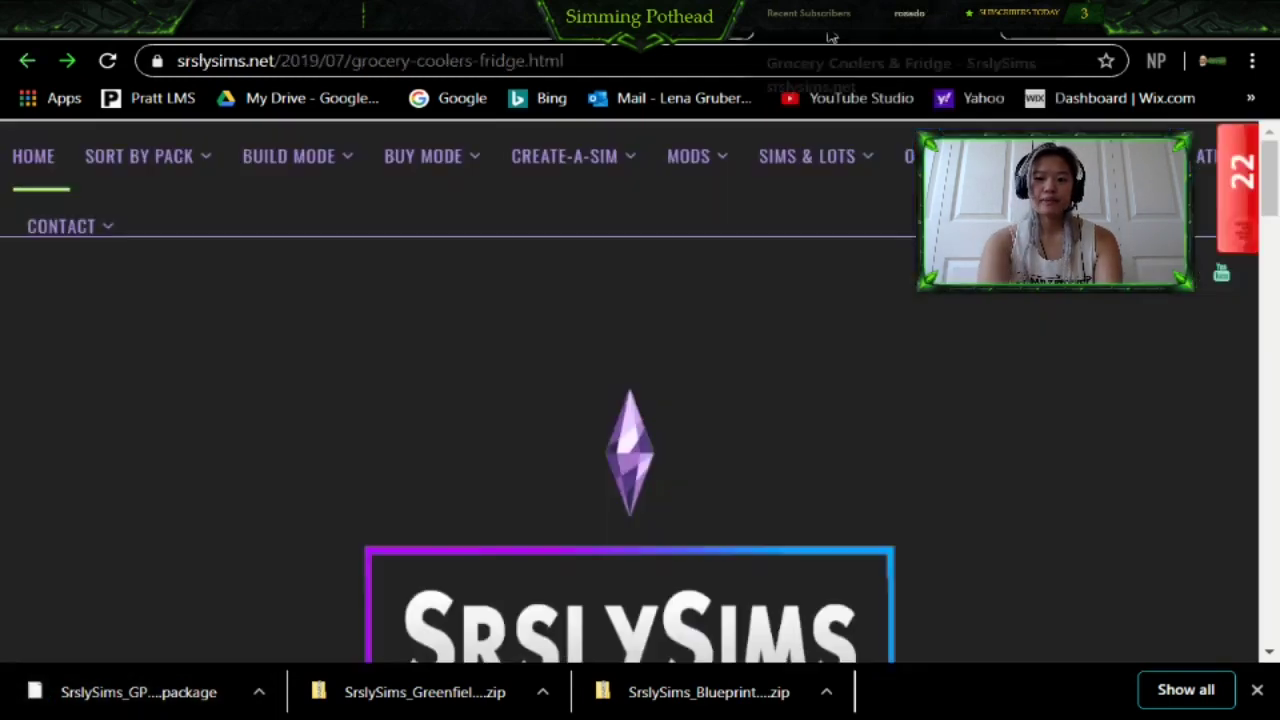
scroll(449, 452, "down", 20)
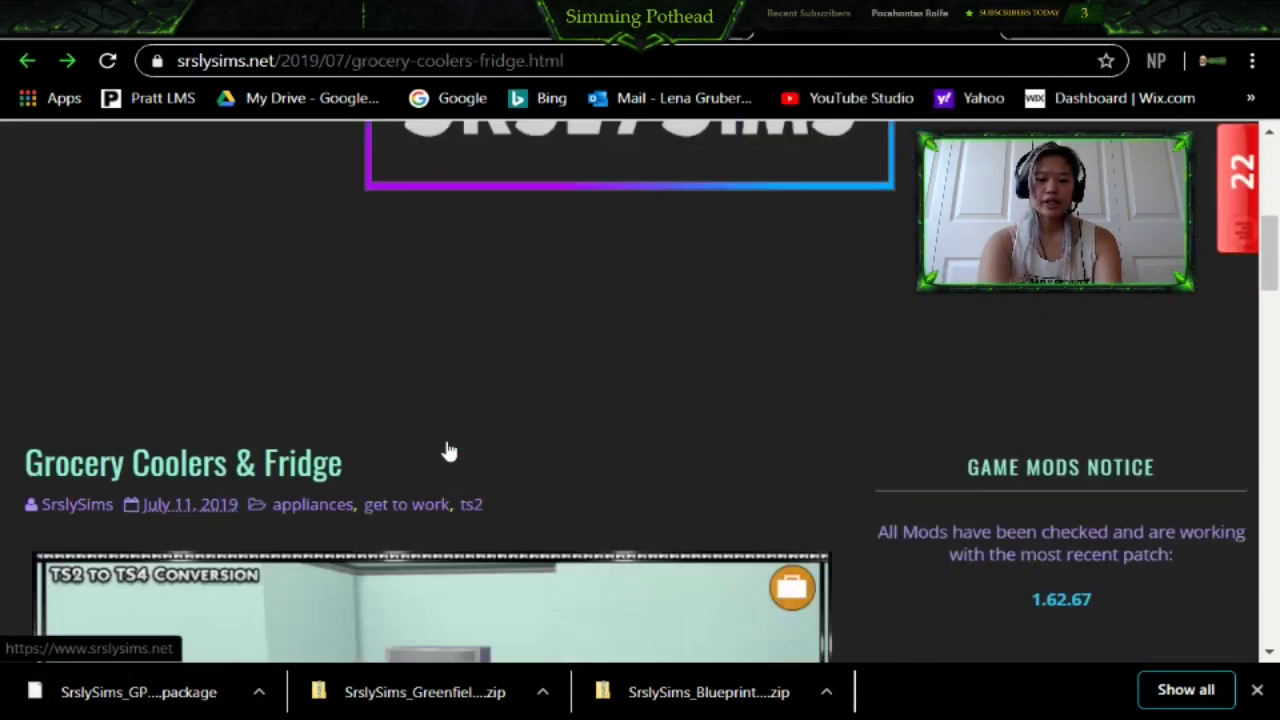
scroll(449, 452, "down", 1)
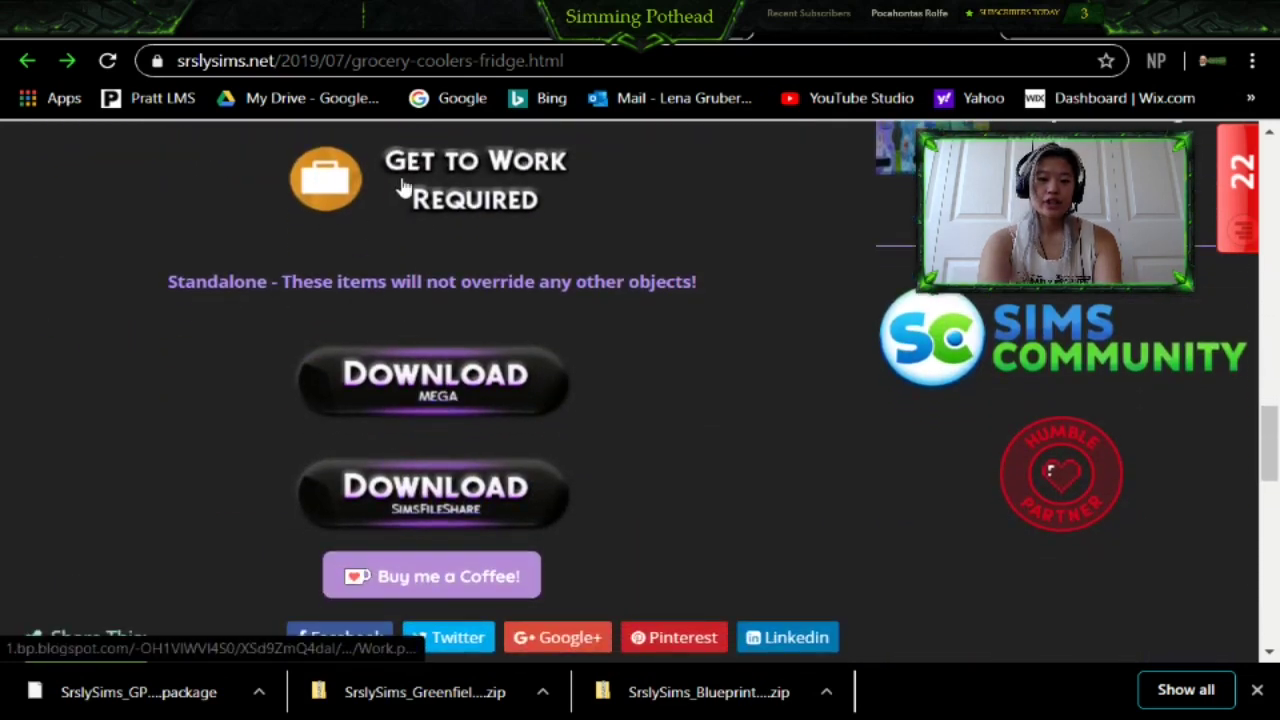
scroll(335, 265, "up", 1)
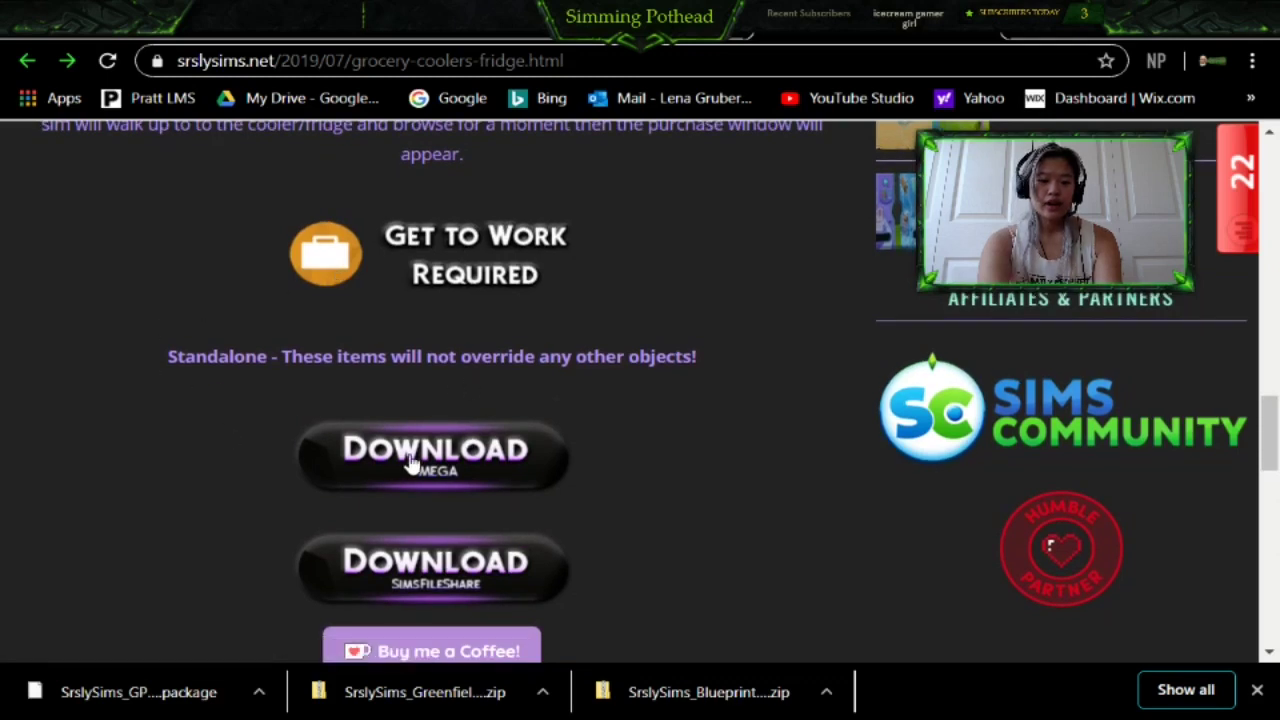
left_click(414, 576)
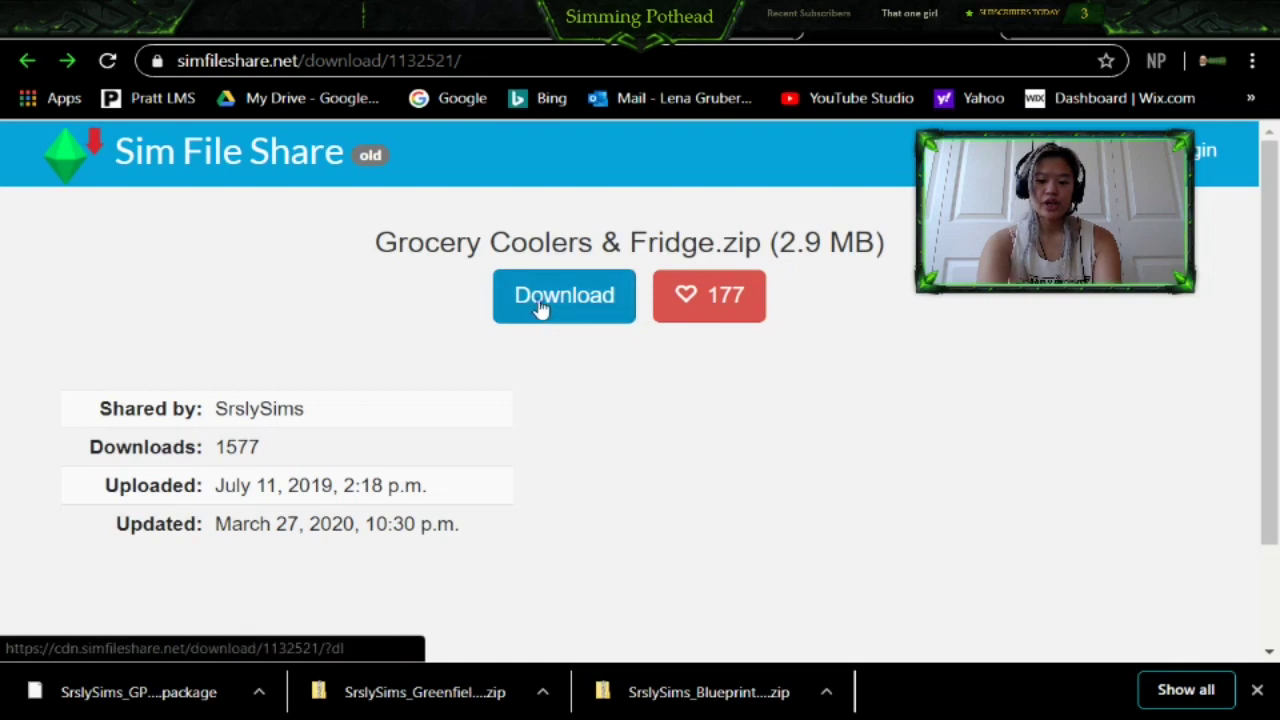
left_click(556, 303)
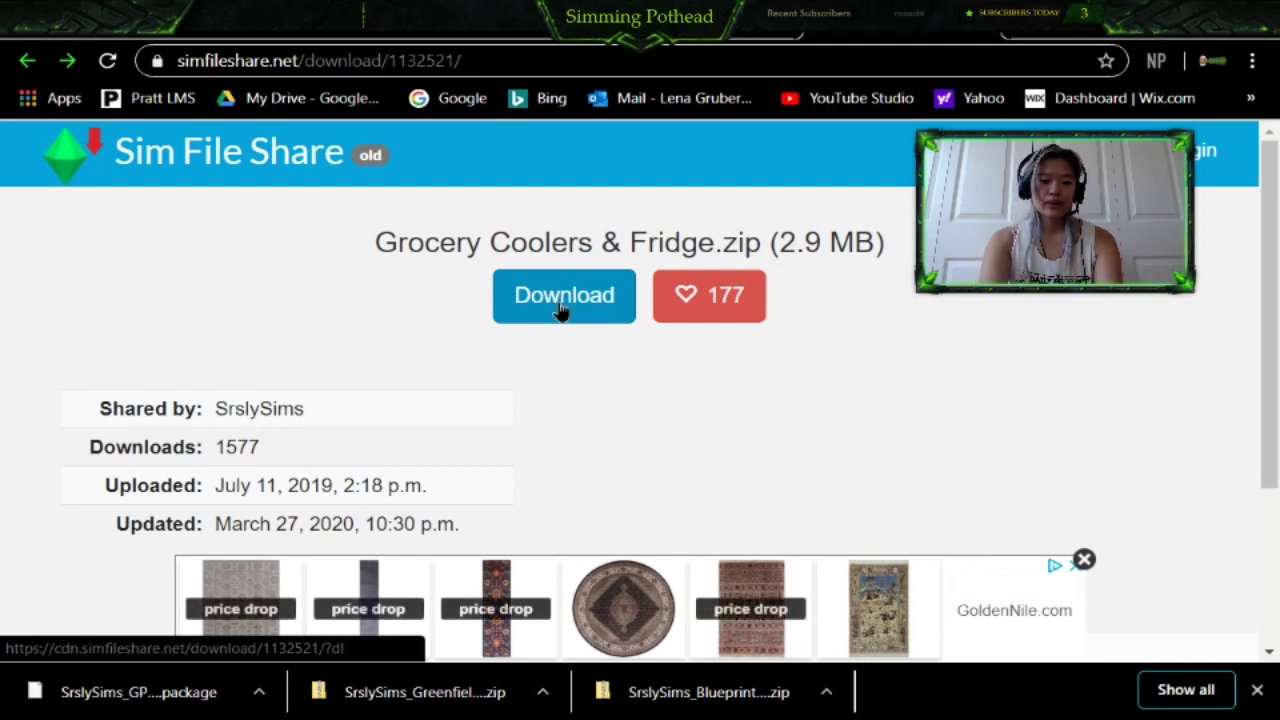
left_click(560, 310)
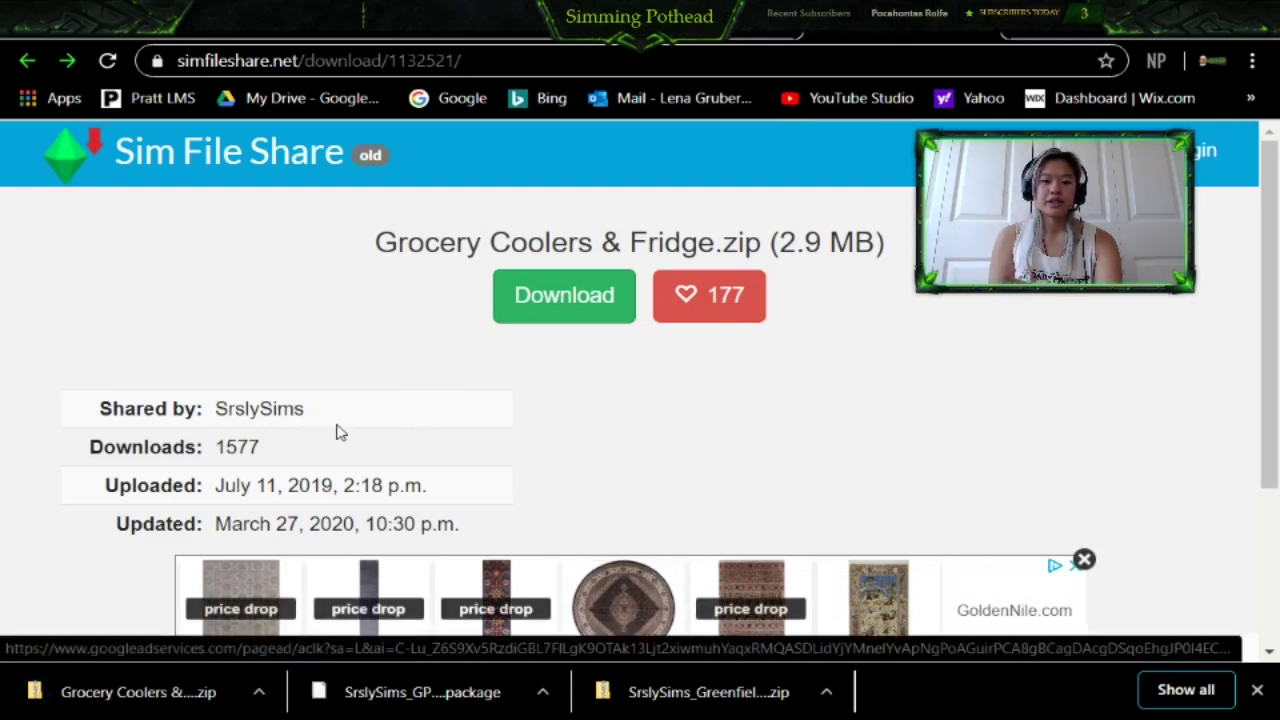
- Show the downloaded Grocery Coolers & Fridge archive in File Explorer and open the Documents folder in a second window
left_click(258, 692)
left_click(310, 610)
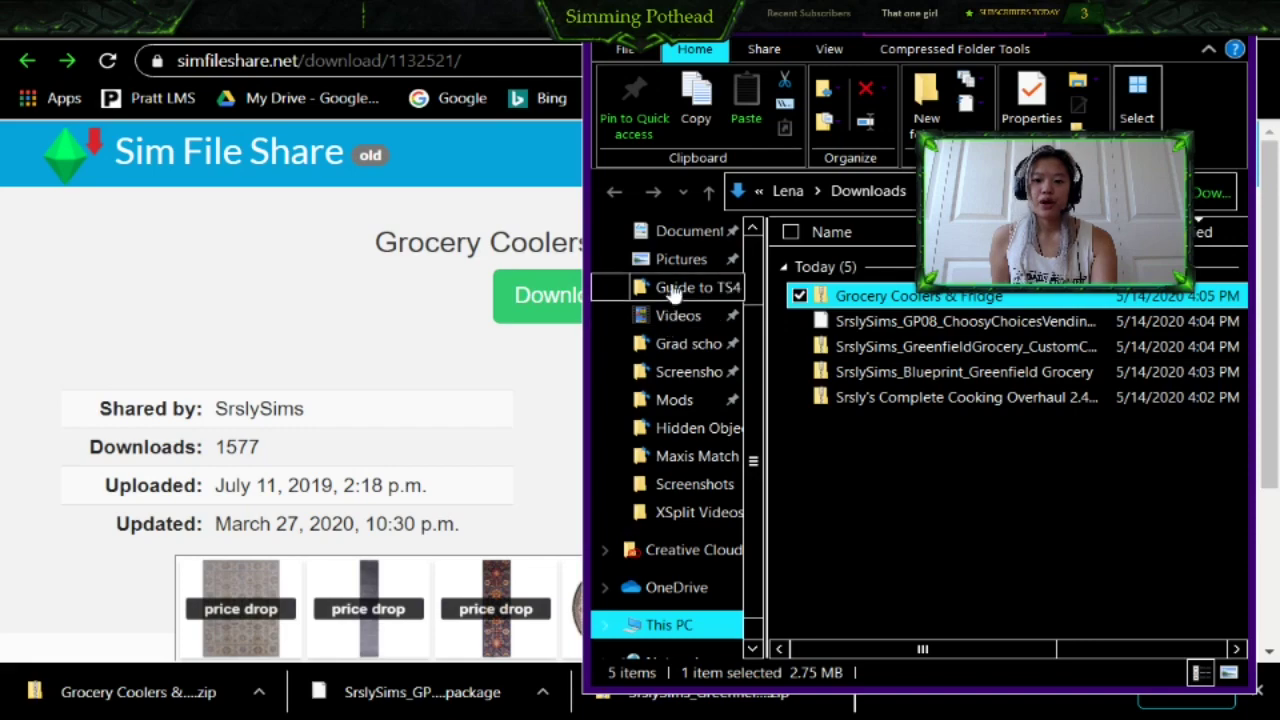
right_click(682, 231)
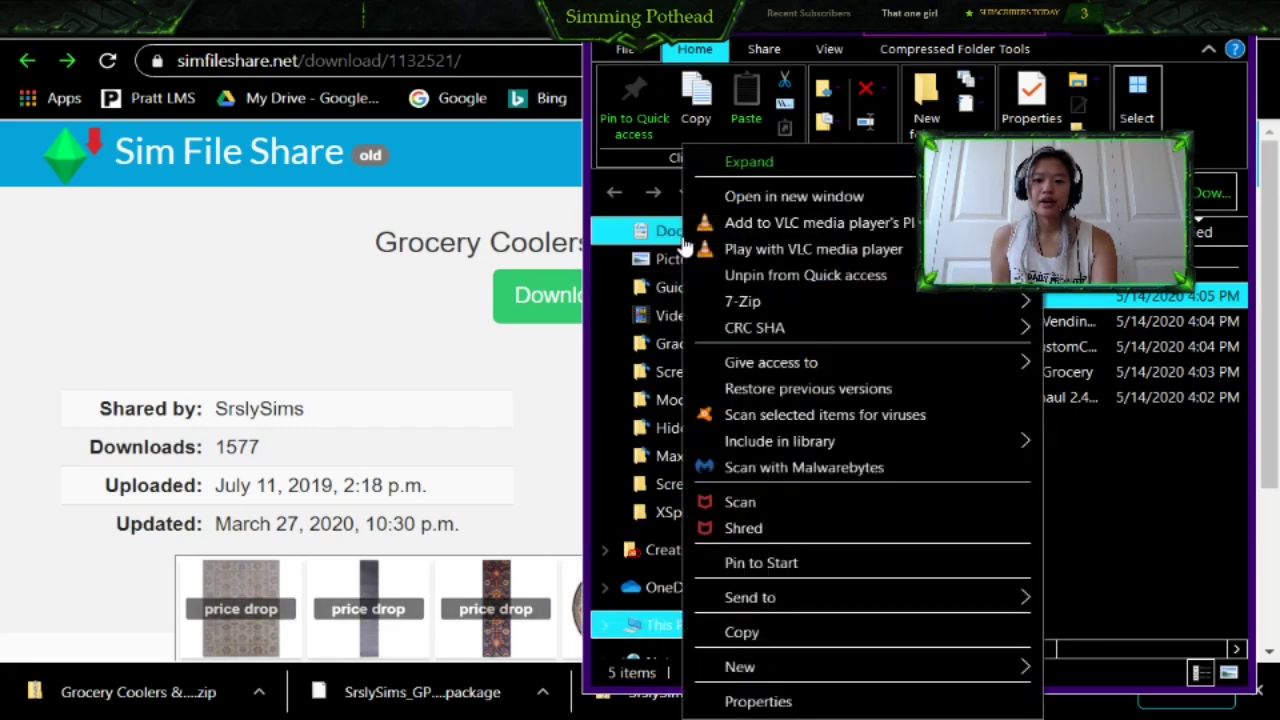
left_click(790, 197)
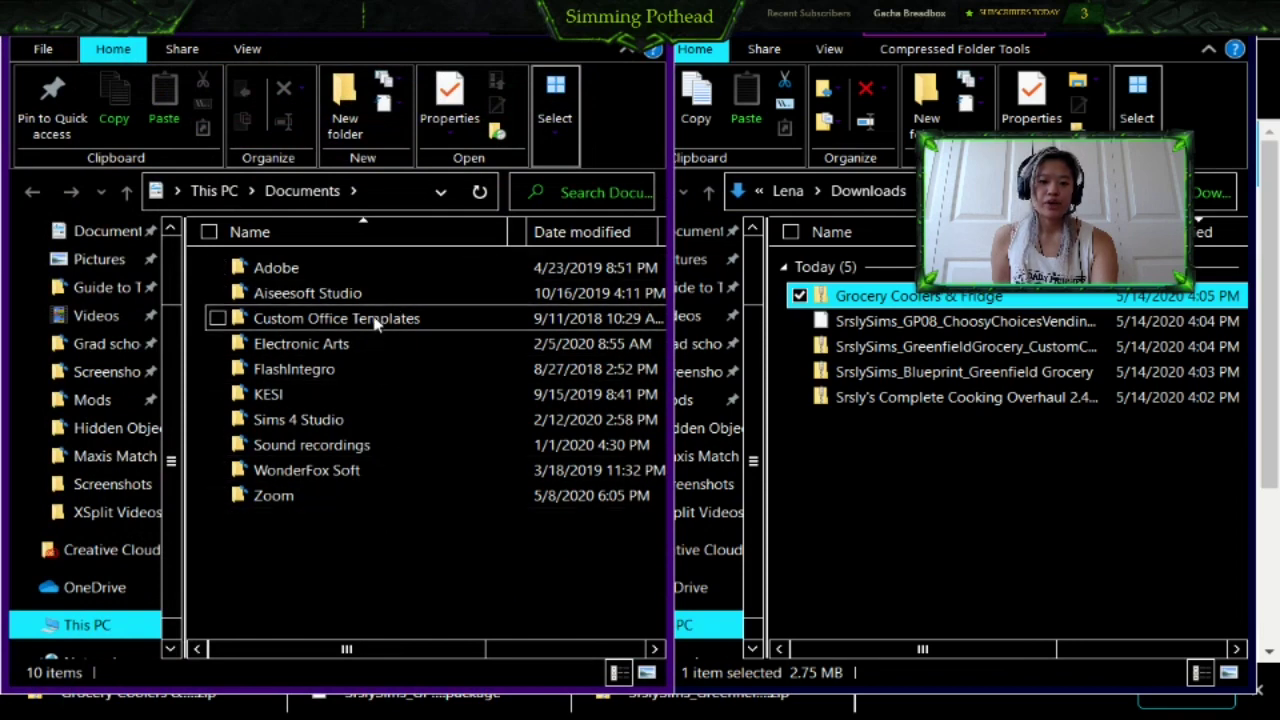
- Go from Documents through Electronic Arts and The Sims 4 into the Mods folder
double_click(352, 343)
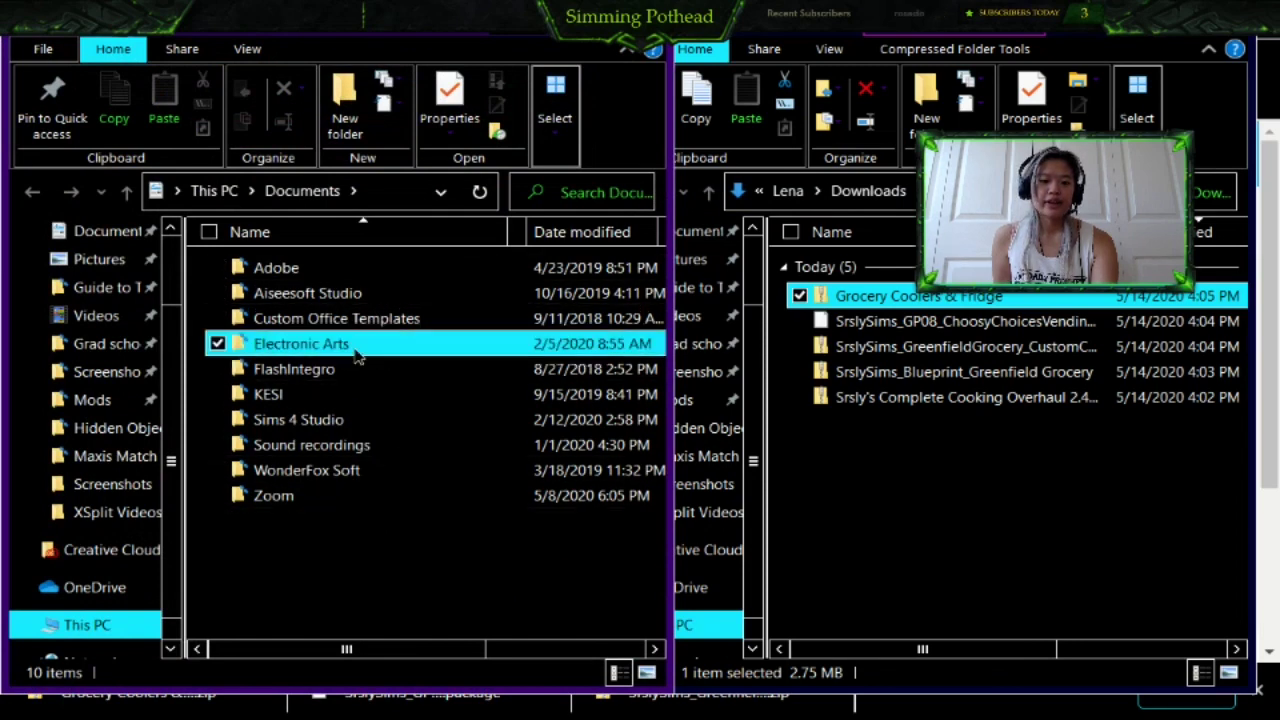
double_click(337, 272)
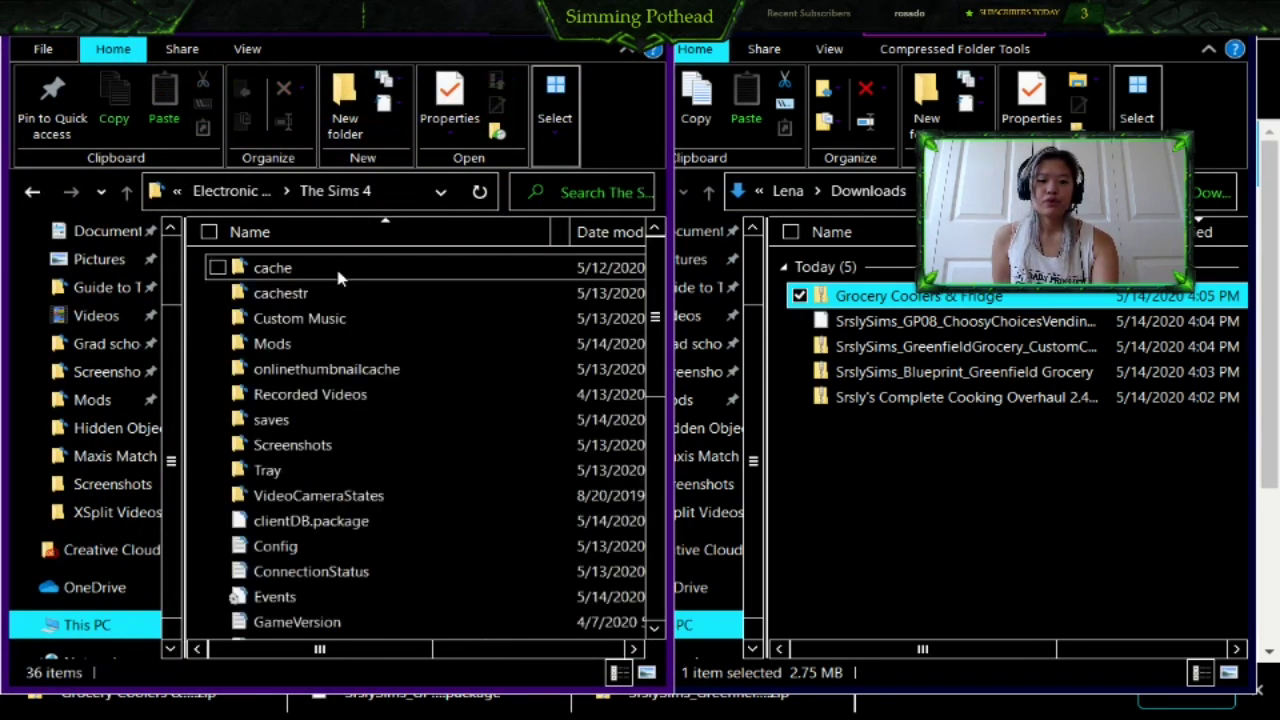
double_click(320, 347)
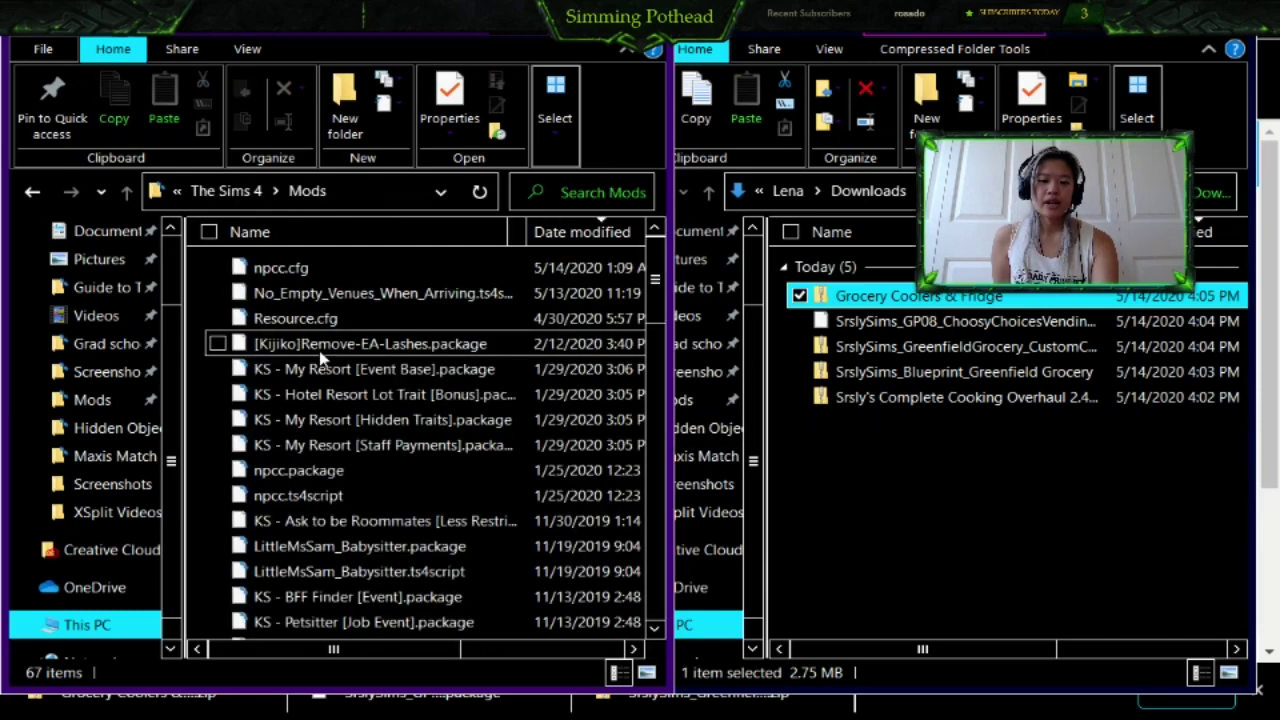
- Create a new folder named "Grocery Store Mod" inside the Sims 4 Mods folder
scroll(335, 505, "down", 6)
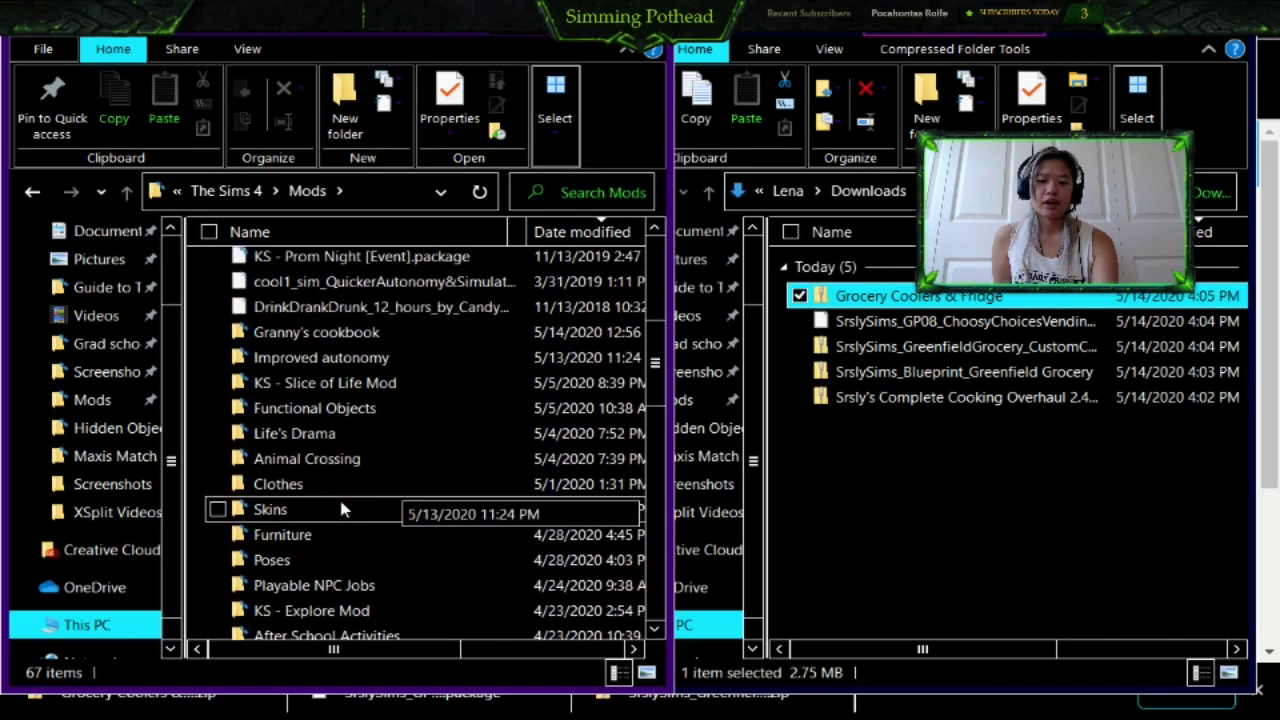
scroll(343, 510, "up", 2)
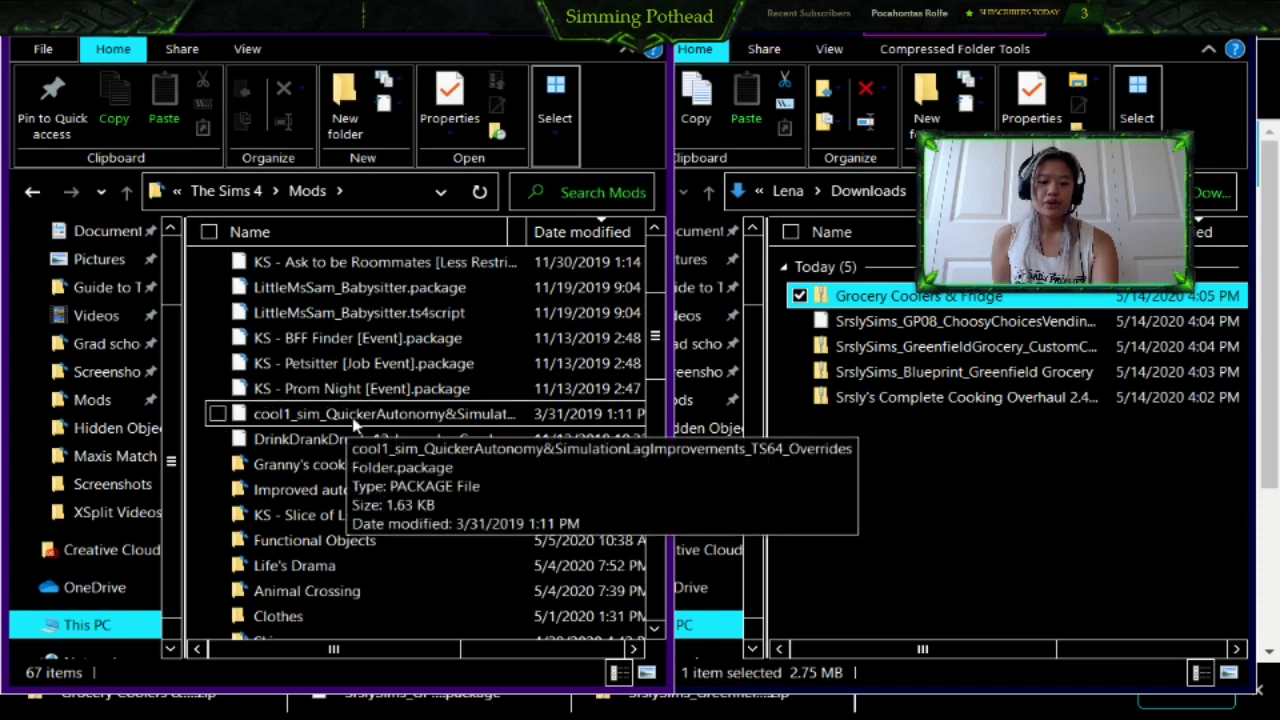
scroll(325, 495, "down", 2)
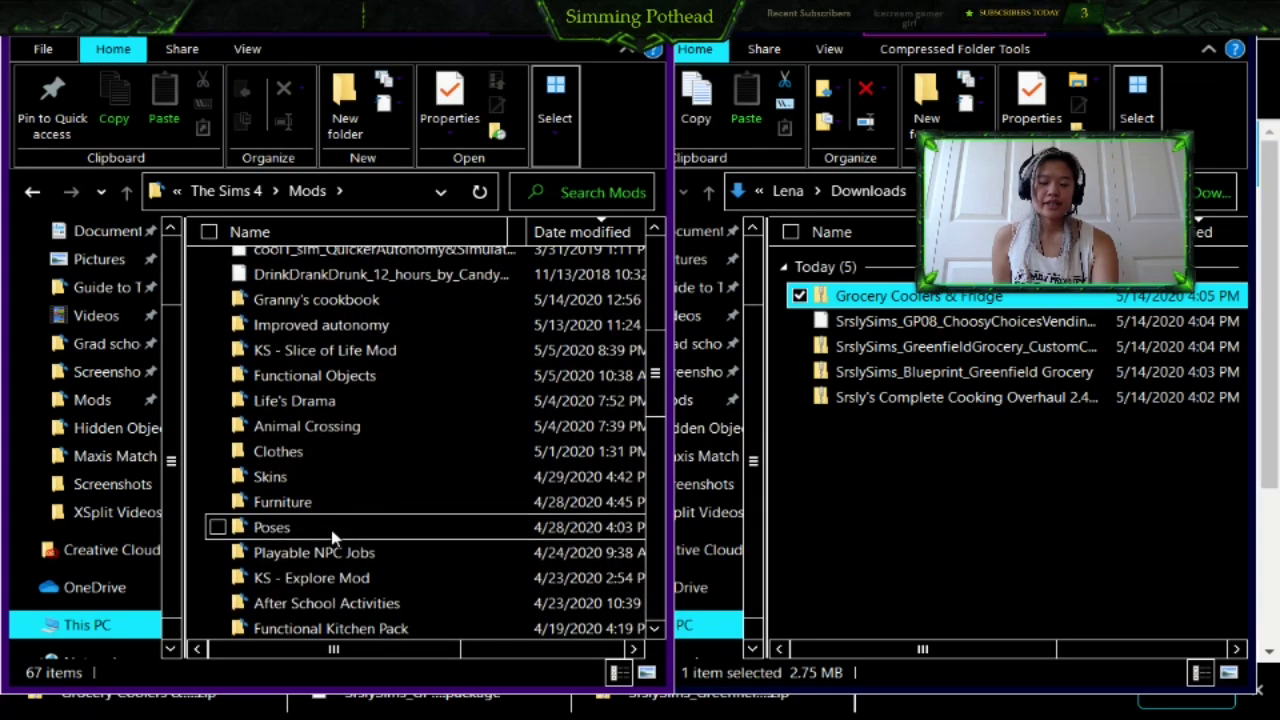
scroll(335, 538, "down", 4)
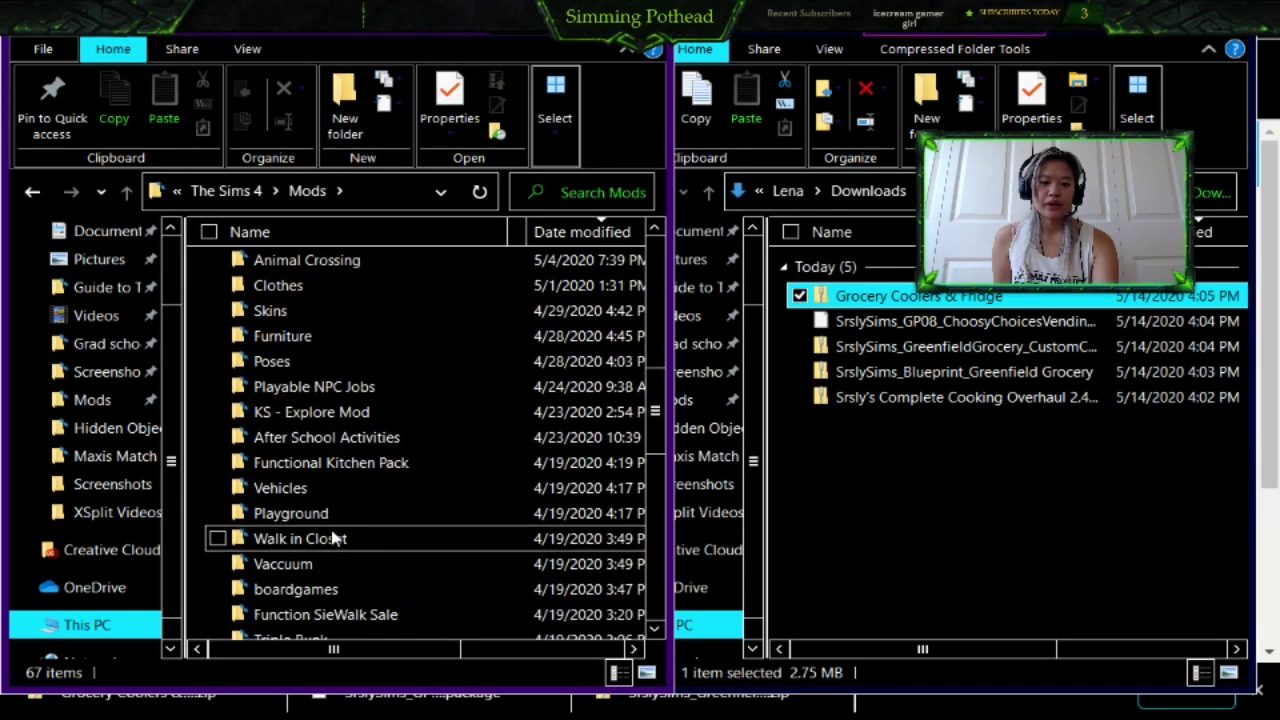
scroll(334, 535, "down", 3)
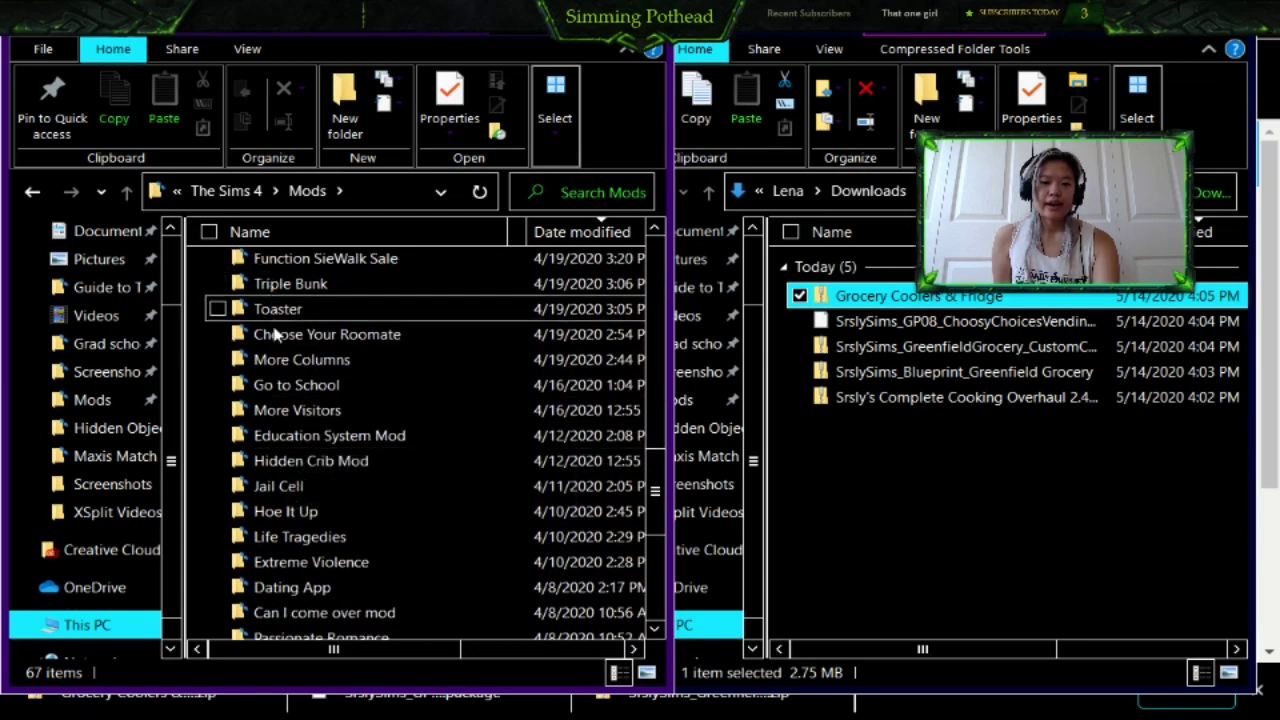
right_click(201, 335)
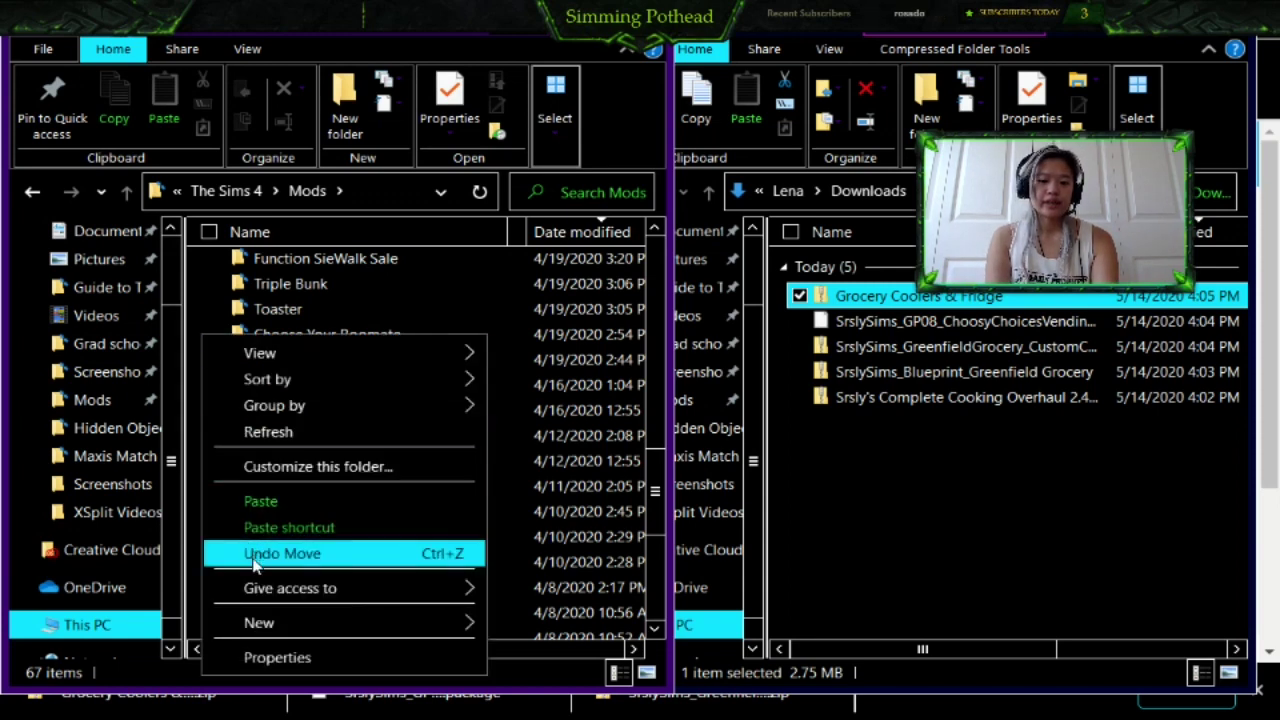
mouse_move(258, 626)
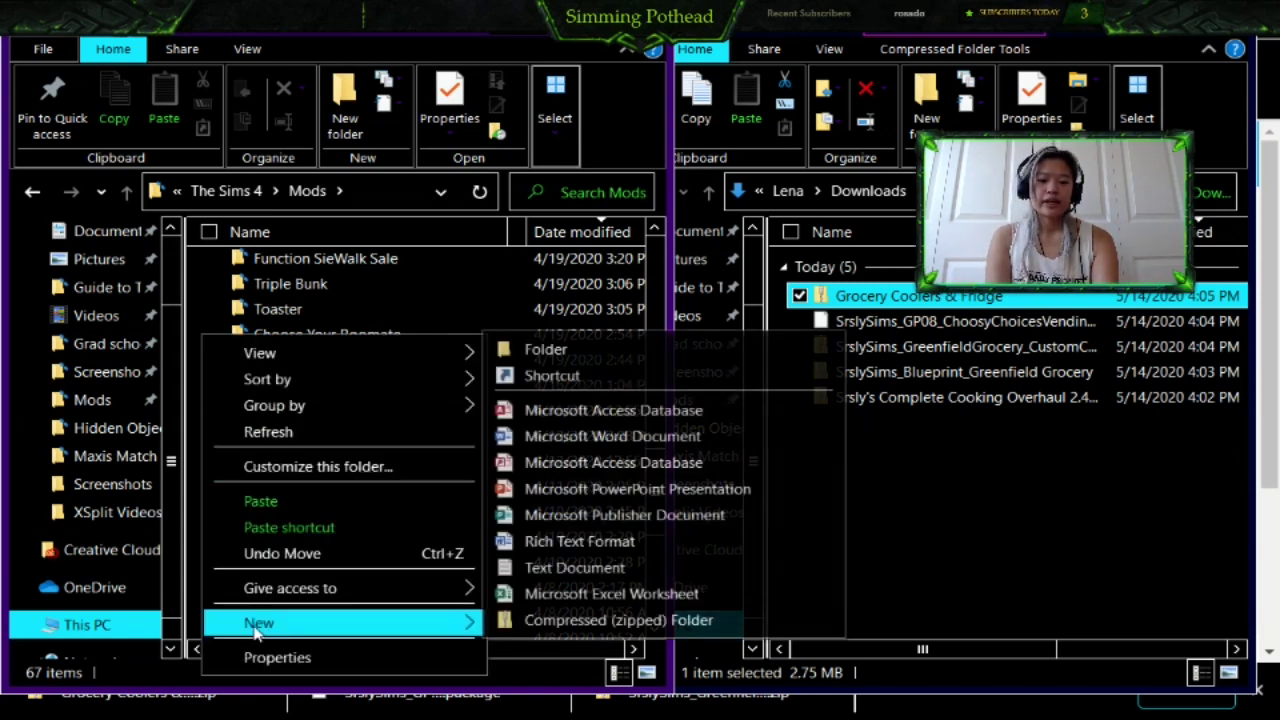
left_click(628, 361)
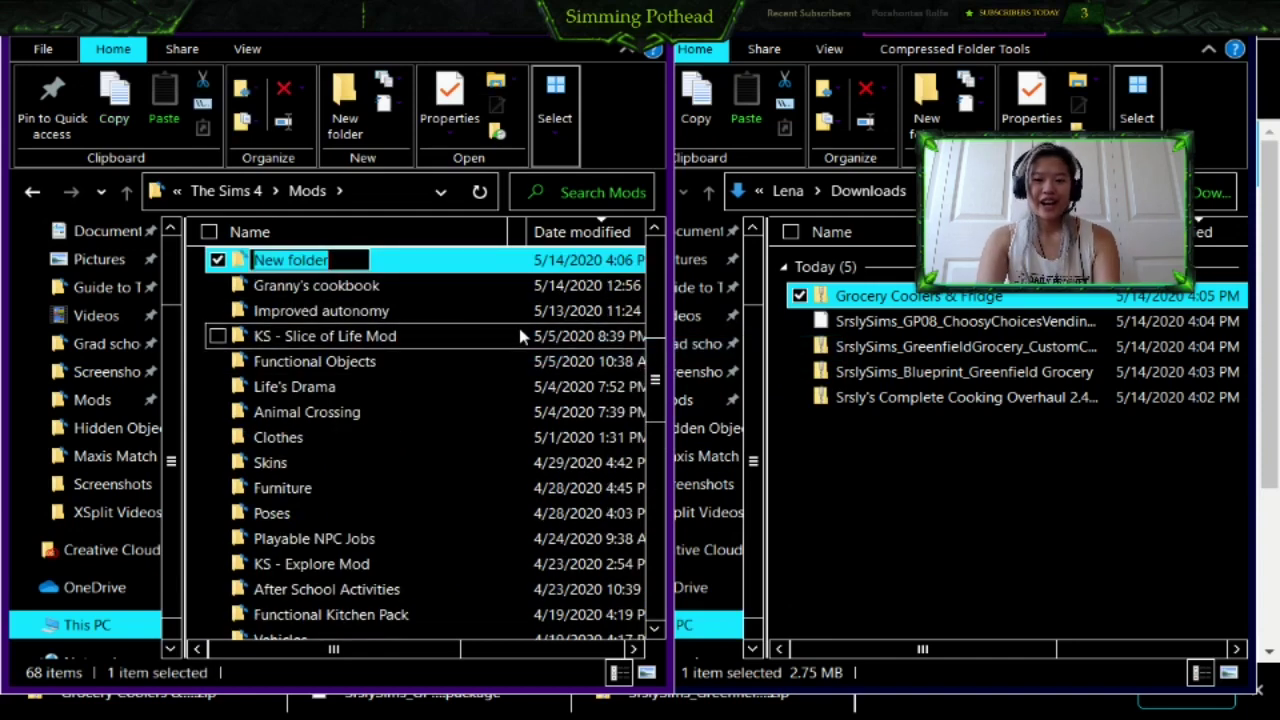
type("Gro")
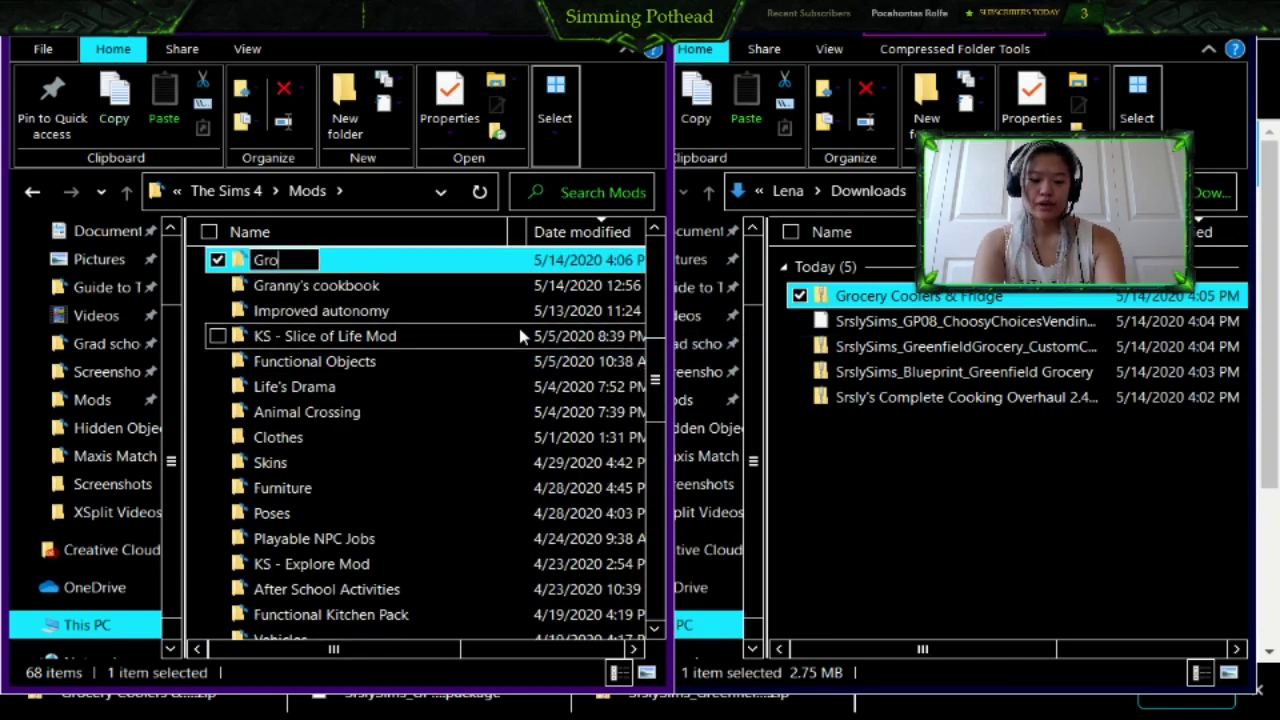
type("cery Store Mod")
key("Return")
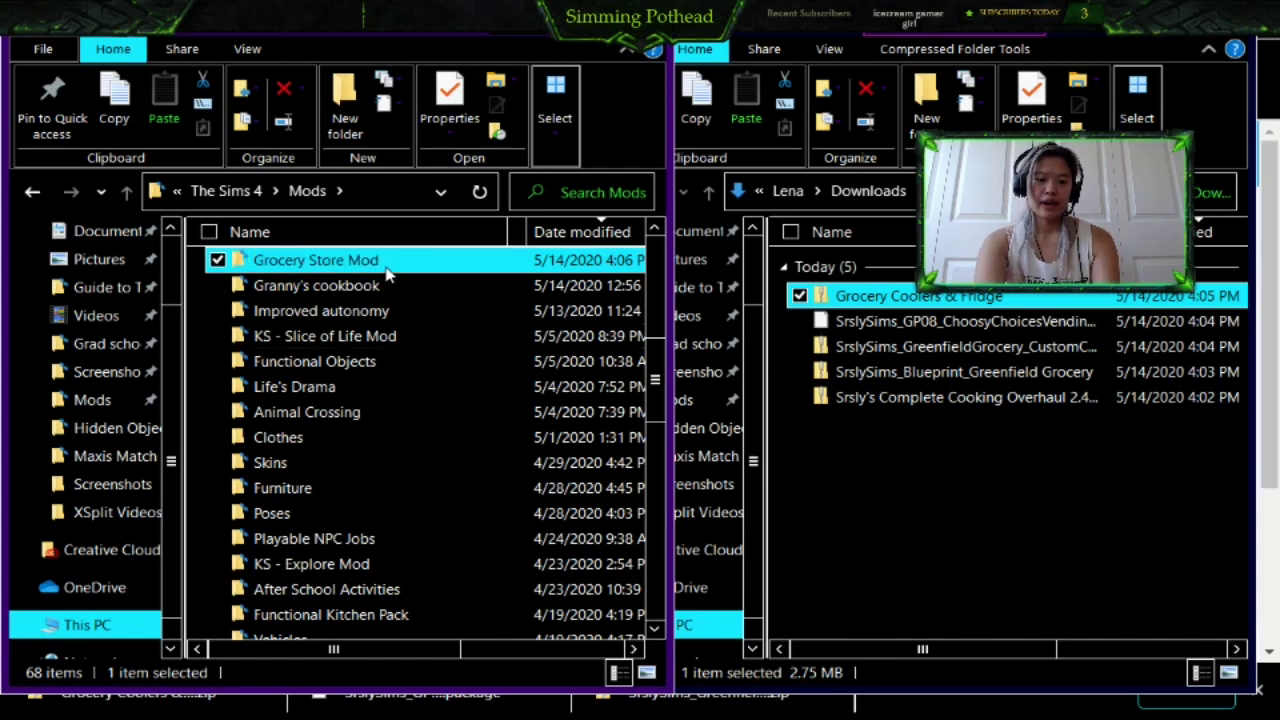
- Open the Grocery Store Mod folder and clear the file selection in the Downloads window
scroll(400, 277, "up", 1)
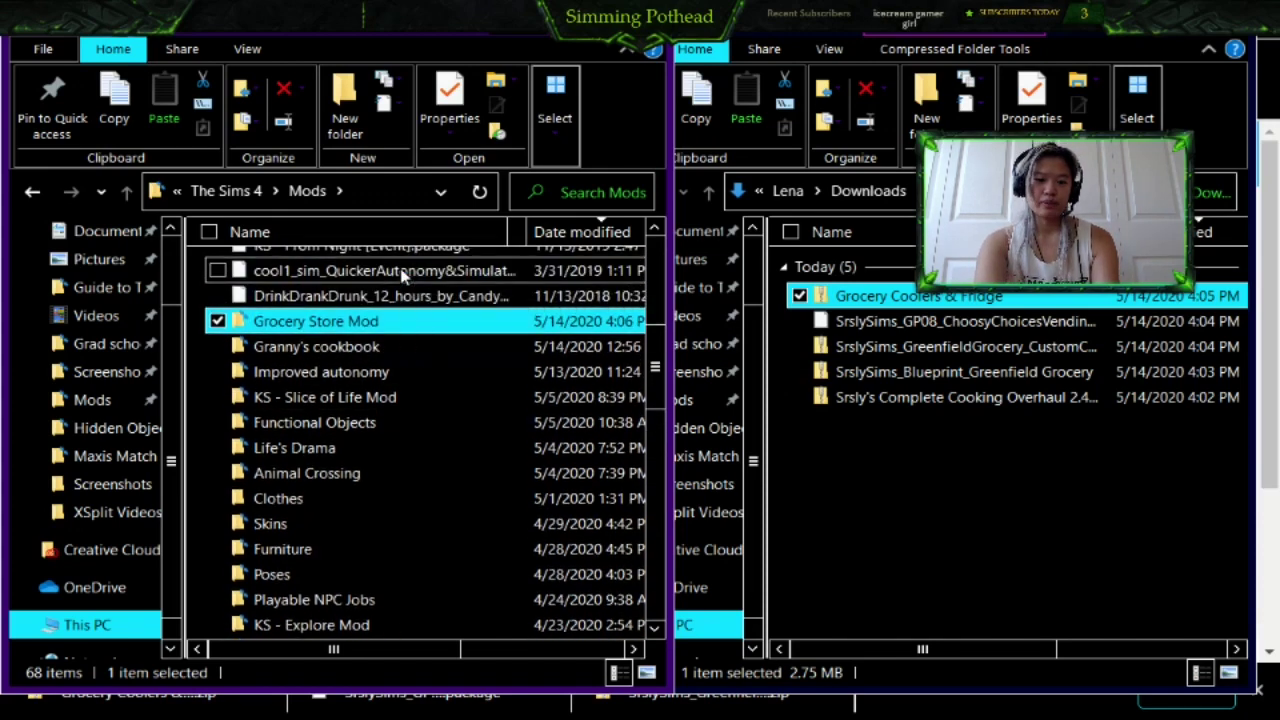
double_click(372, 320)
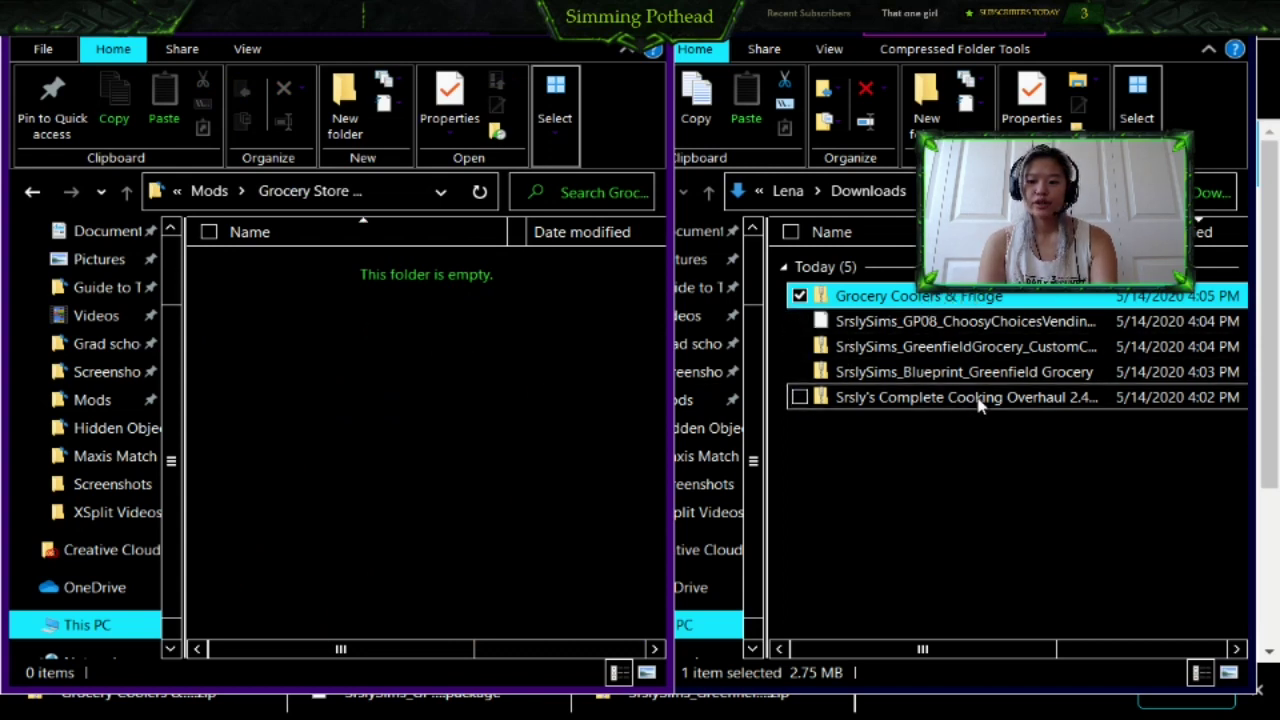
left_click(975, 448)
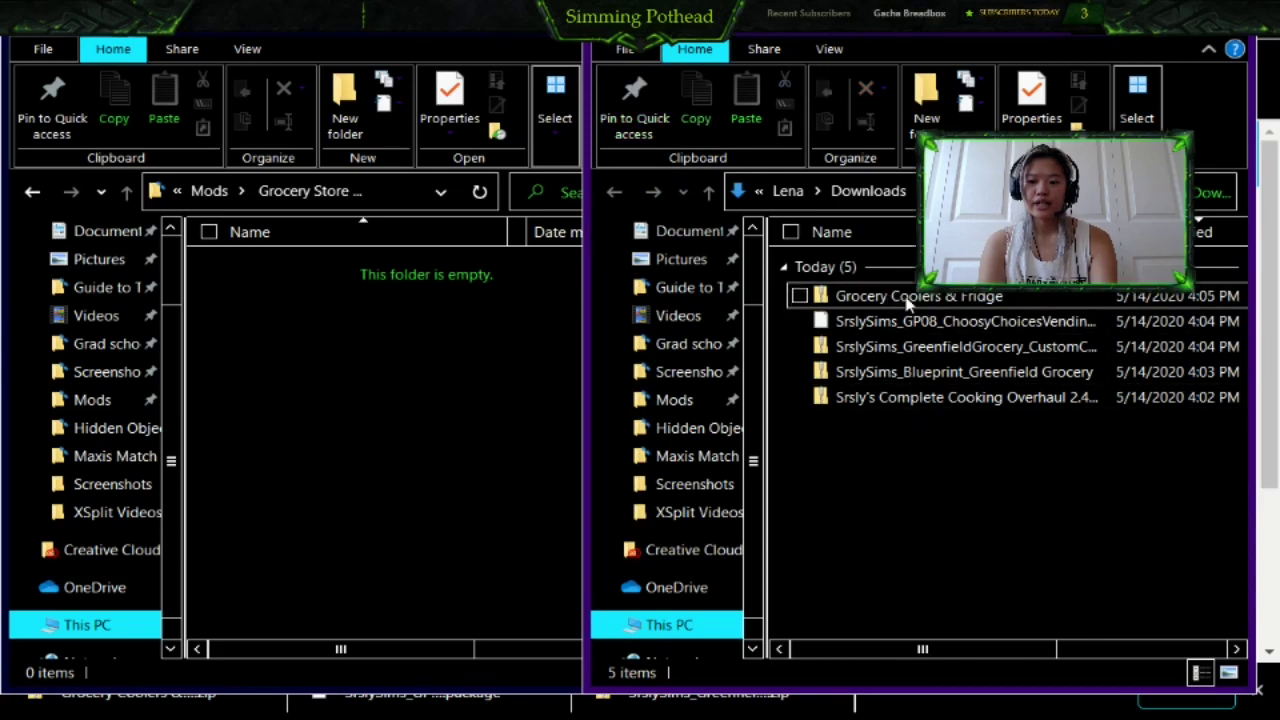
left_click(380, 341)
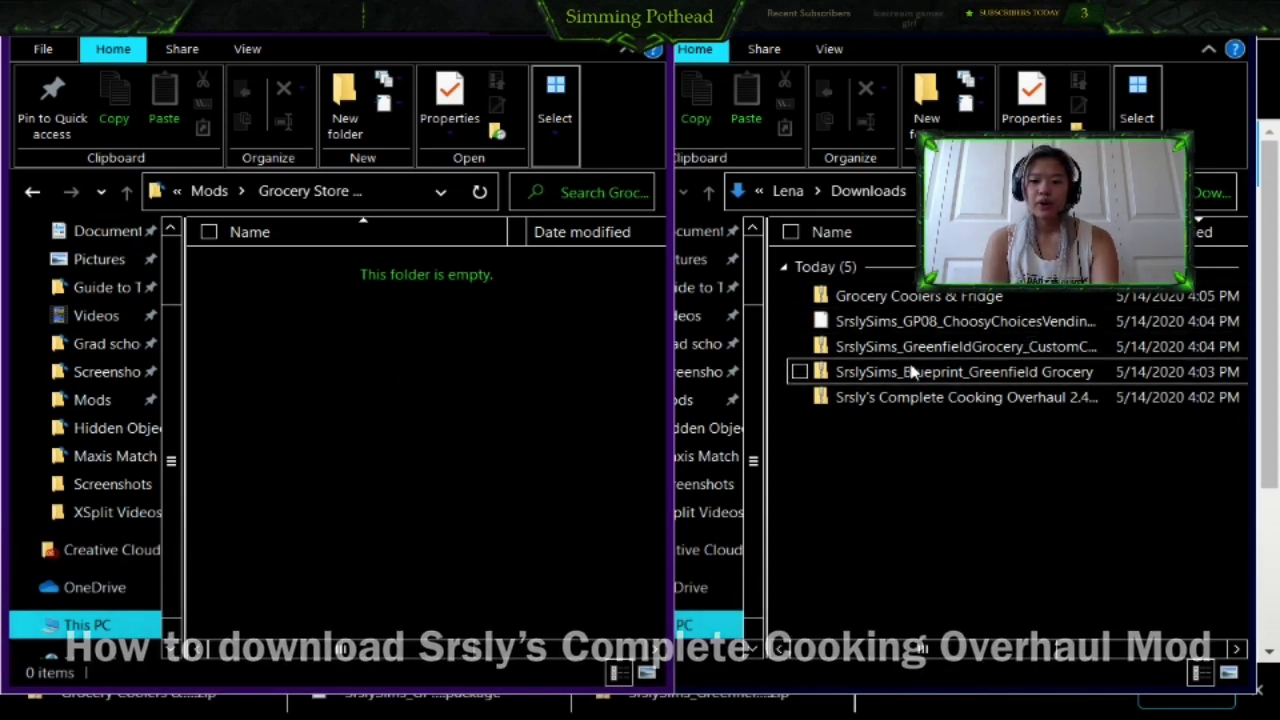
- Open the Srsly's Complete Cooking Overhaul archive in Downloads and enter its SCCO 2.4.5 folder
left_click(922, 400)
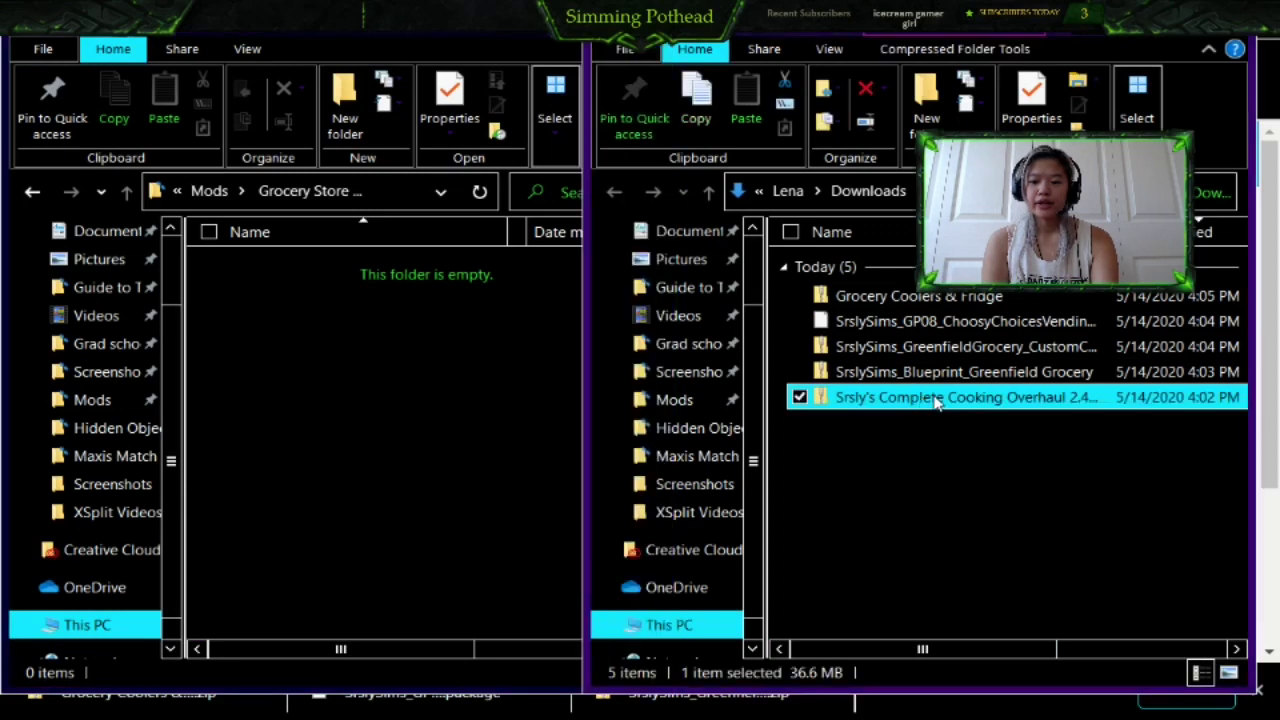
double_click(937, 400)
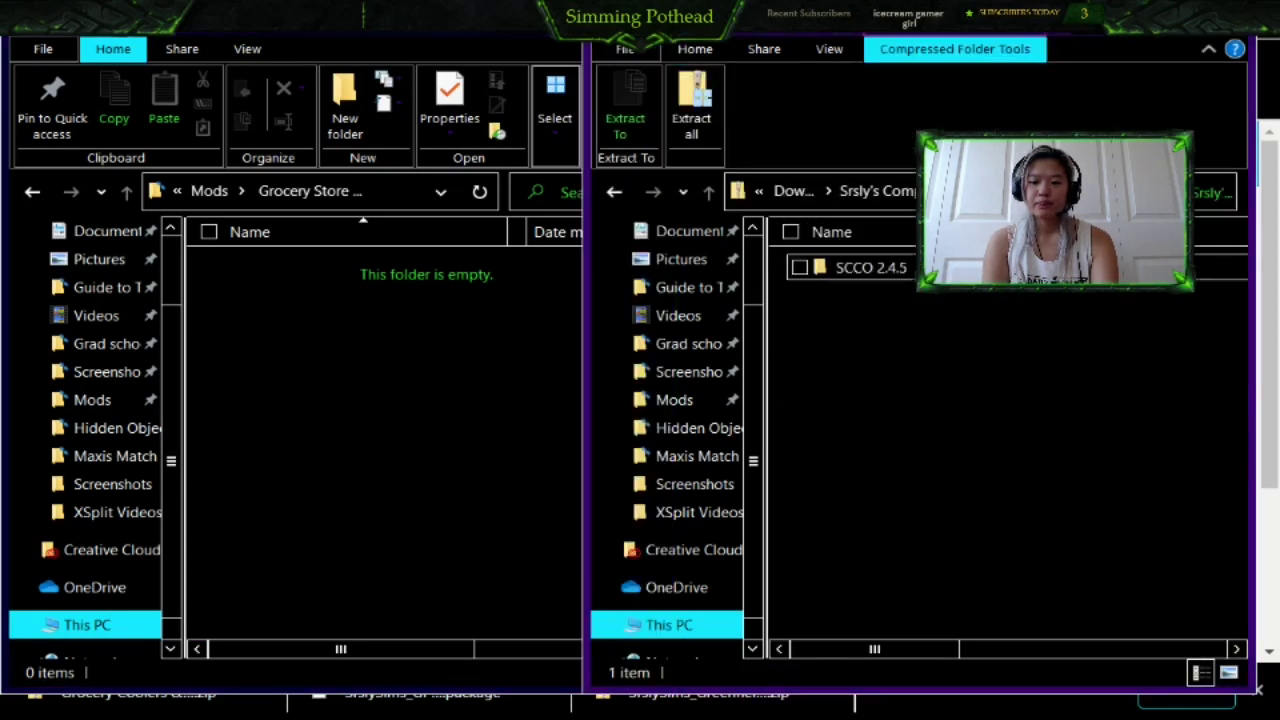
double_click(997, 267)
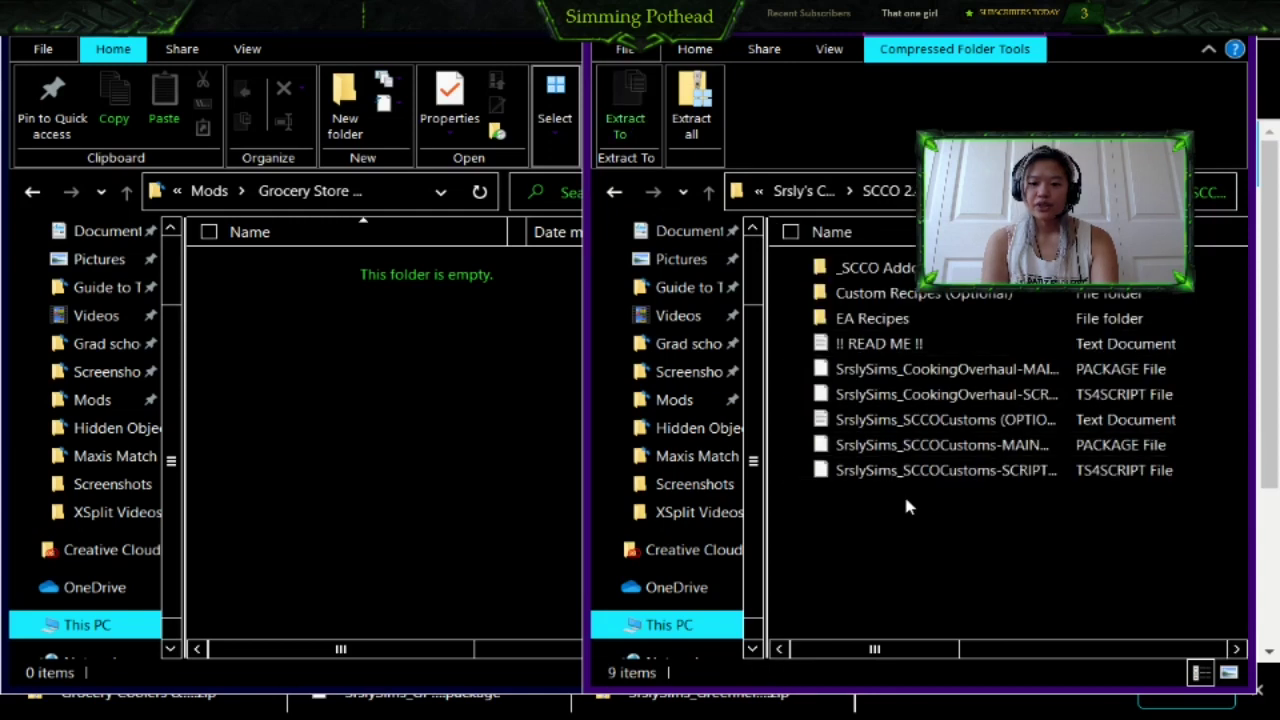
- Copy the two CookingOverhaul files plus the SCCOCustoms package and script files into Grocery Store Mod, leaving out the text documents
left_click_drag(923, 494, 915, 372)
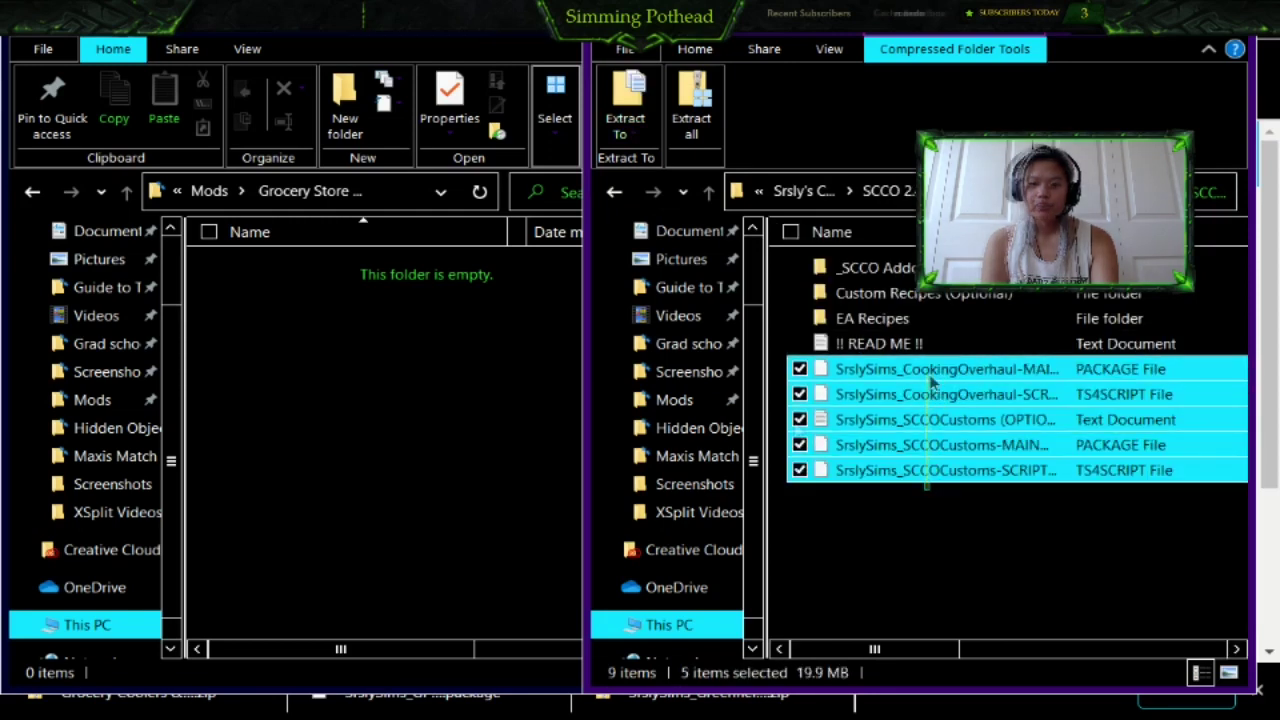
left_click(800, 420)
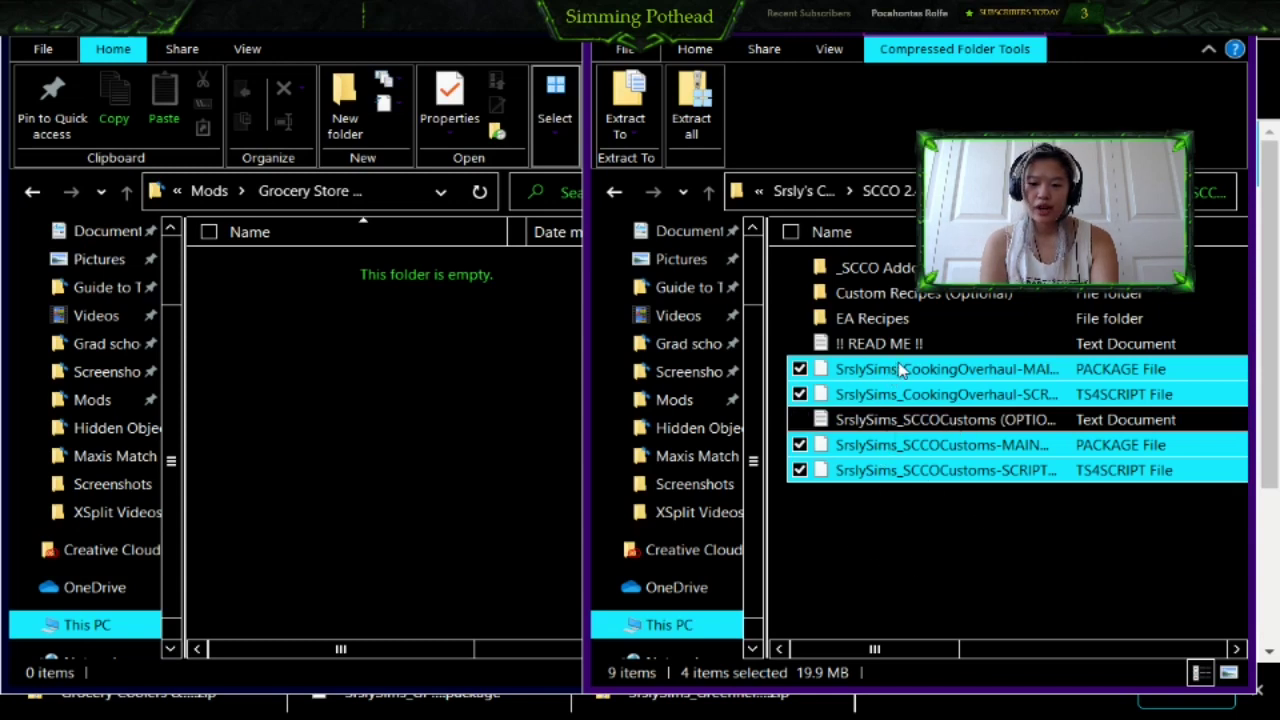
left_click_drag(905, 375, 360, 370)
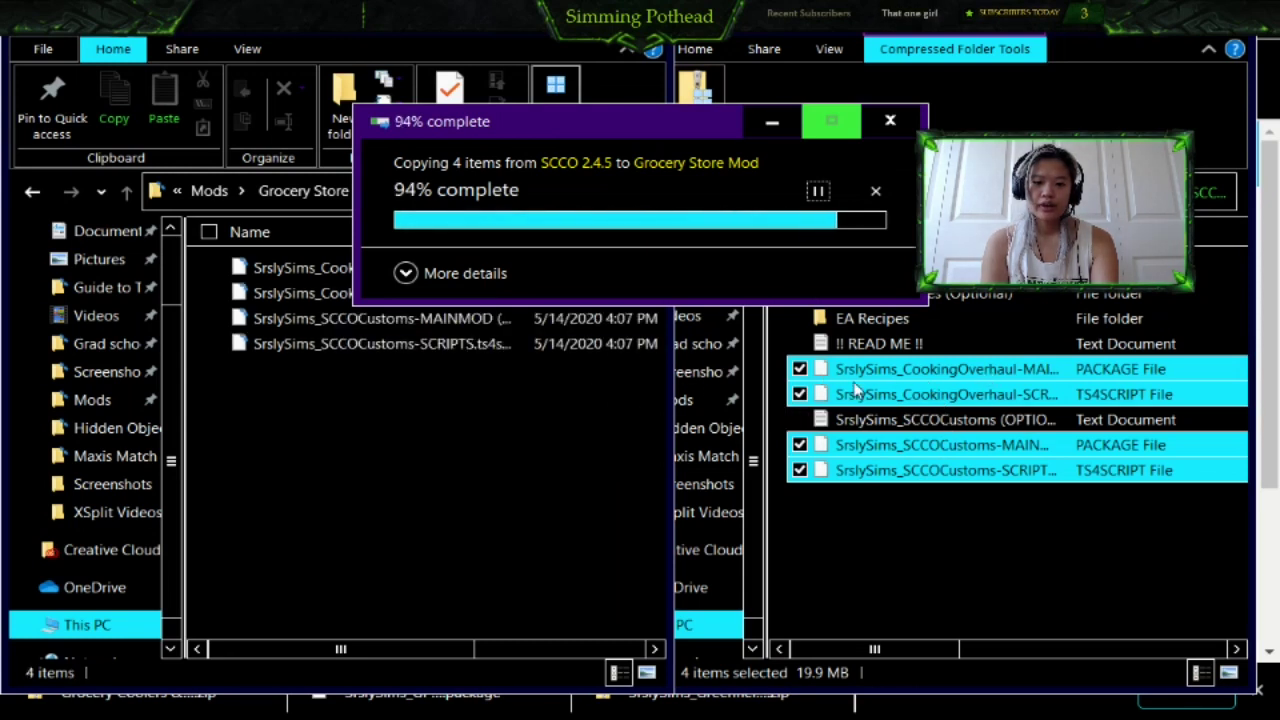
- Copy all SCCORecipes package files from the EA Recipes folder into the Grocery Store Mod folder
double_click(870, 318)
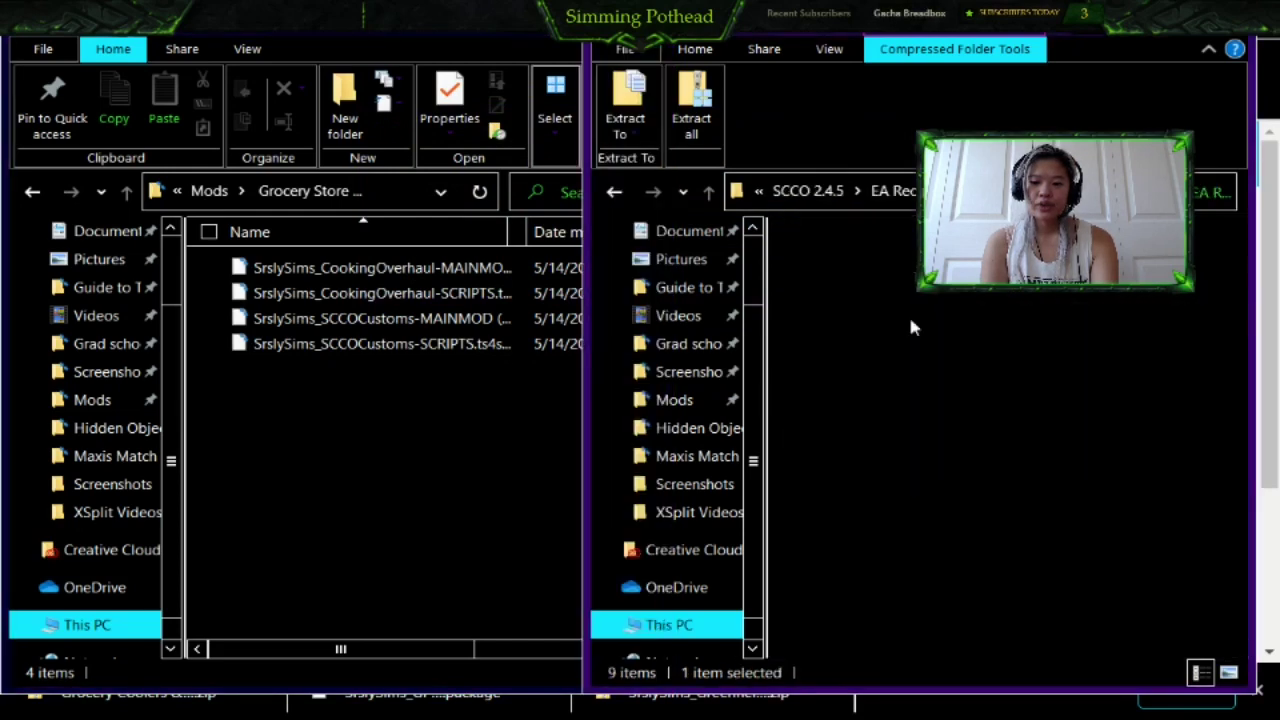
scroll(932, 410, "down", 2)
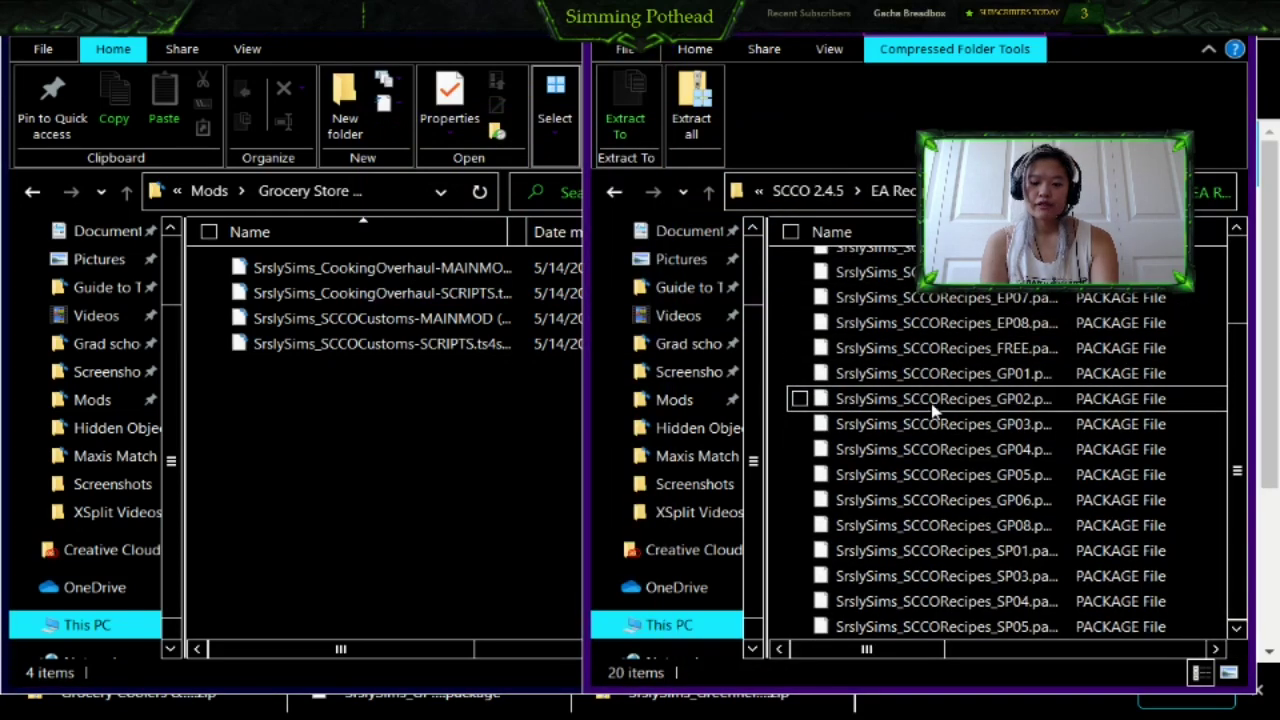
key("ctrl+a")
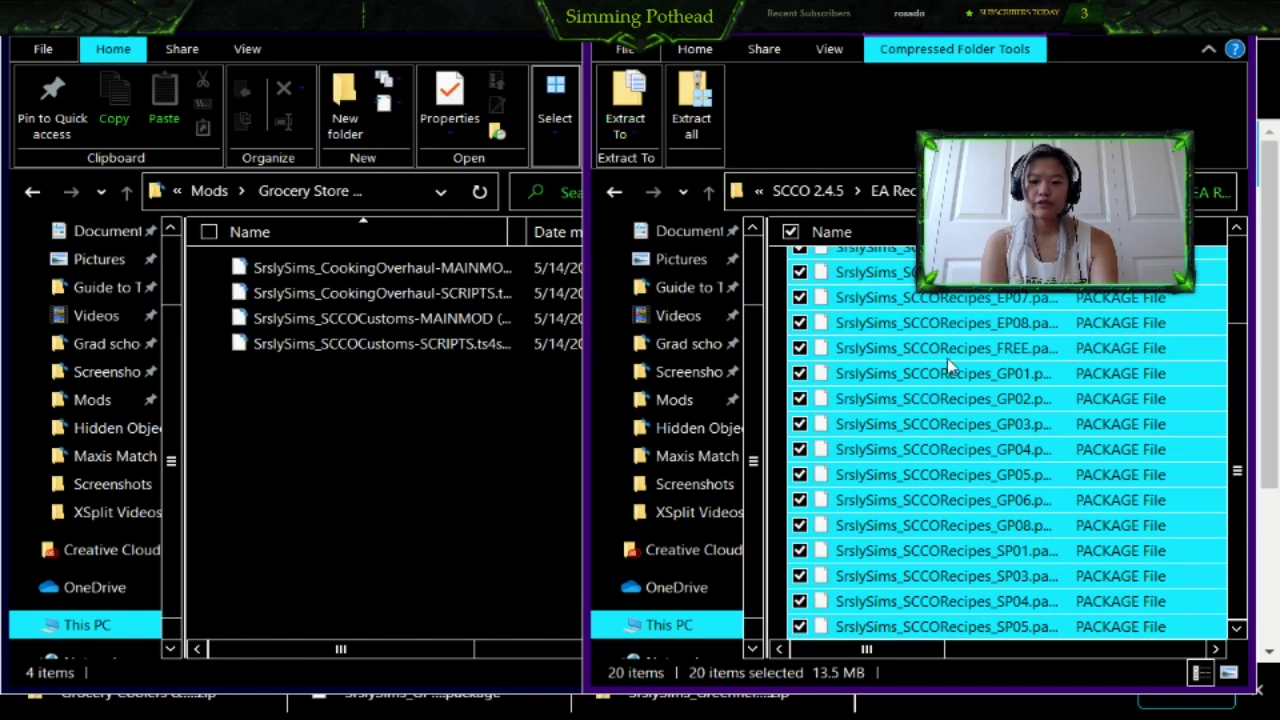
left_click_drag(410, 402, 366, 432)
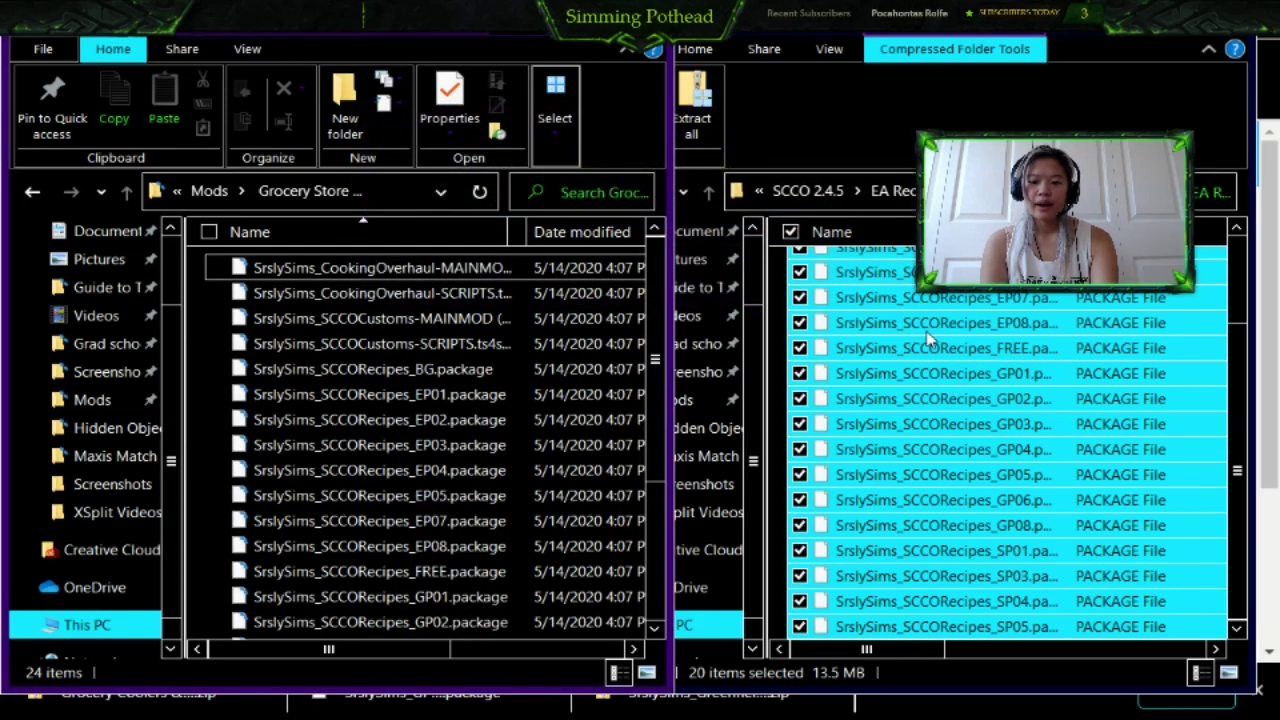
left_click(950, 323)
- Copy all package files from the Custom Recipes (Optional) folder of SCCO 2.4.5 into the Grocery Store Mod folder
left_click(709, 193)
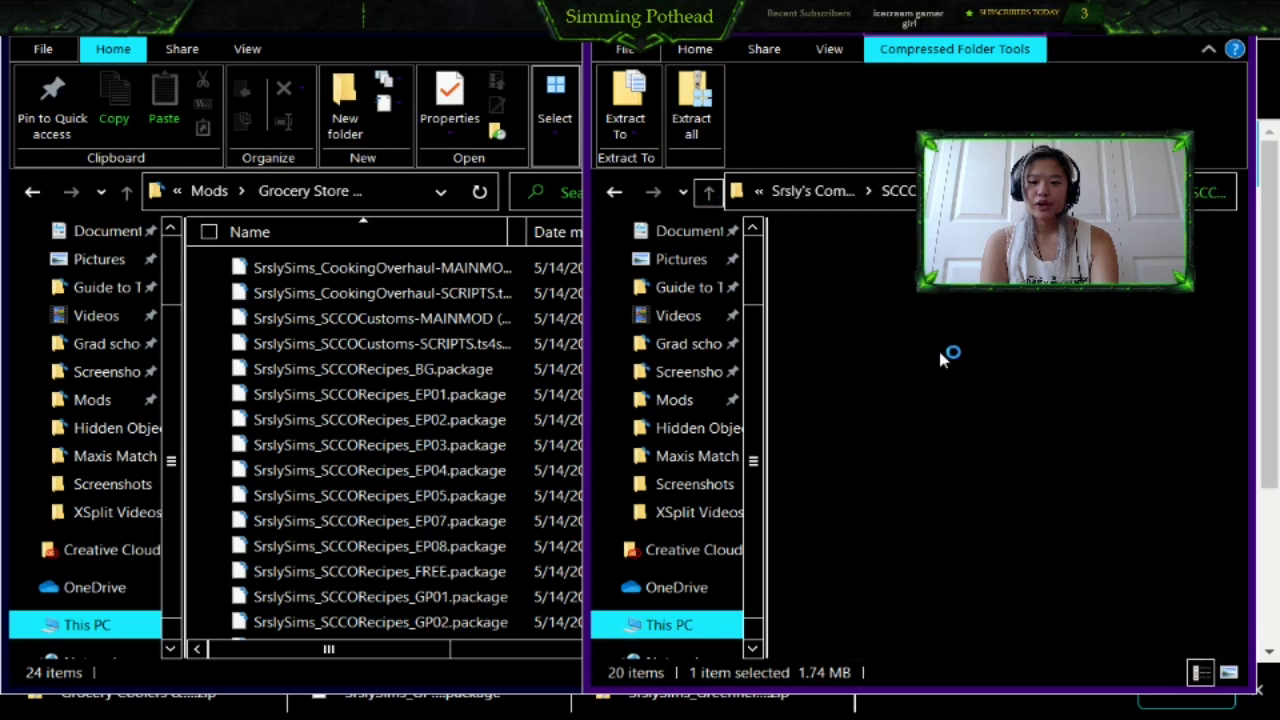
double_click(945, 294)
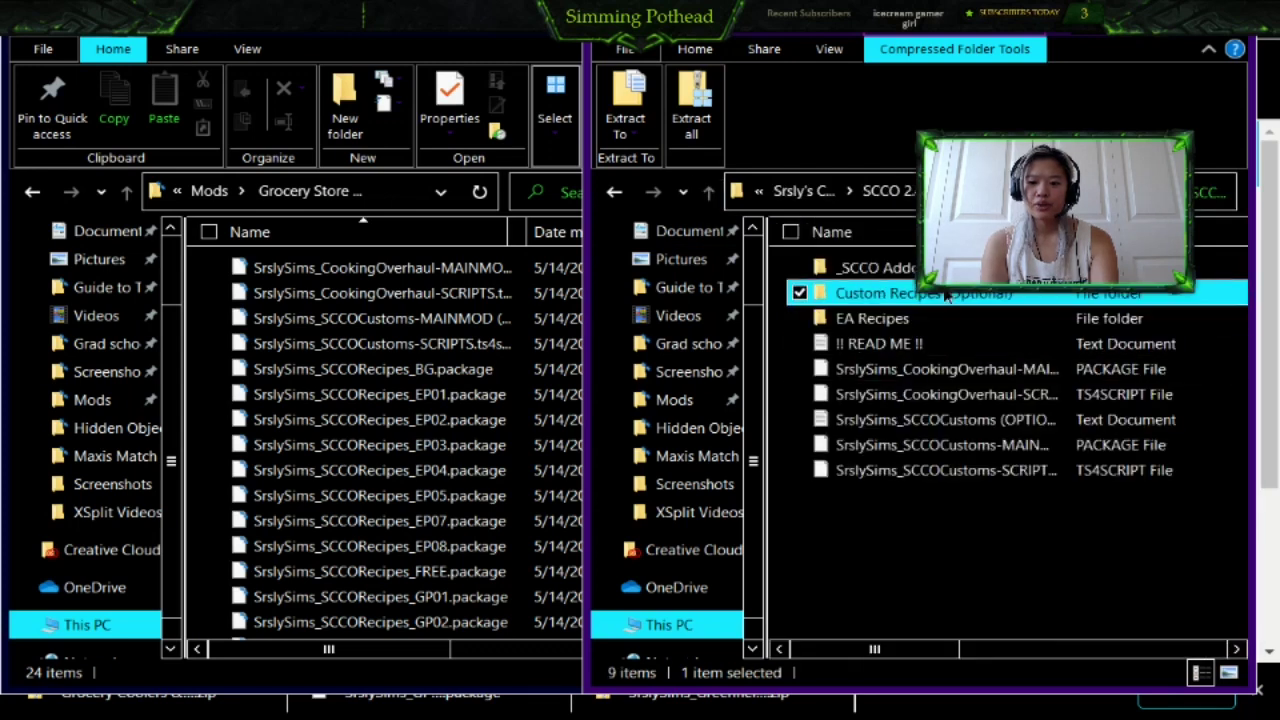
left_click_drag(967, 434, 966, 264)
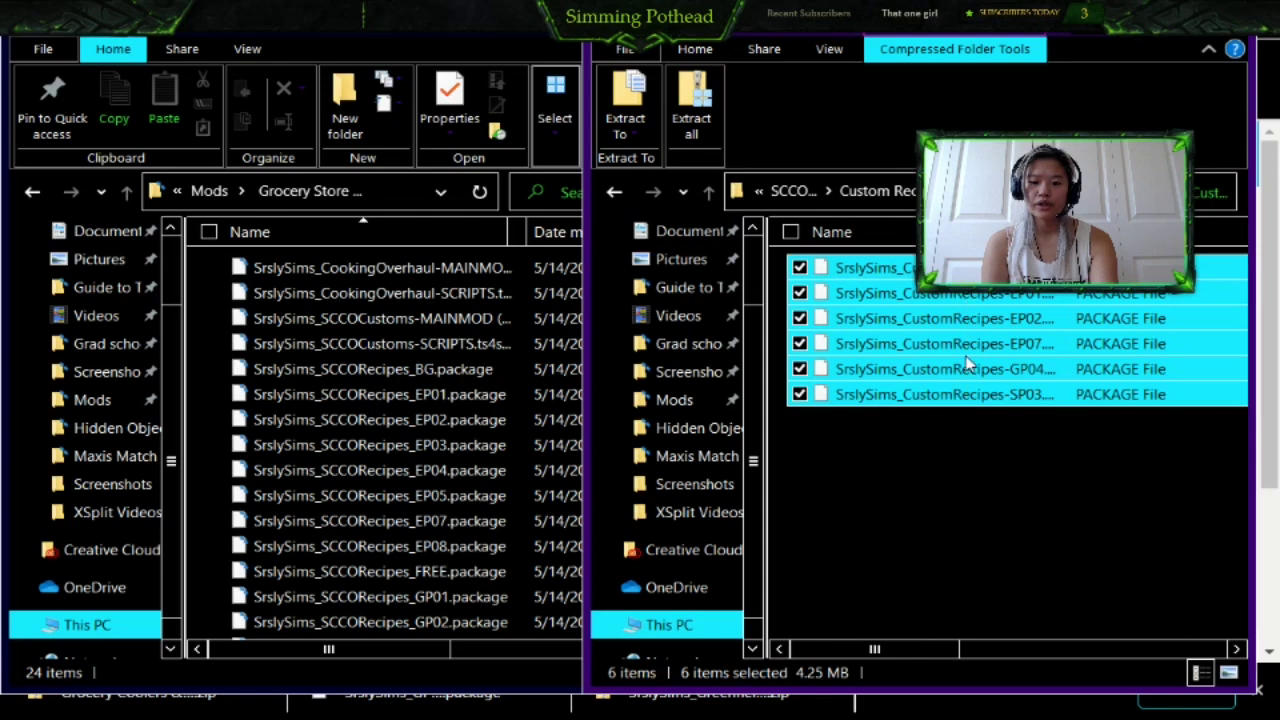
left_click_drag(953, 345, 463, 345)
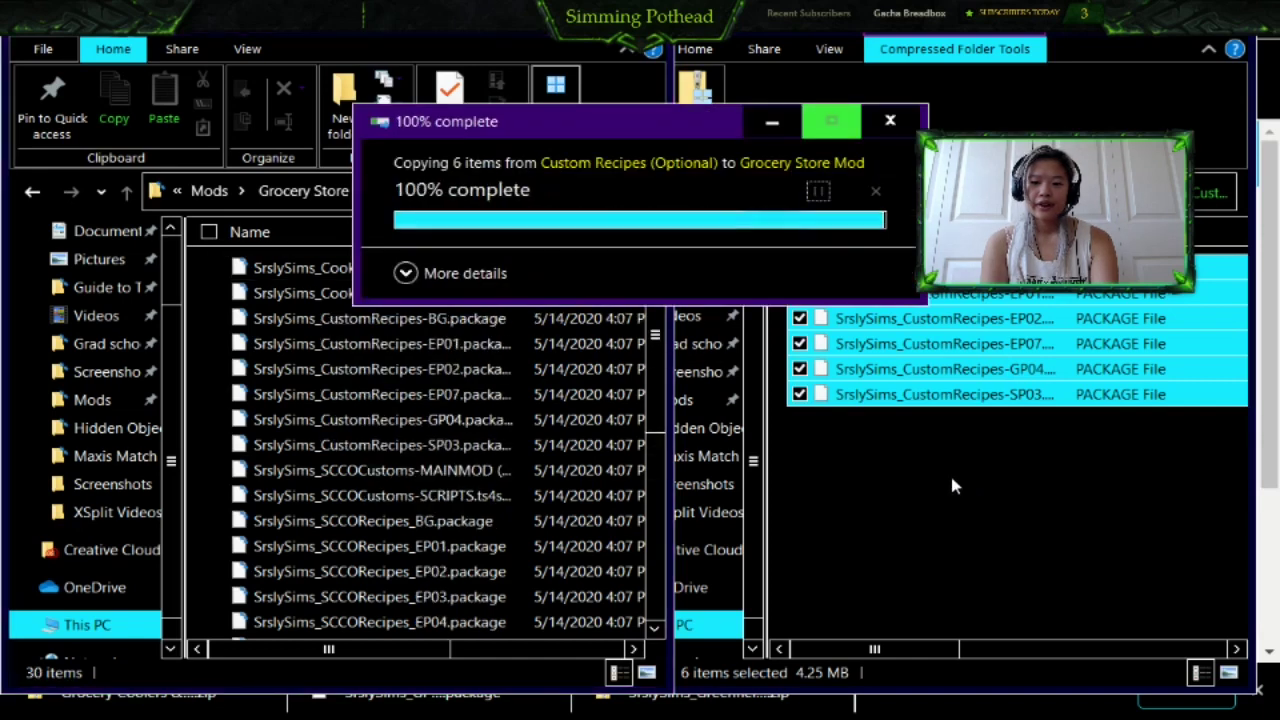
left_click(960, 465)
- Copy all Harvestable Price Adjustment packages from the SCCO add-ons folder into the Grocery Store Mod folder
left_click(712, 196)
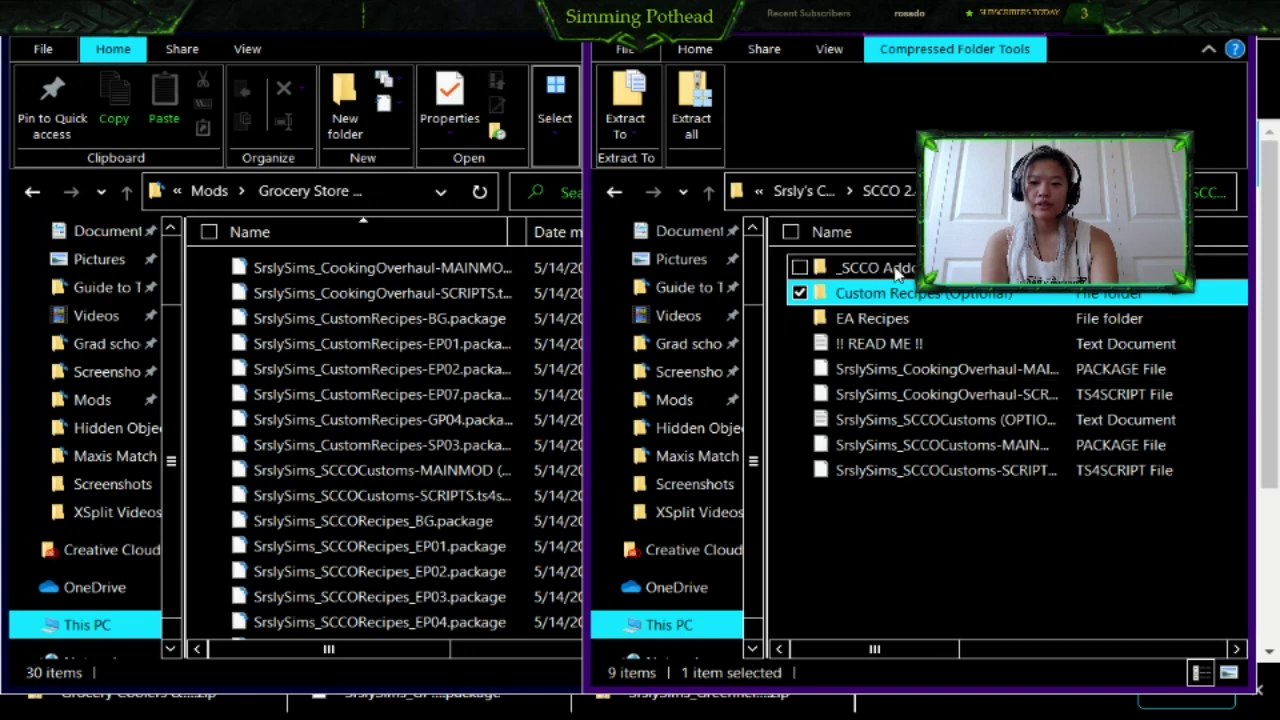
left_click(897, 268)
double_click(897, 270)
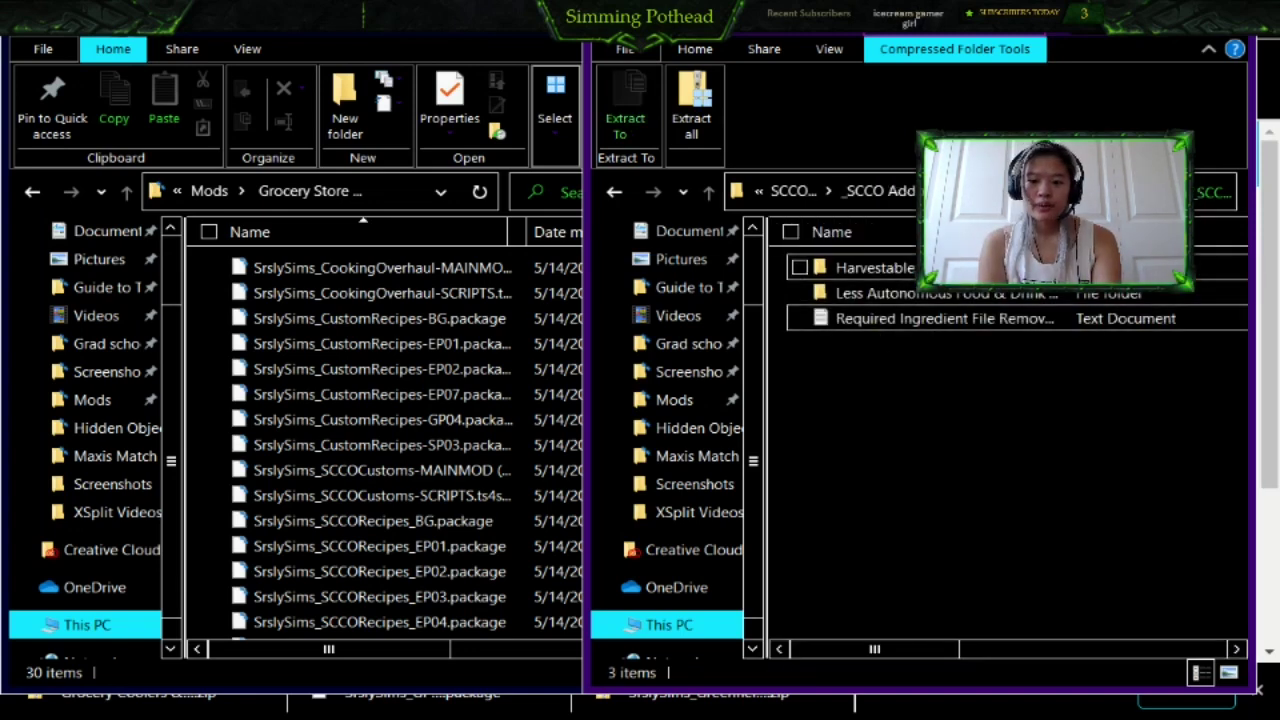
double_click(903, 270)
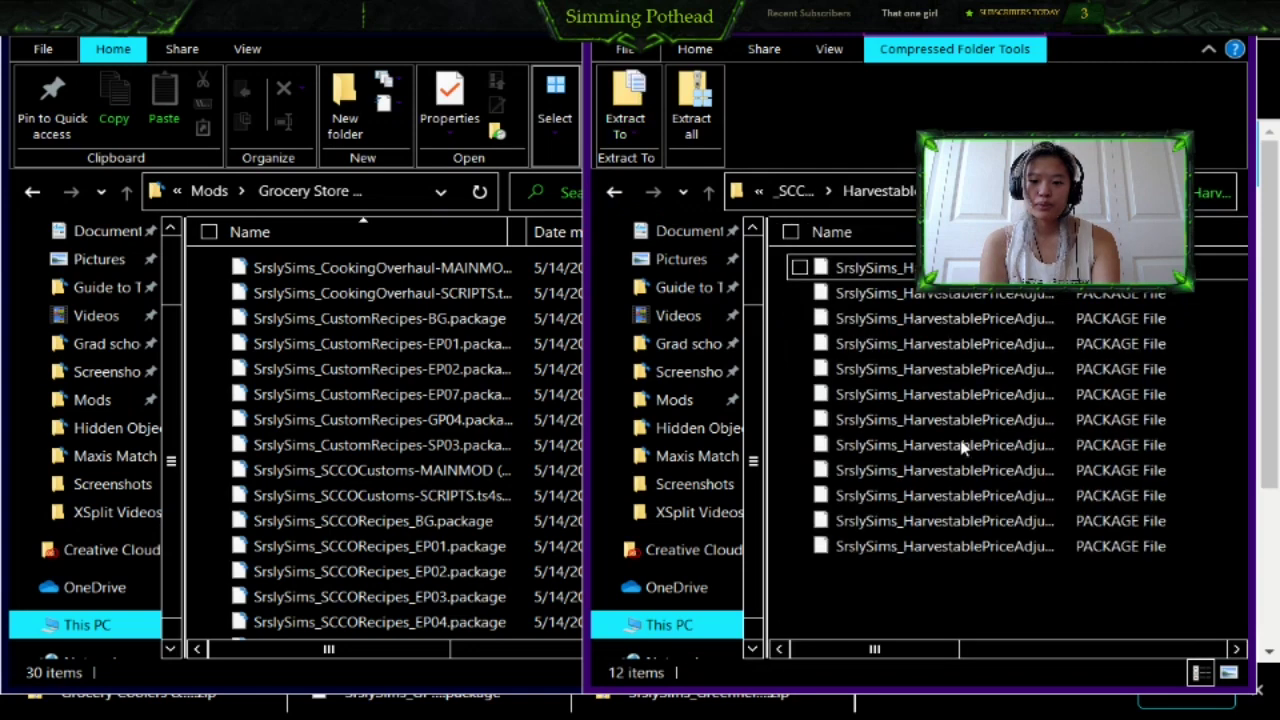
left_click_drag(918, 590, 926, 285)
left_click_drag(1063, 350, 402, 345)
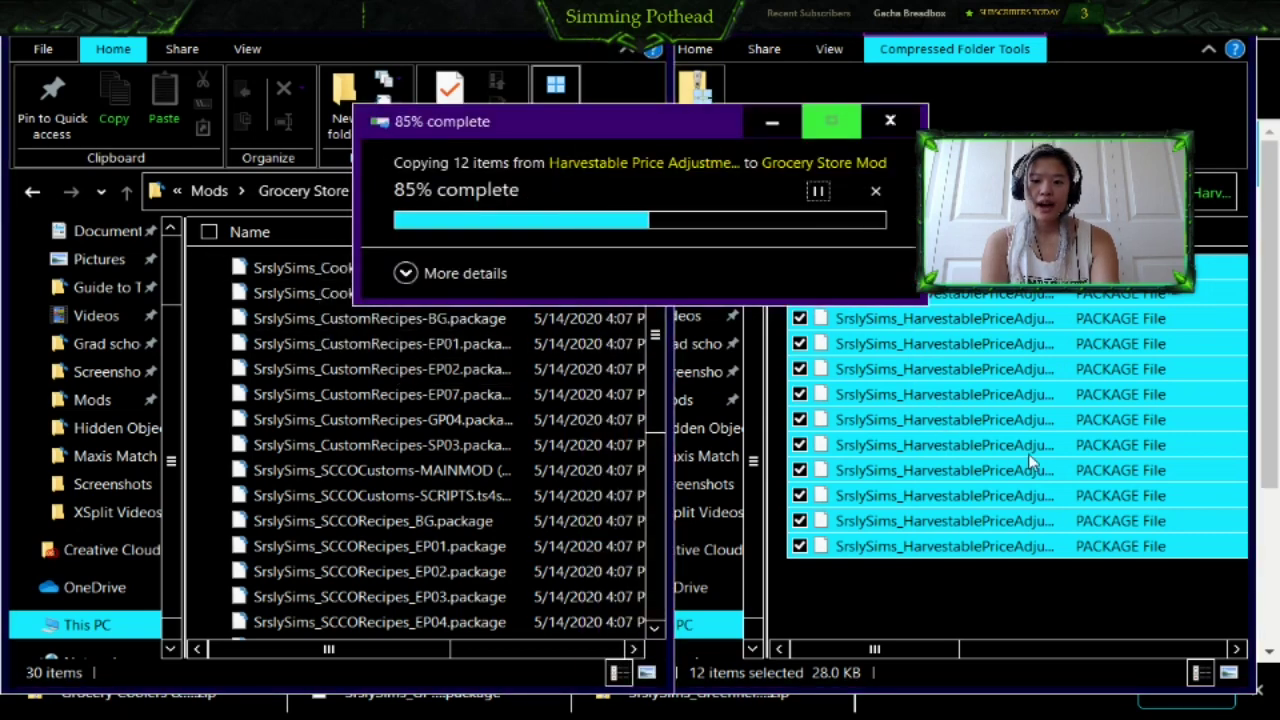
- Copy only the package file from the Less Autonomous Food & Drink add-on folder into Grocery Store Mod, without its text document
left_click(707, 192)
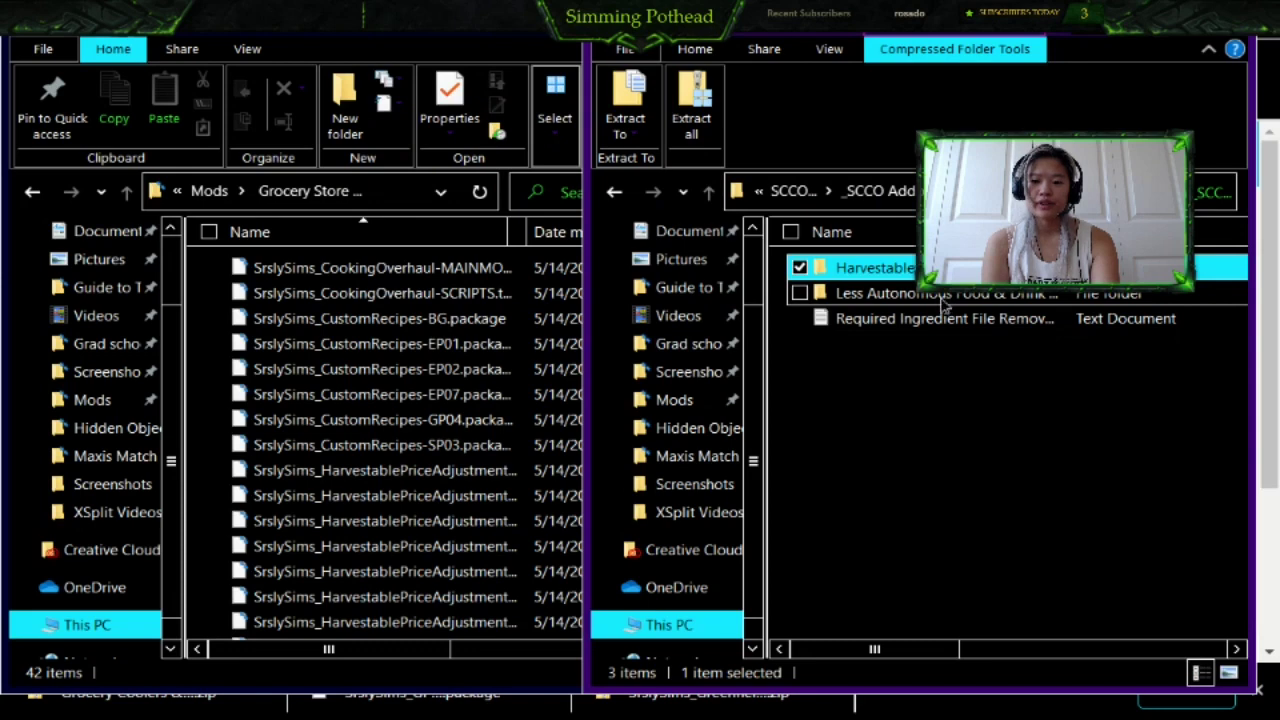
double_click(940, 298)
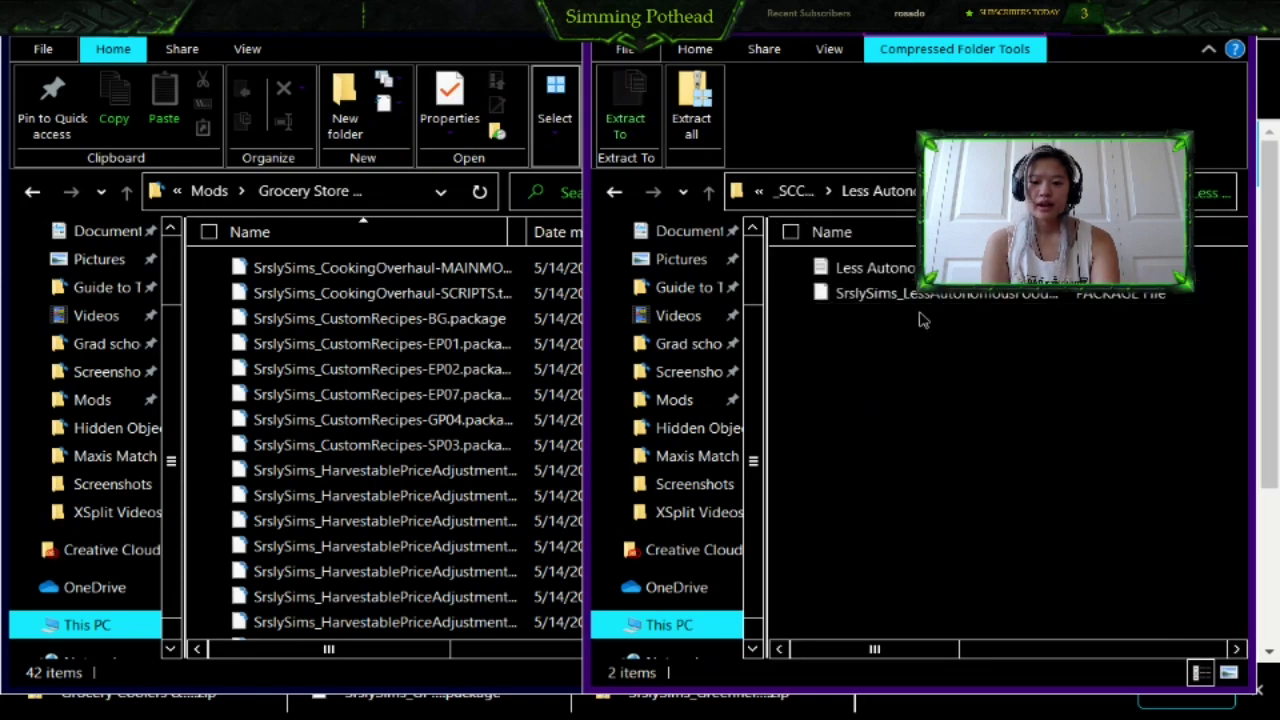
left_click(922, 296)
key("ctrl+a")
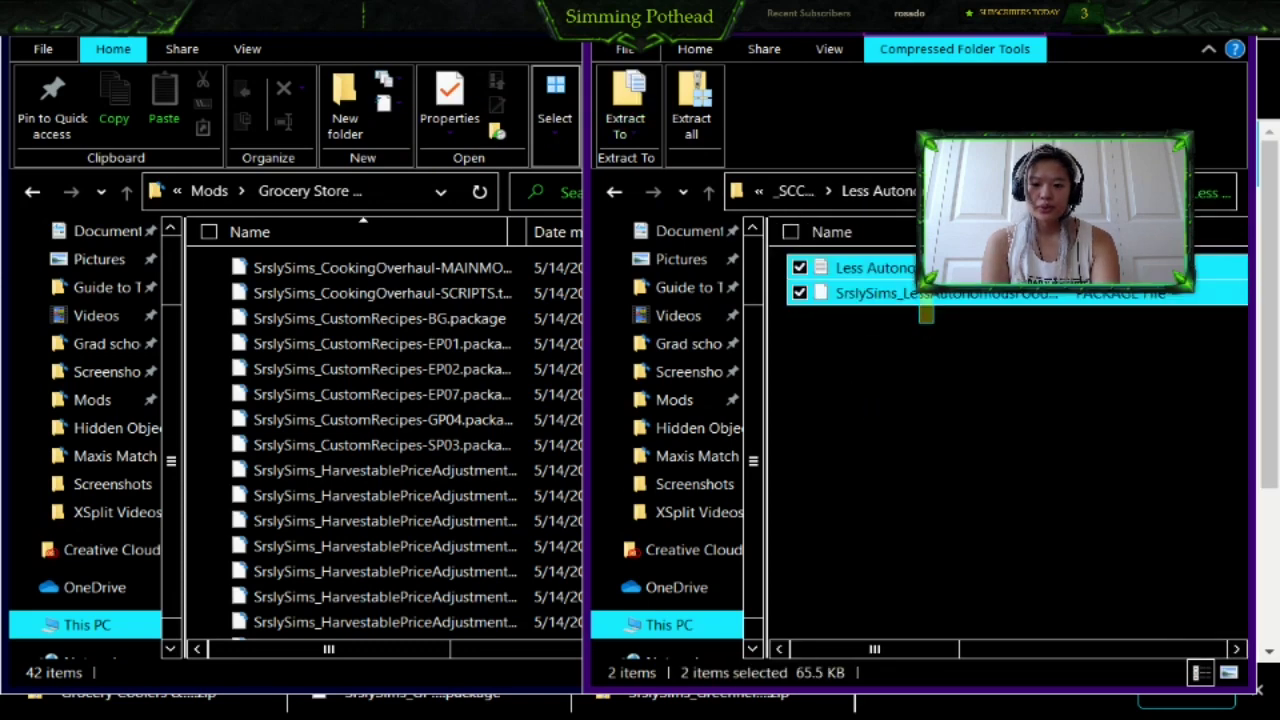
left_click(801, 270)
left_click_drag(868, 300, 420, 255)
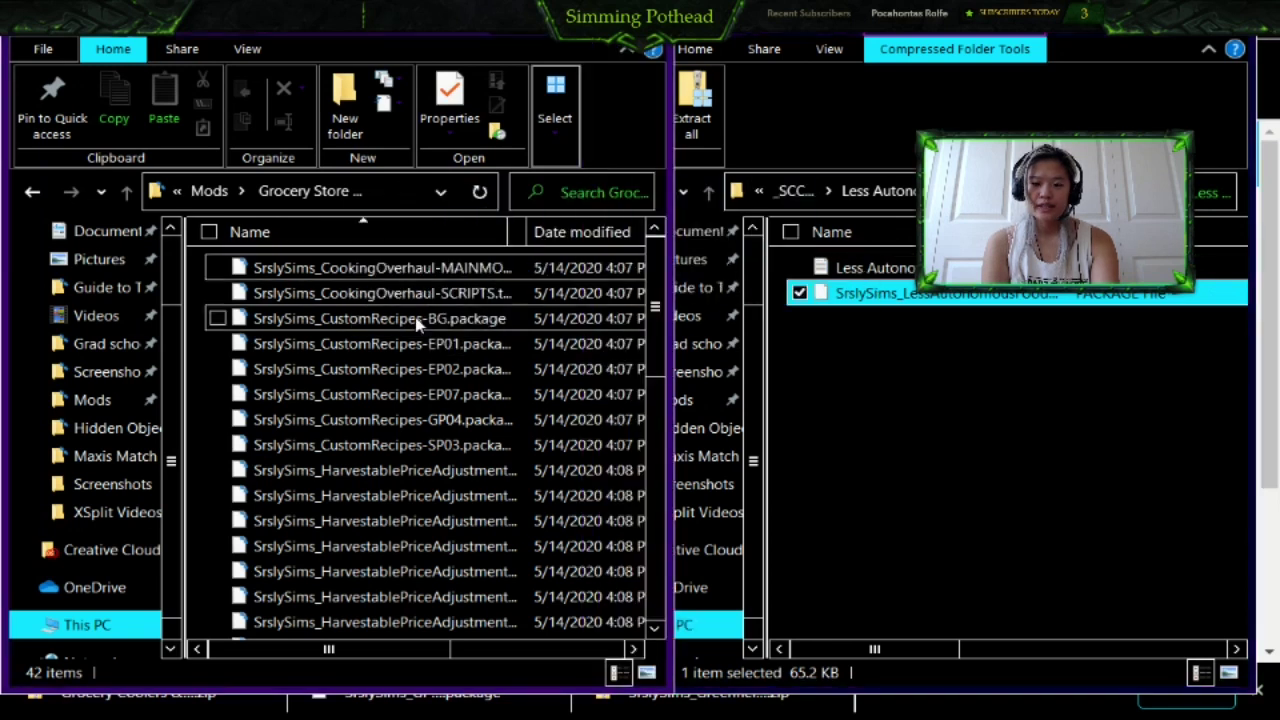
left_click(906, 387)
- Go back up out of the Complete Cooking Overhaul archive to Downloads and select that archive
key("BackSpace")
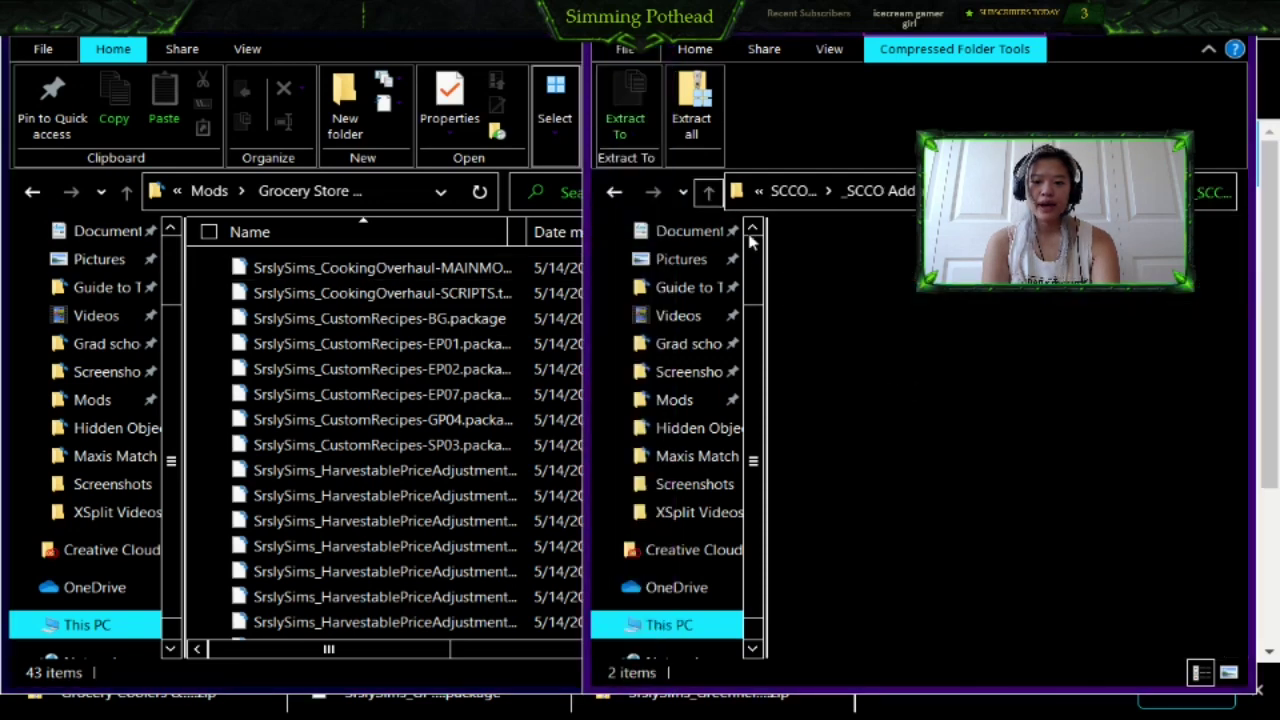
left_click(708, 191)
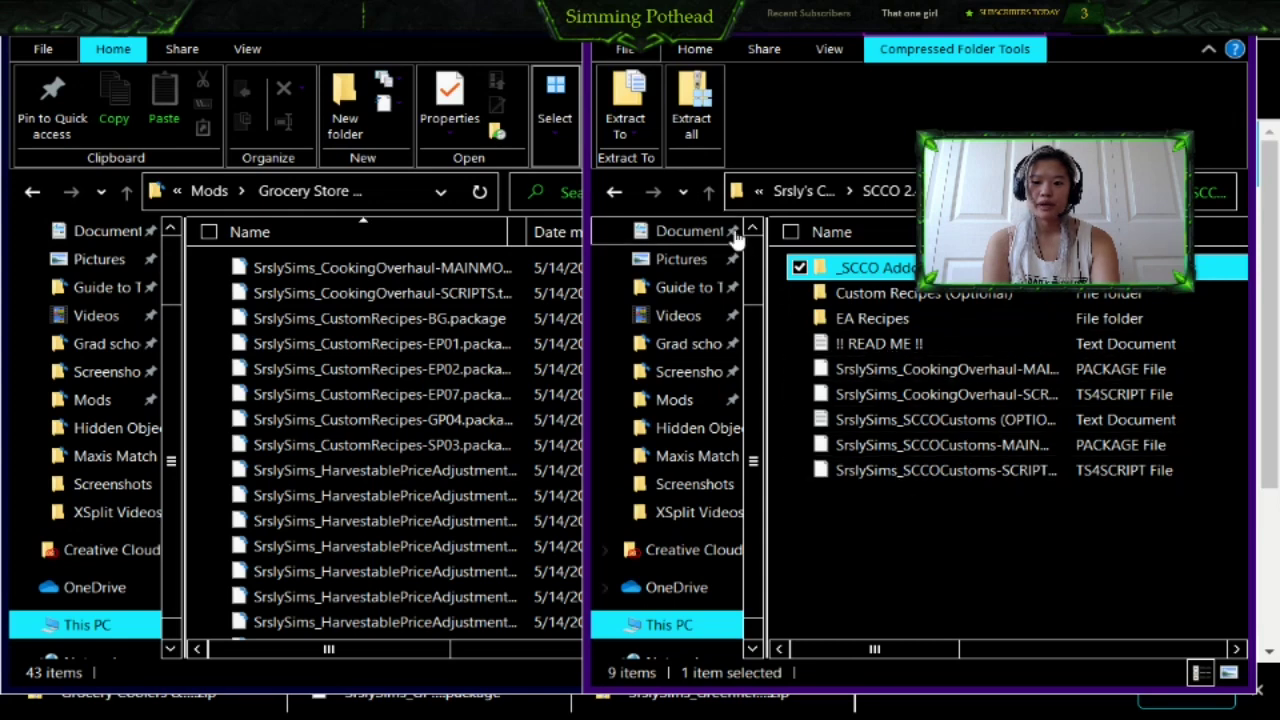
left_click(708, 191)
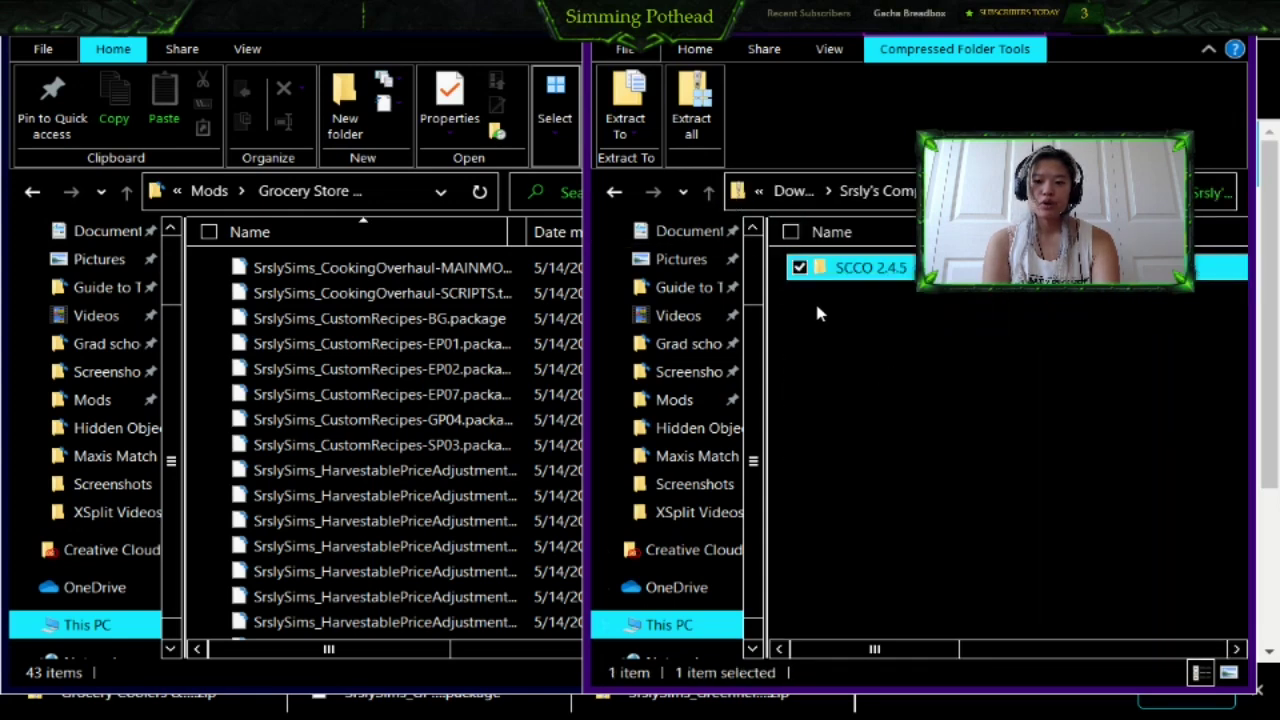
left_click(708, 191)
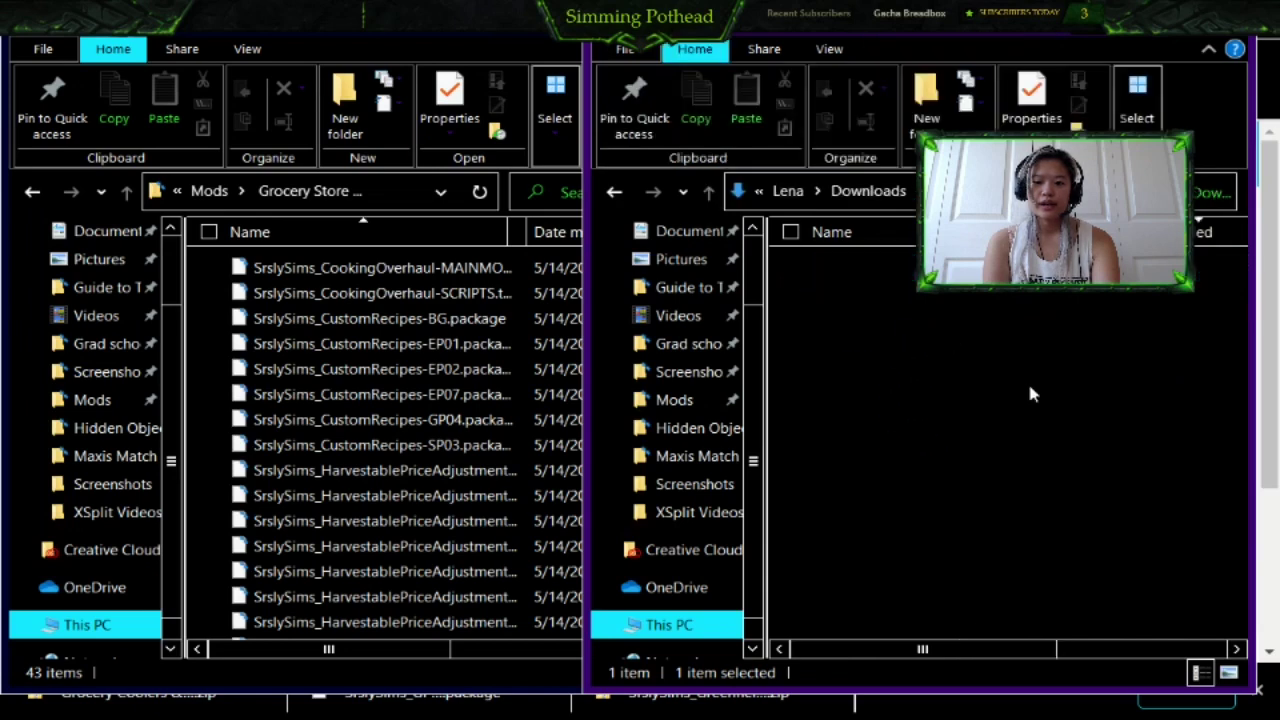
left_click(937, 397)
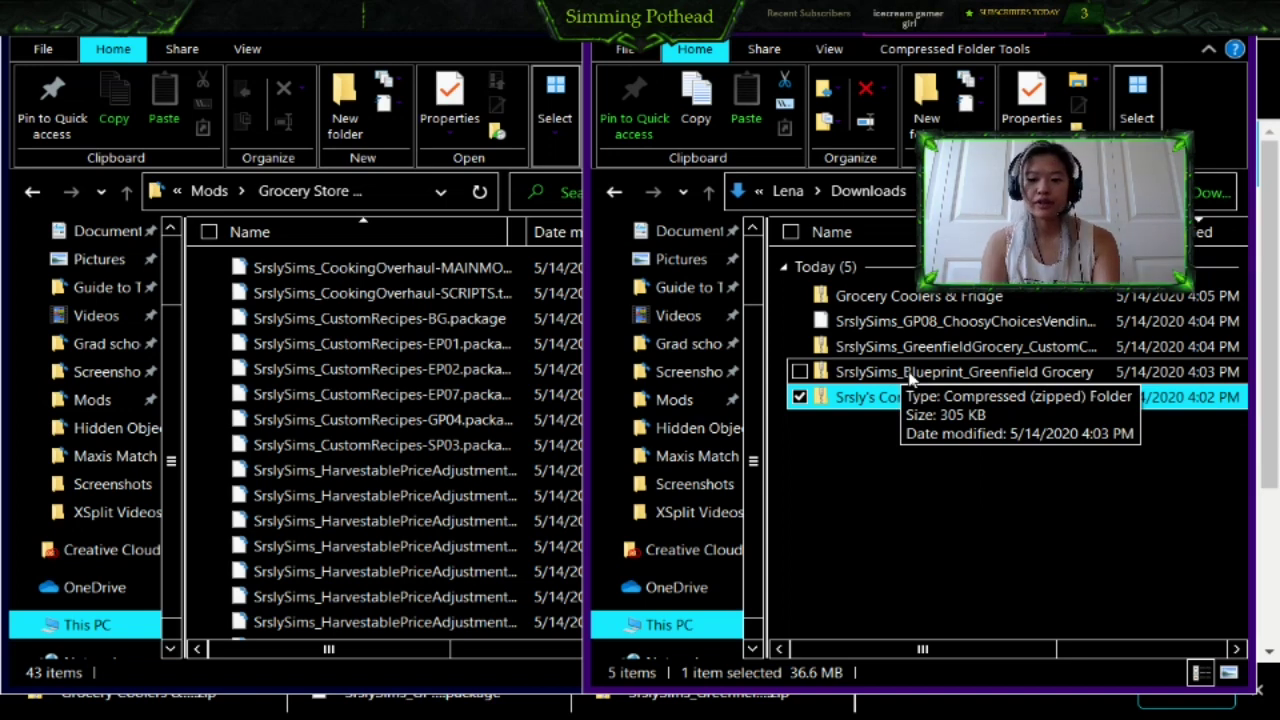
- Copy the package file inside the SrslySims_GreenfieldGrocery custom content archive into the Grocery Store Mod folder
left_click(877, 345)
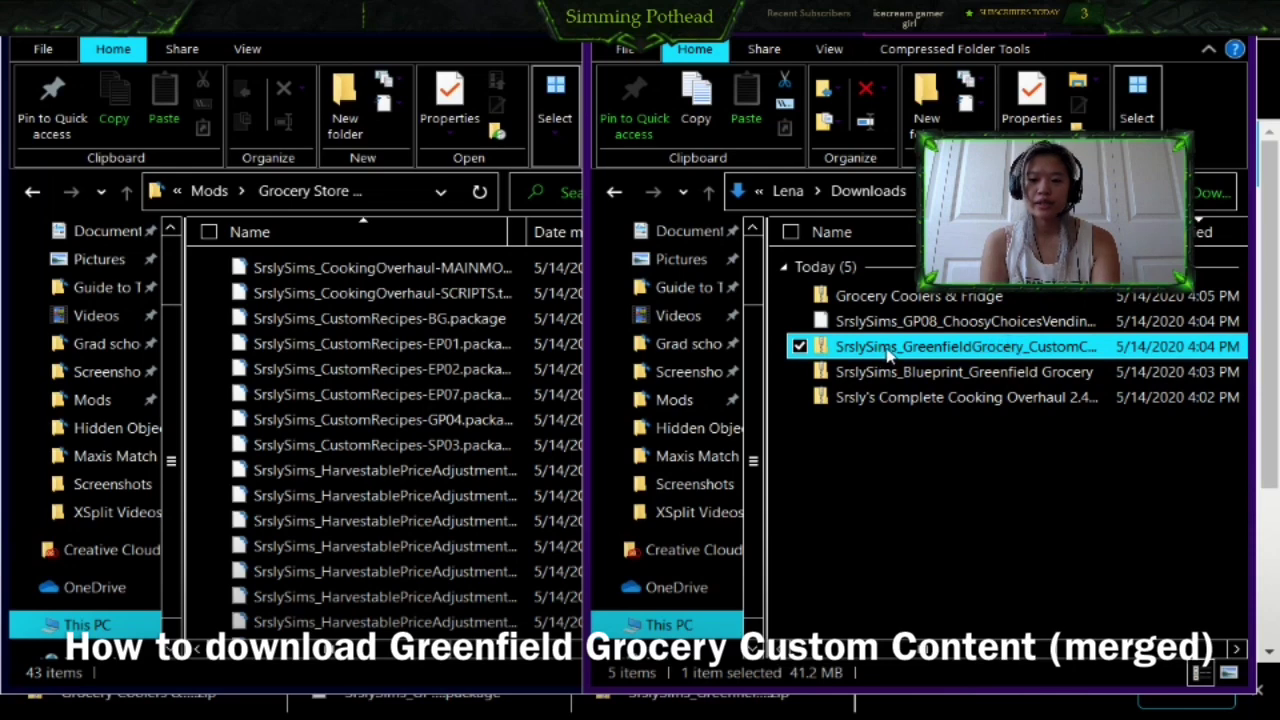
double_click(887, 350)
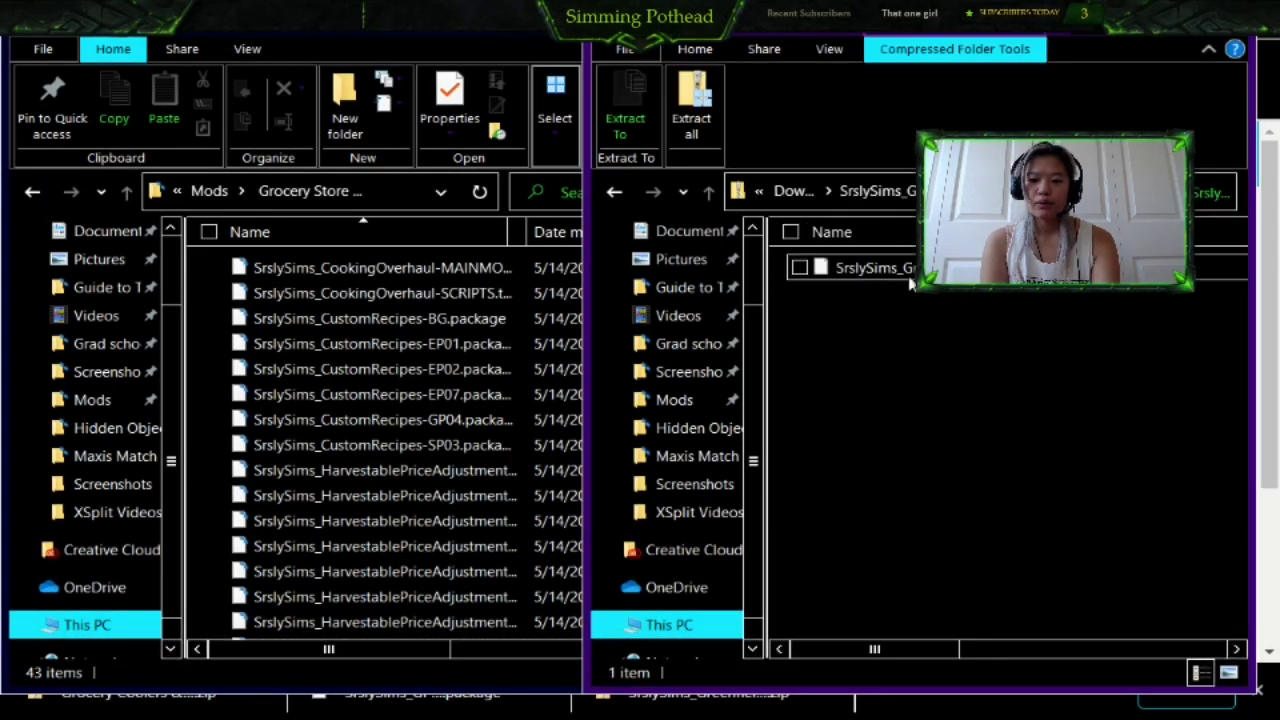
left_click_drag(860, 268, 388, 338)
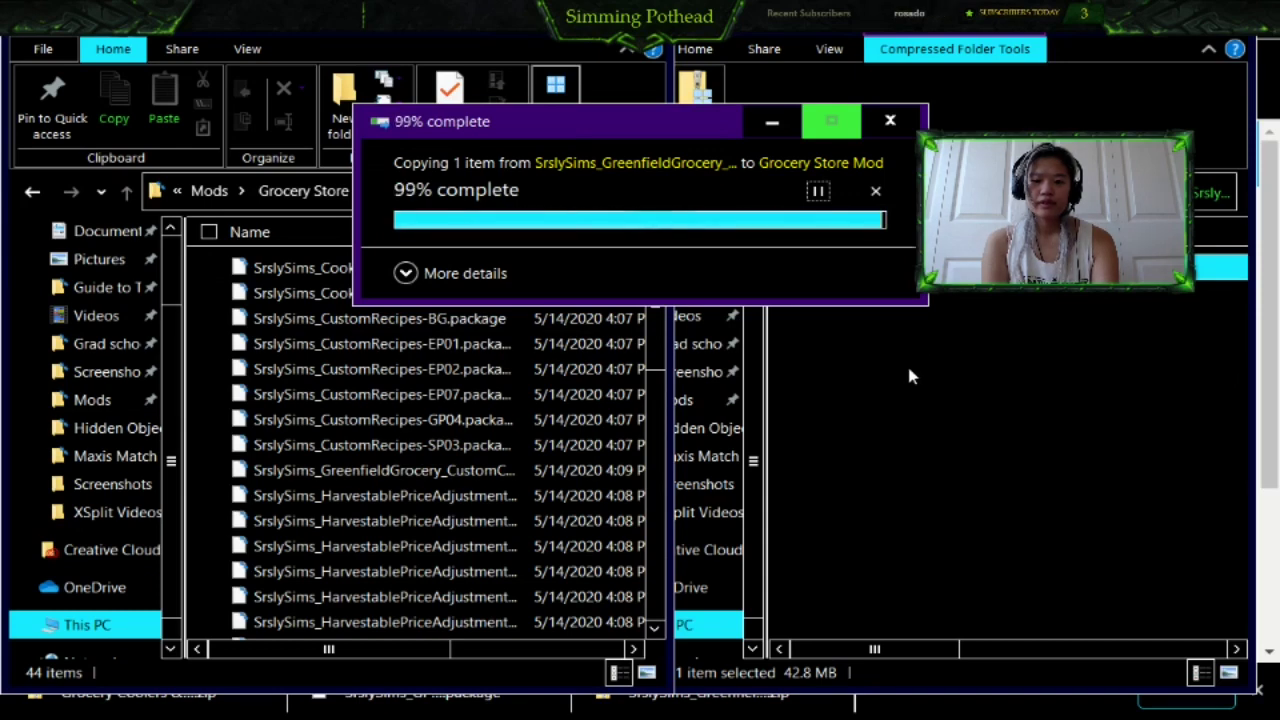
left_click(786, 314)
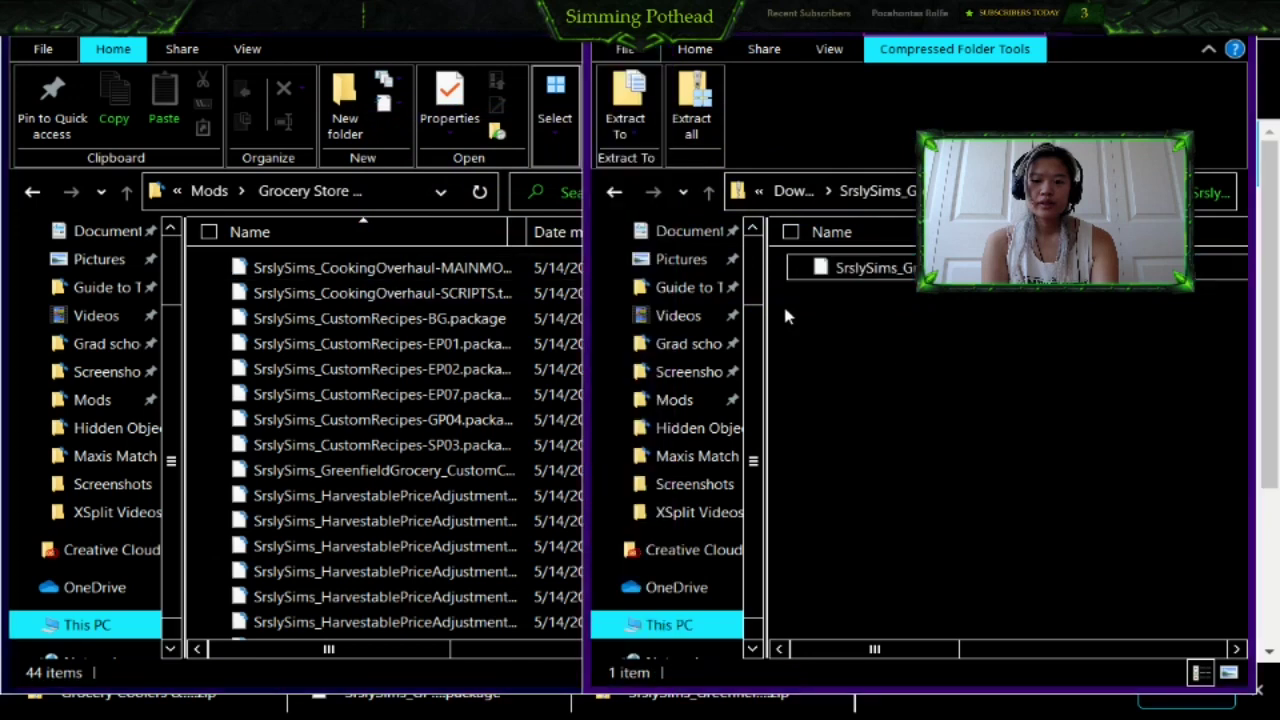
- Copy the three EP01 GroceryShopping packages from the Grocery Coolers & Fridge archive in Downloads into the Grocery Store Mod folder
left_click(712, 194)
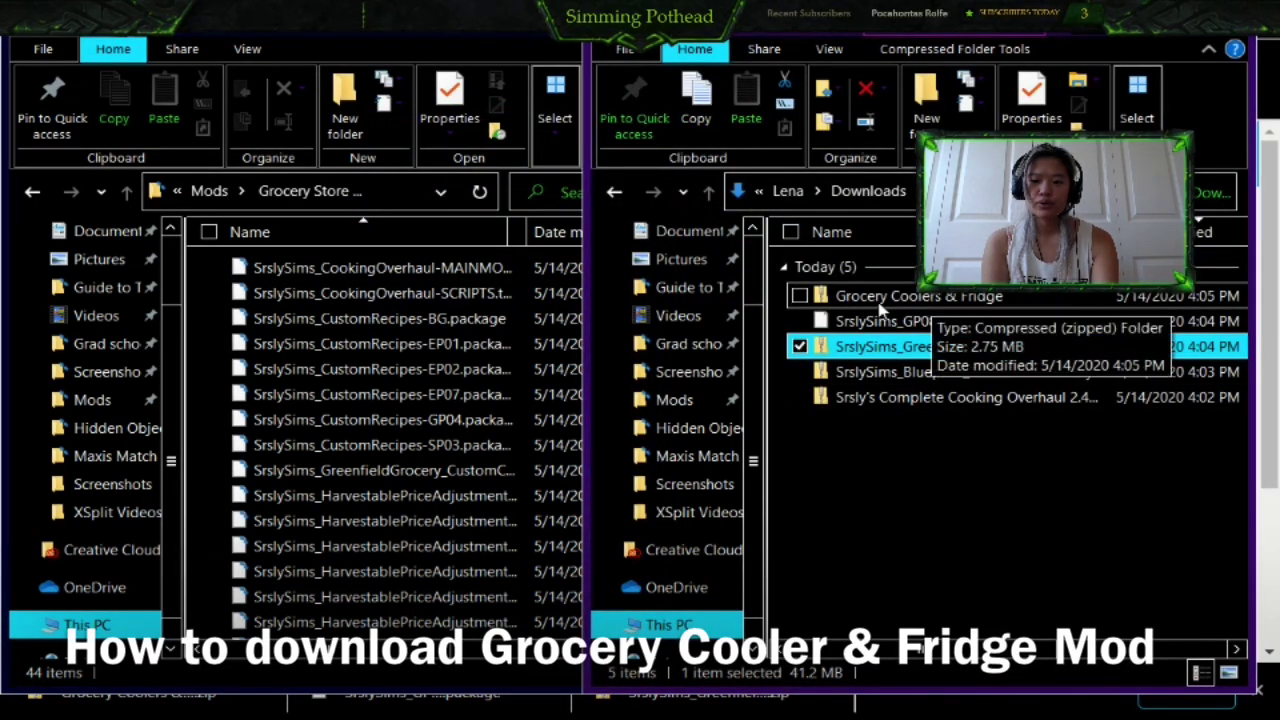
left_click(878, 300)
double_click(870, 300)
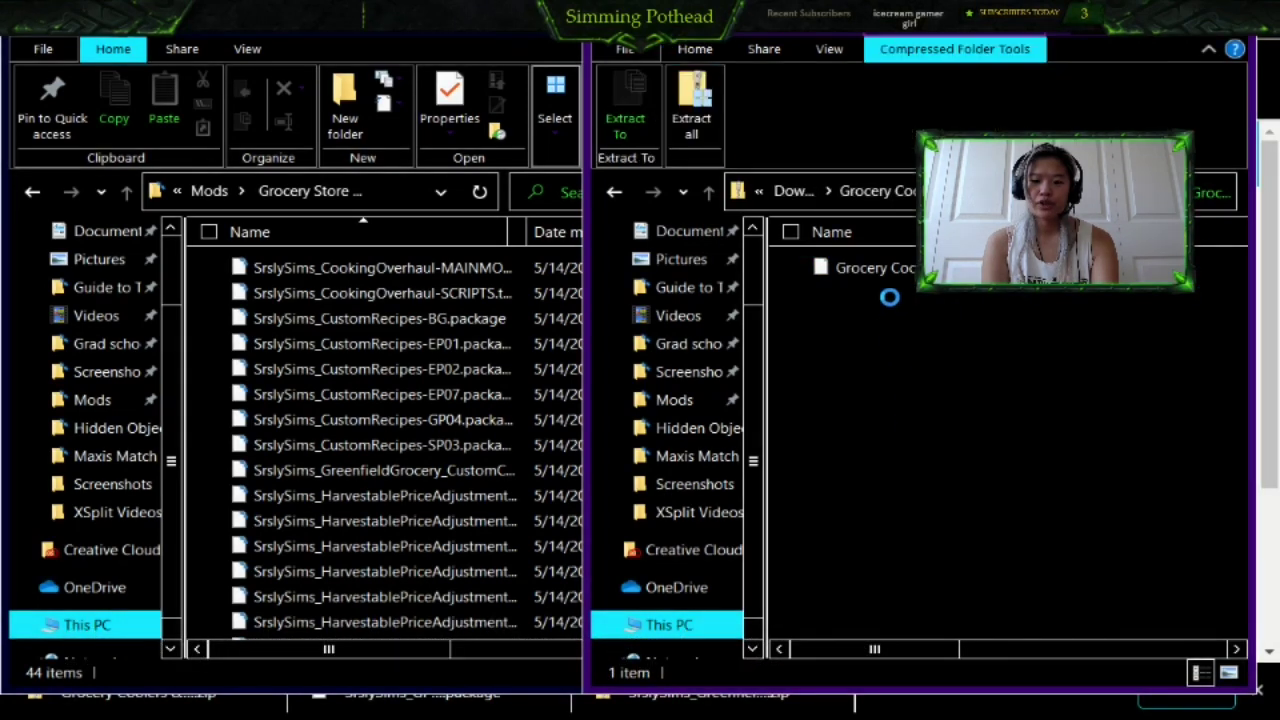
double_click(845, 268)
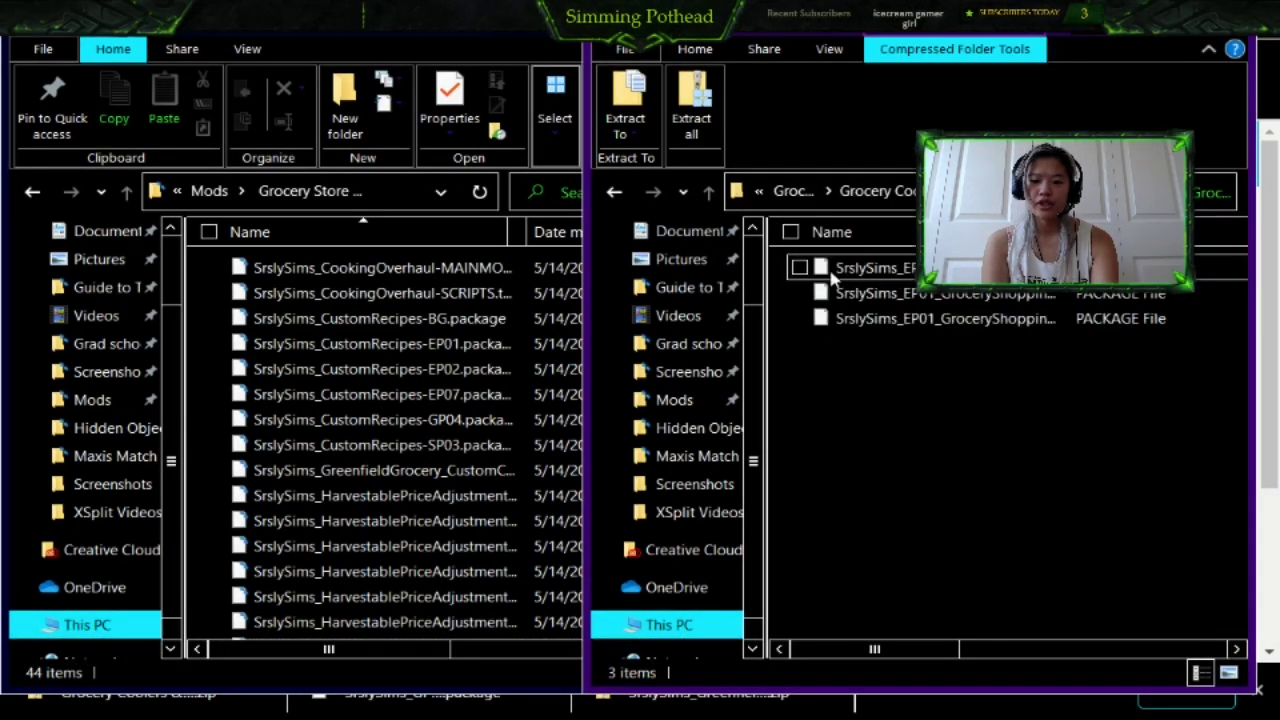
left_click_drag(928, 356, 930, 262)
left_click_drag(1055, 300, 352, 370)
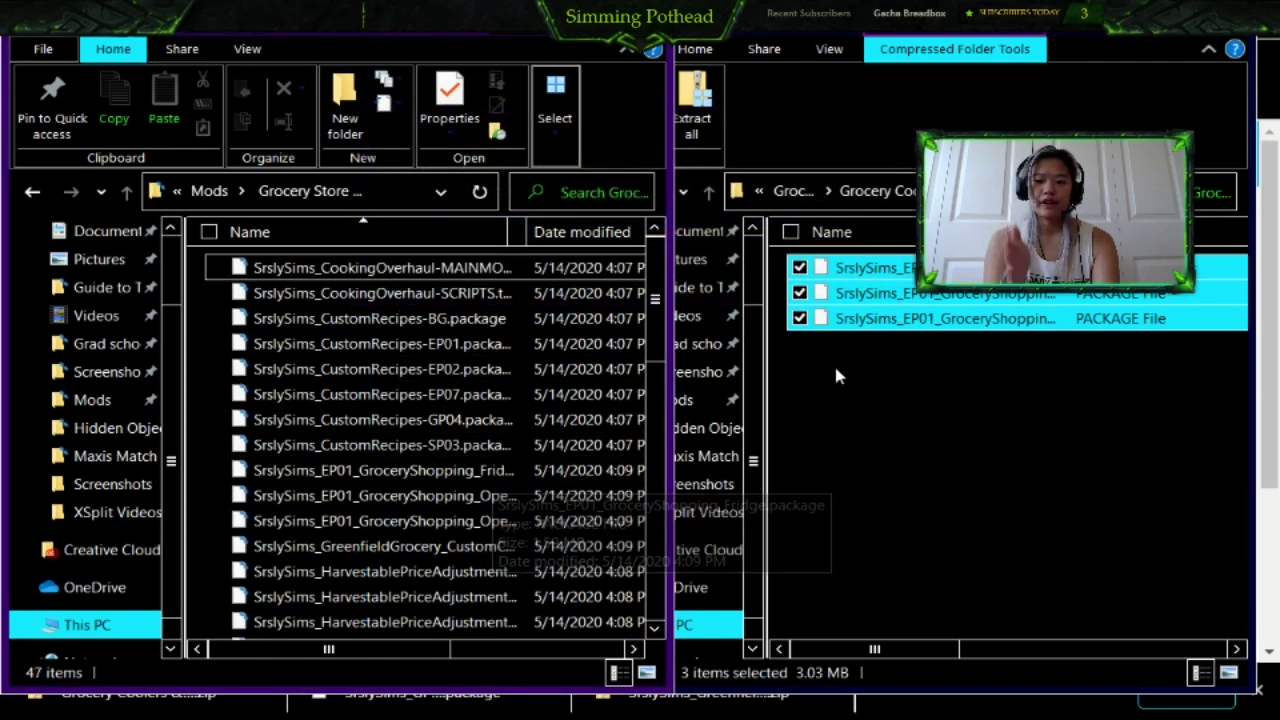
left_click(892, 376)
- Return to Downloads and copy the SrslySims_GP08_ChoosyChoicesVending package file into the Grocery Store Mod folder
left_click(708, 192)
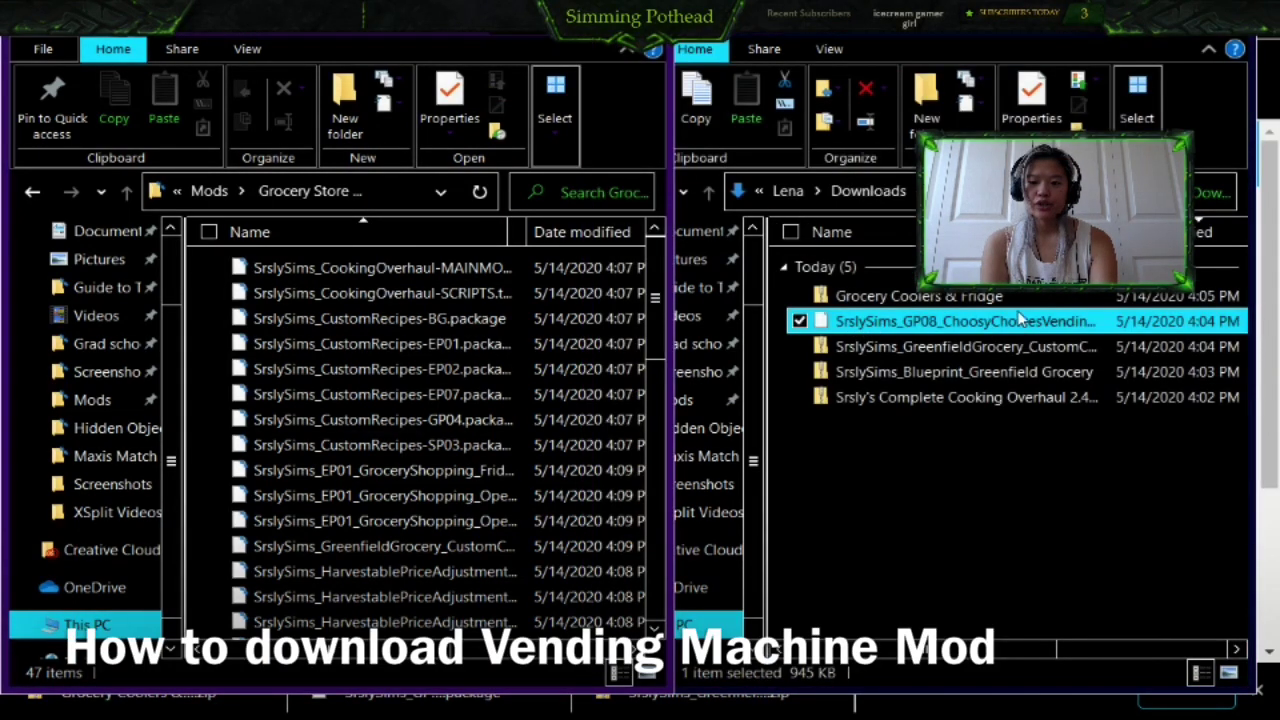
scroll(1140, 335, "right", 5)
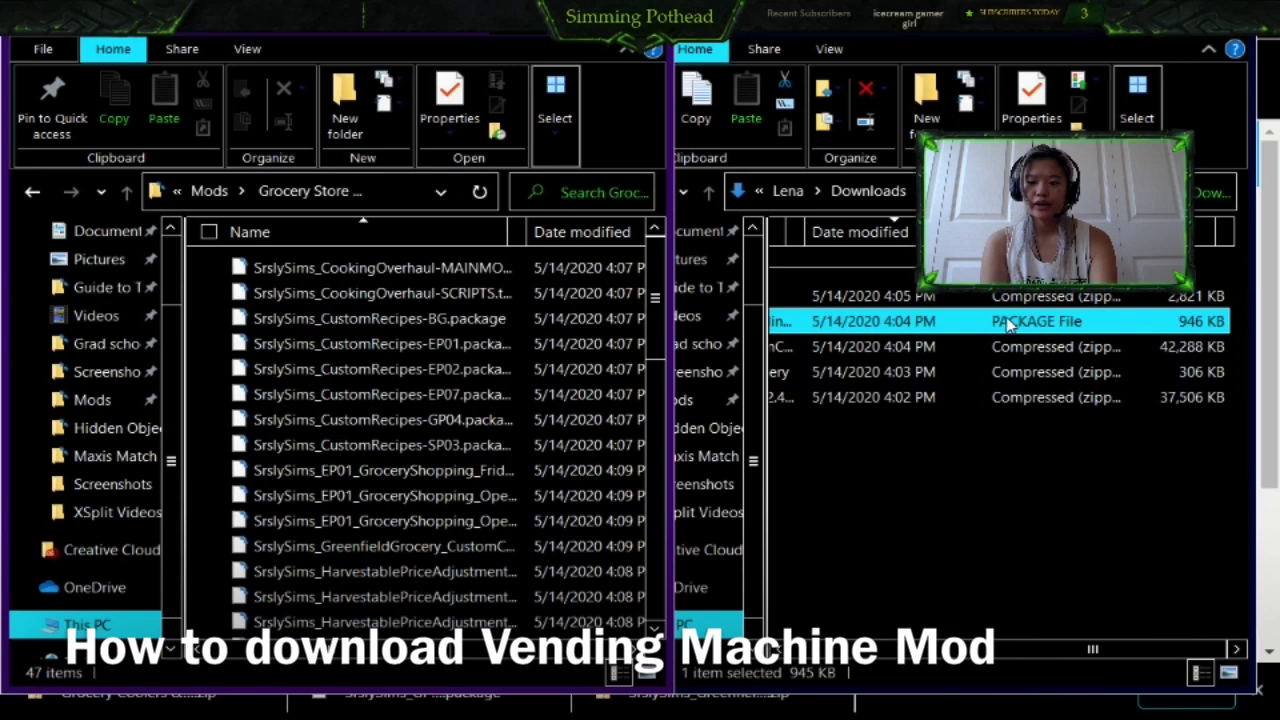
scroll(1010, 325, "left", 5)
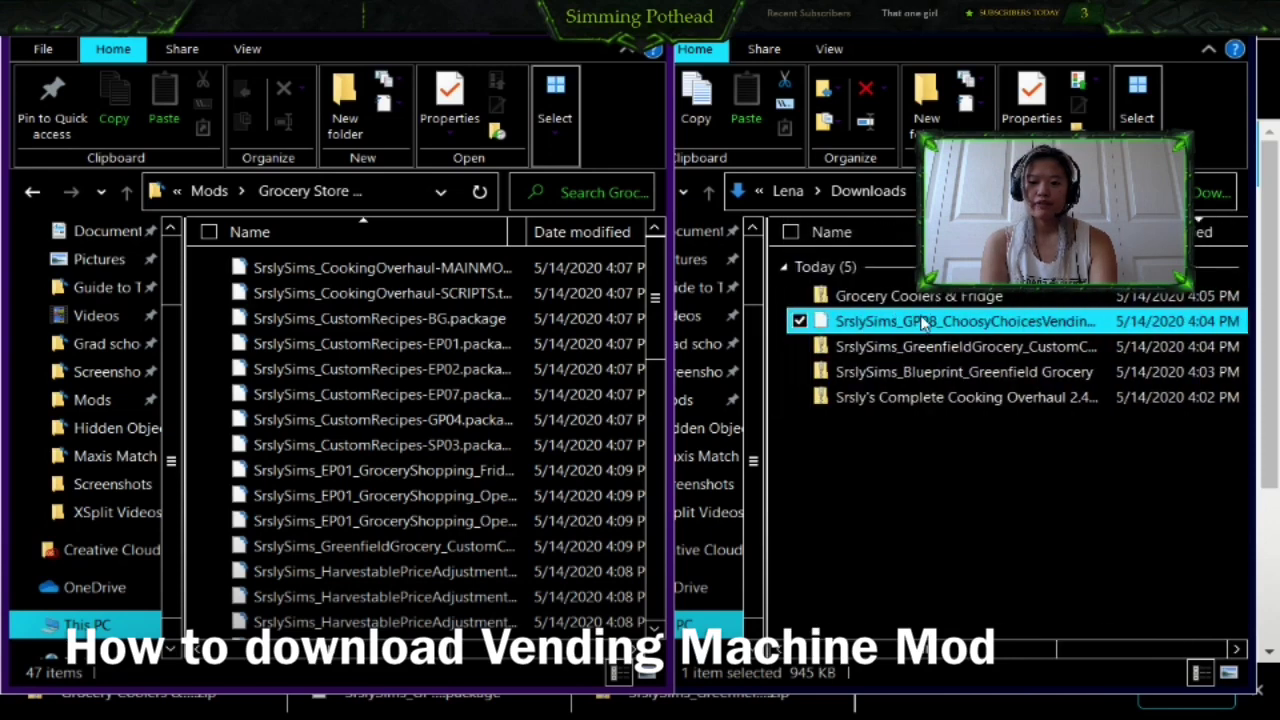
left_click_drag(900, 325, 505, 345)
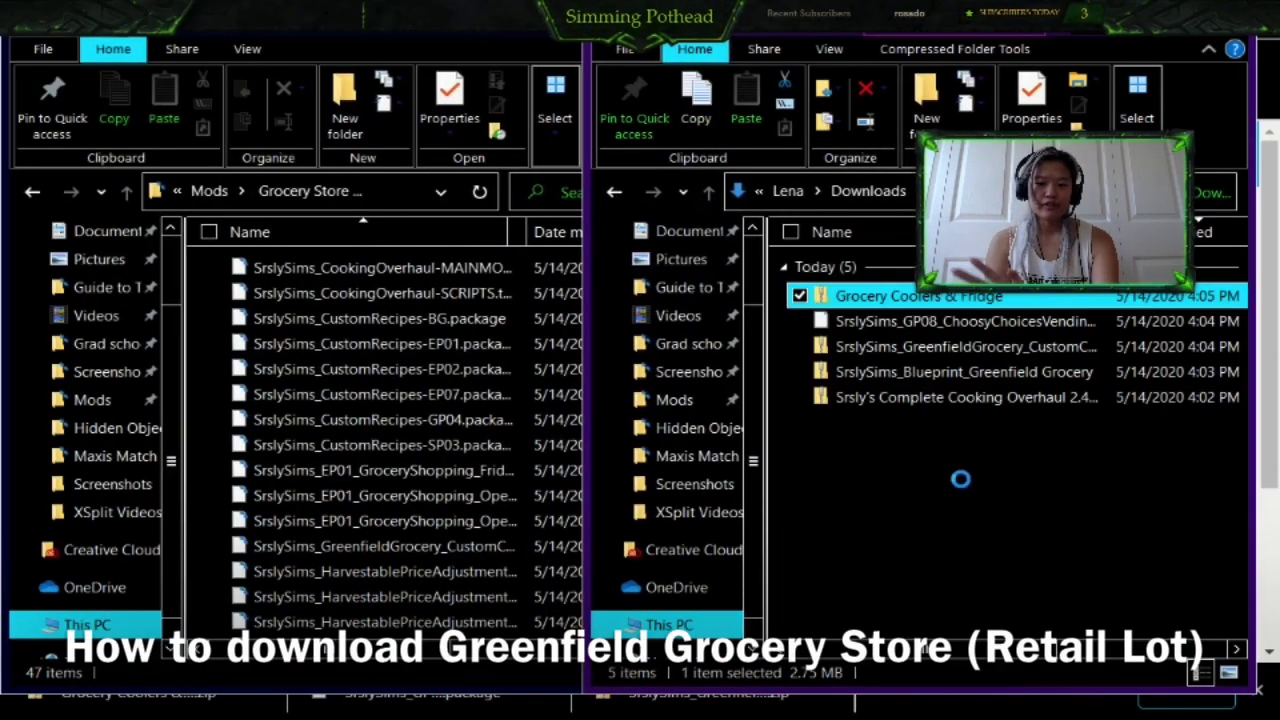
- Select the SrslySims_Blueprint_Greenfield Grocery archive and open the Tray folder inside The Sims 4 as its destination
left_click(915, 372)
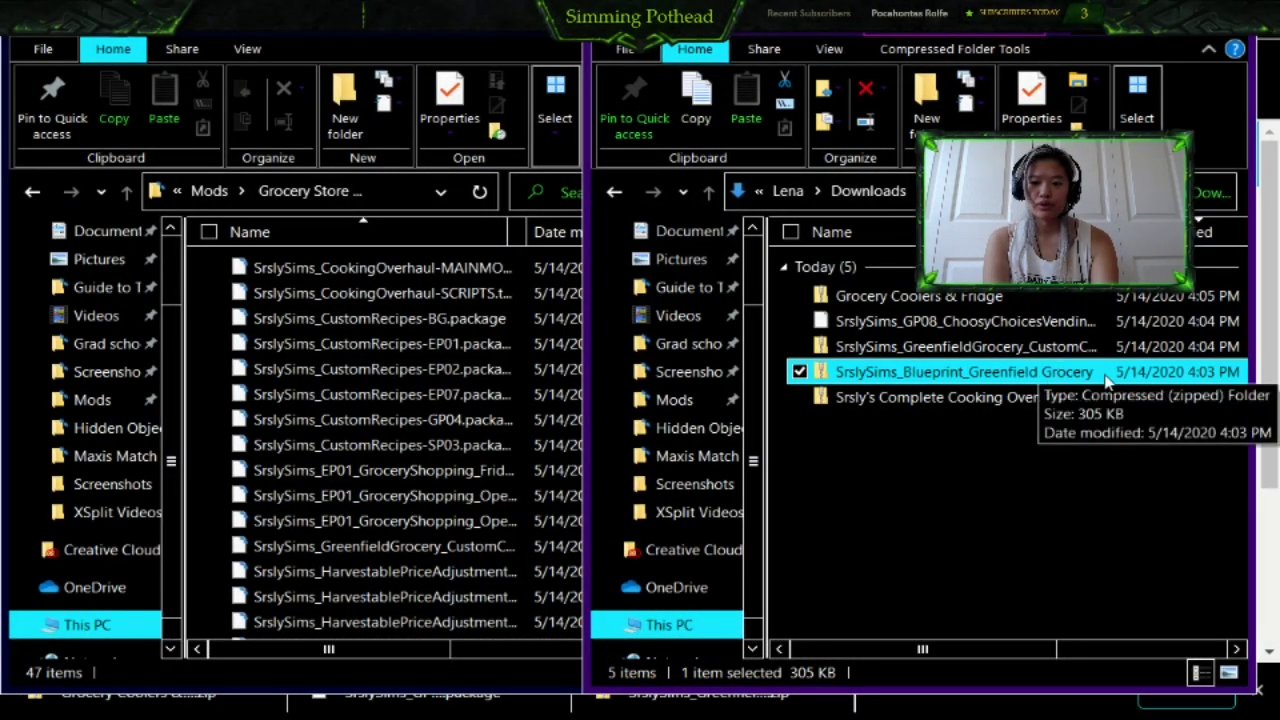
left_click(127, 192)
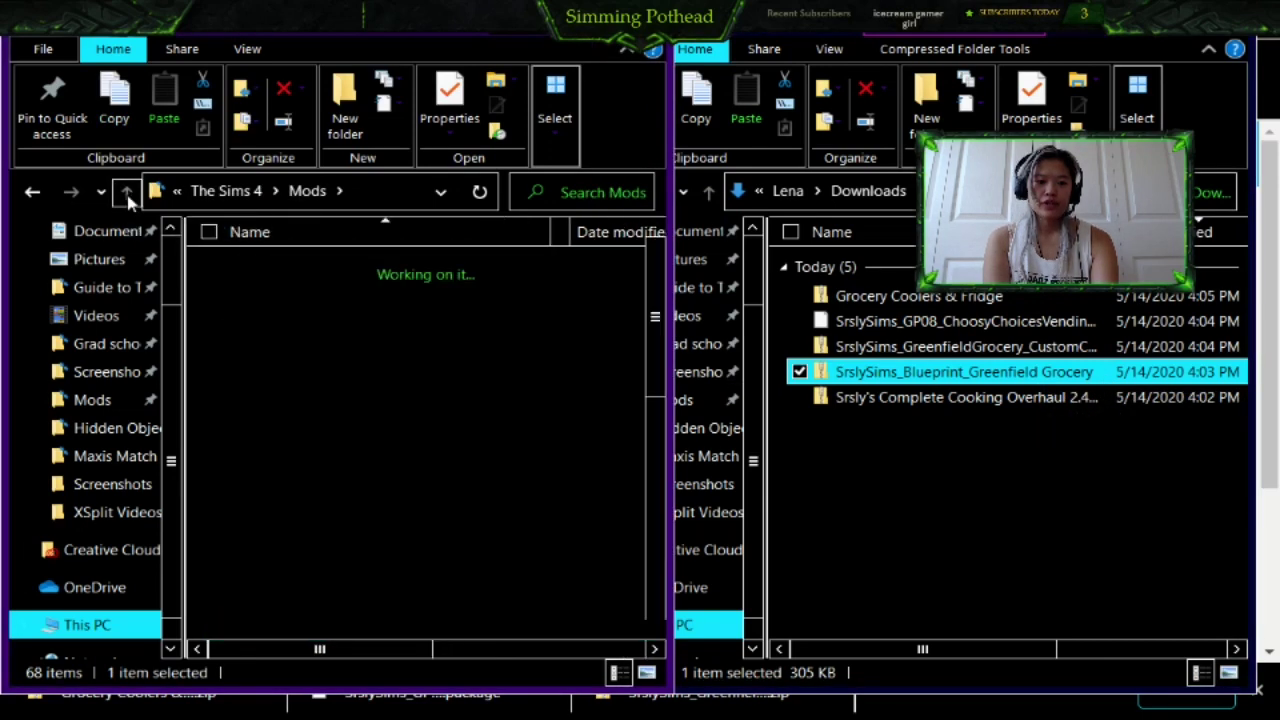
left_click(127, 192)
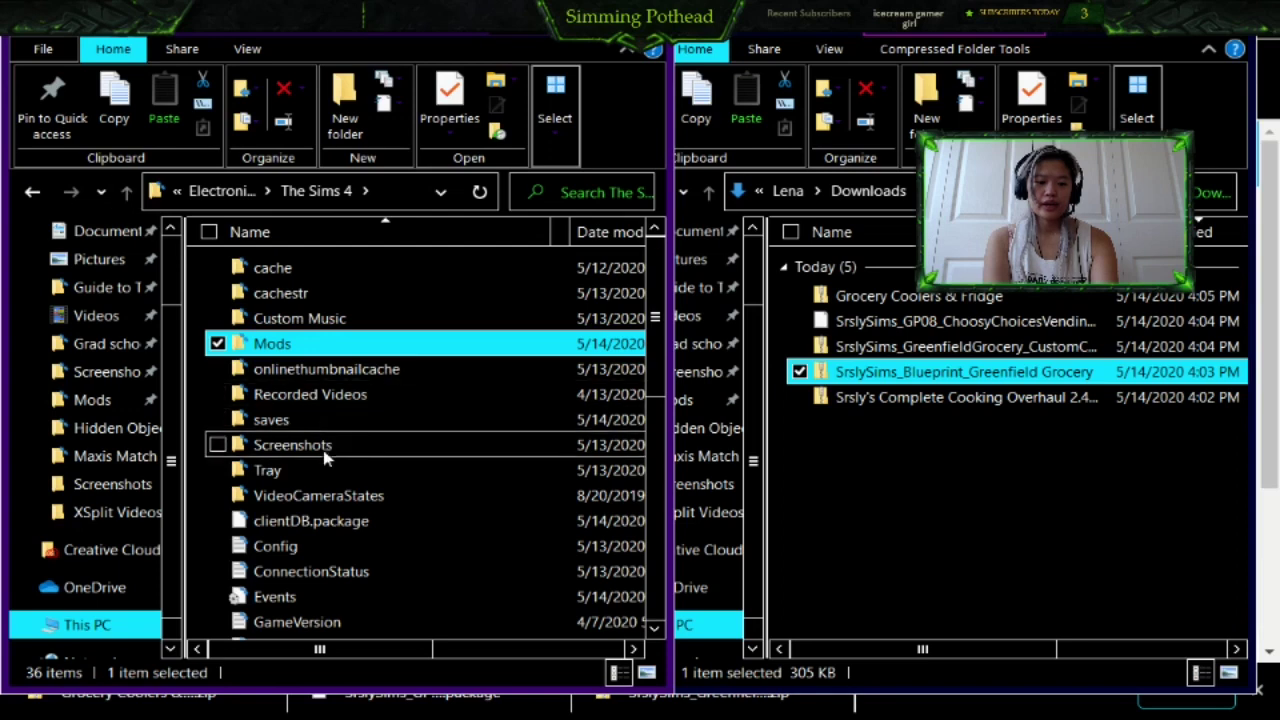
left_click(333, 476)
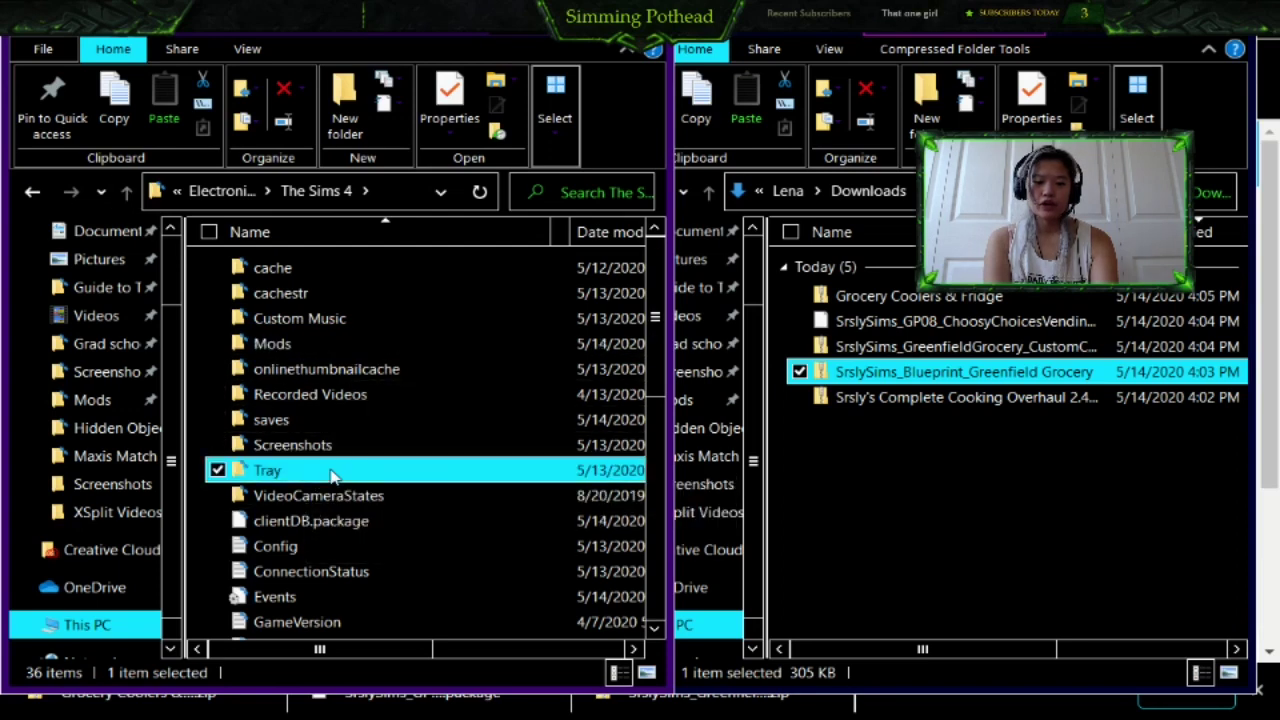
double_click(390, 474)
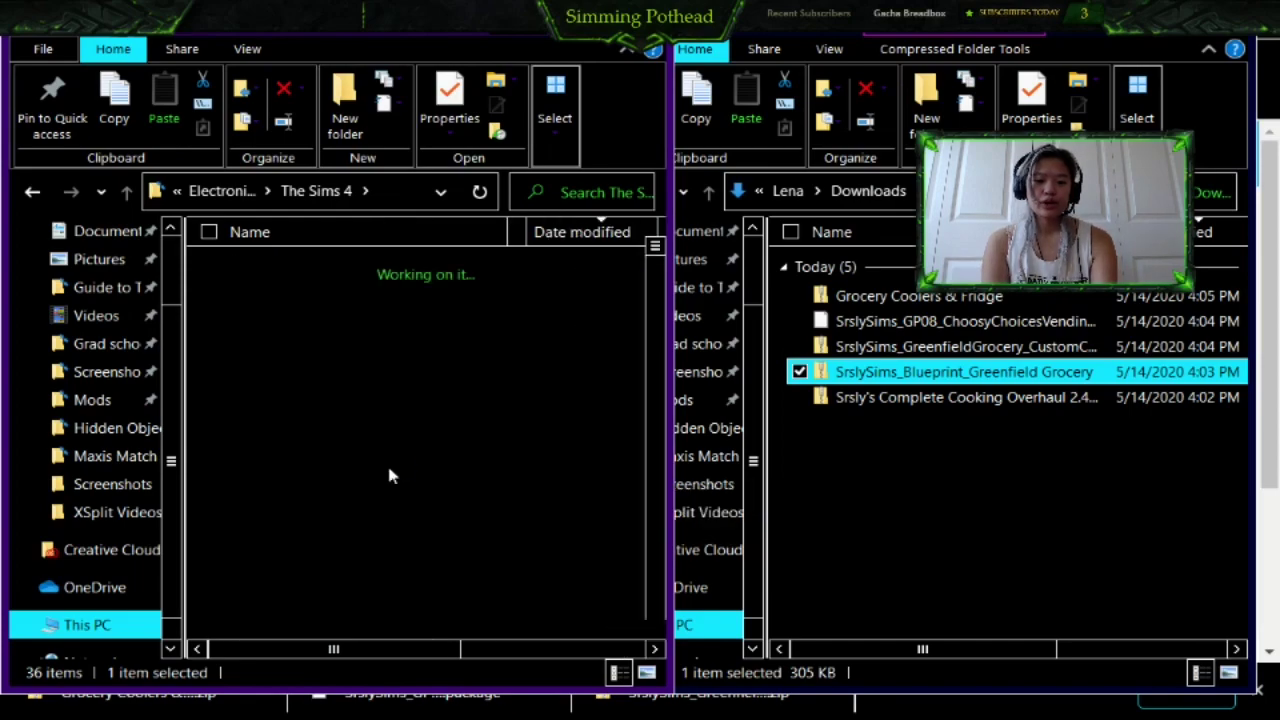
scroll(407, 410, "down", 10)
scroll(407, 410, "down", 15)
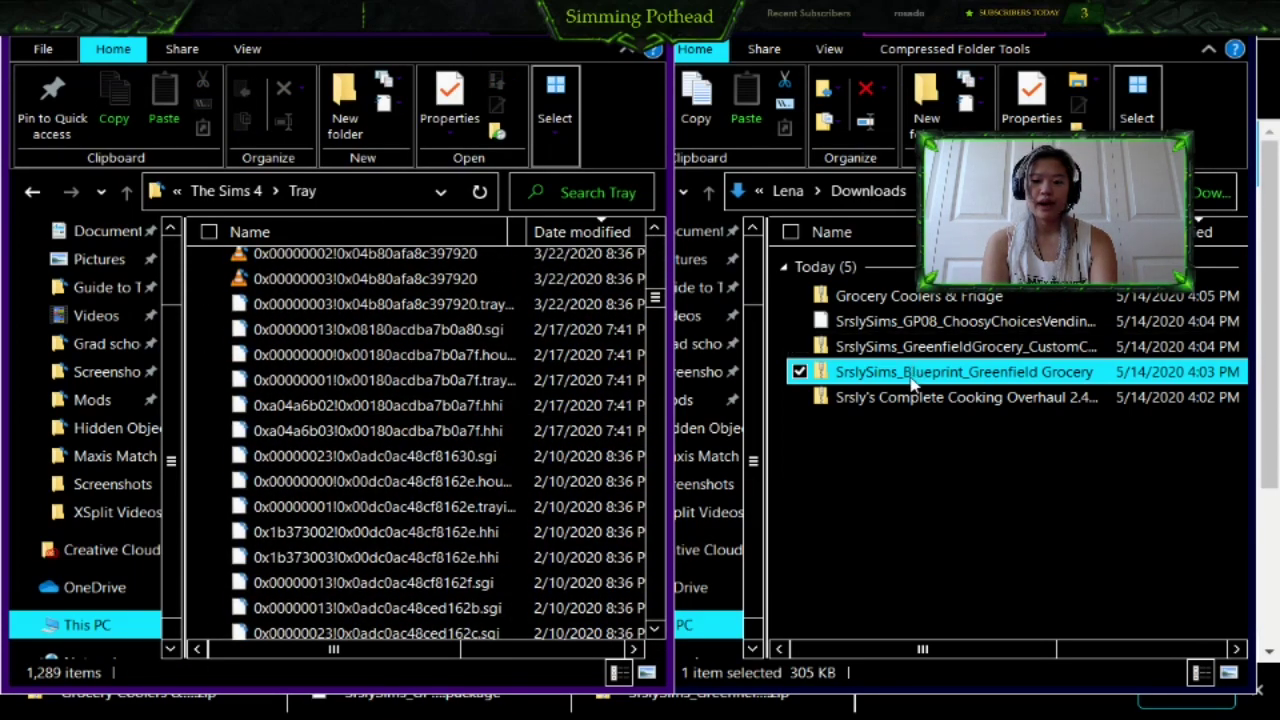
- Copy all seven blueprint files from the SrslySims_Blueprint_Greenfield Grocery archive into the Tray folder, and leave the archive
double_click(870, 376)
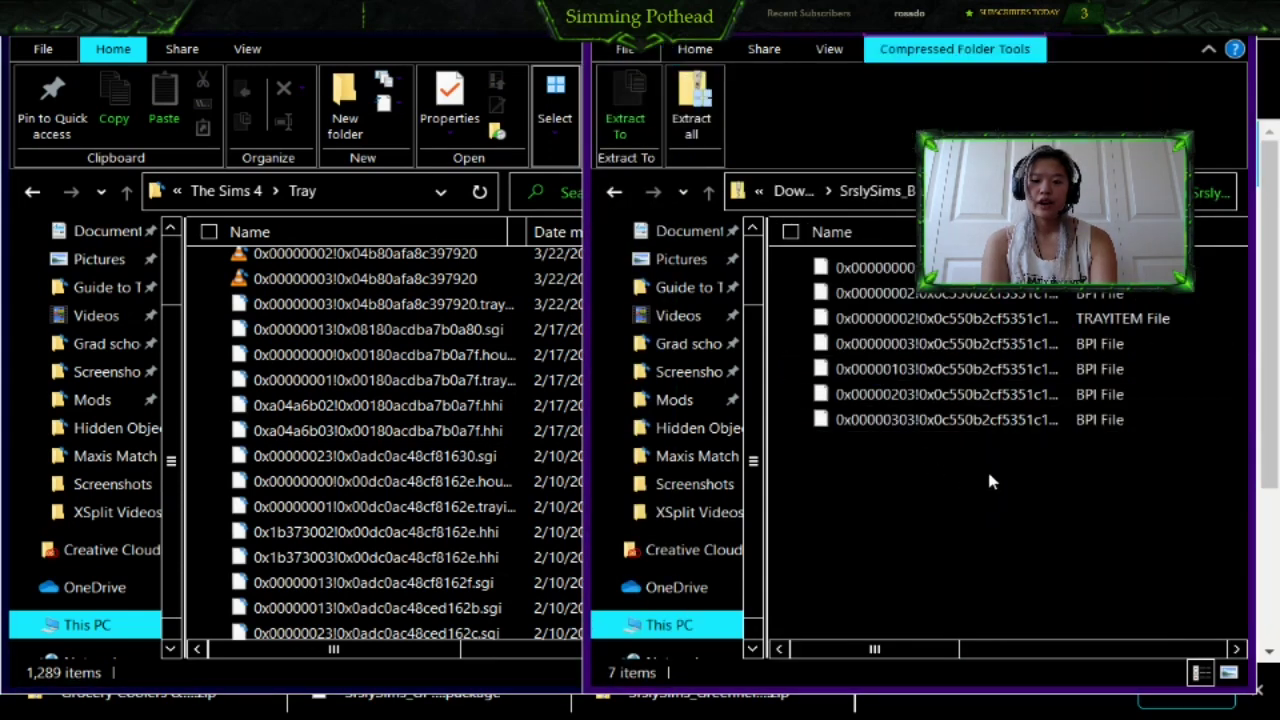
left_click_drag(988, 473, 966, 264)
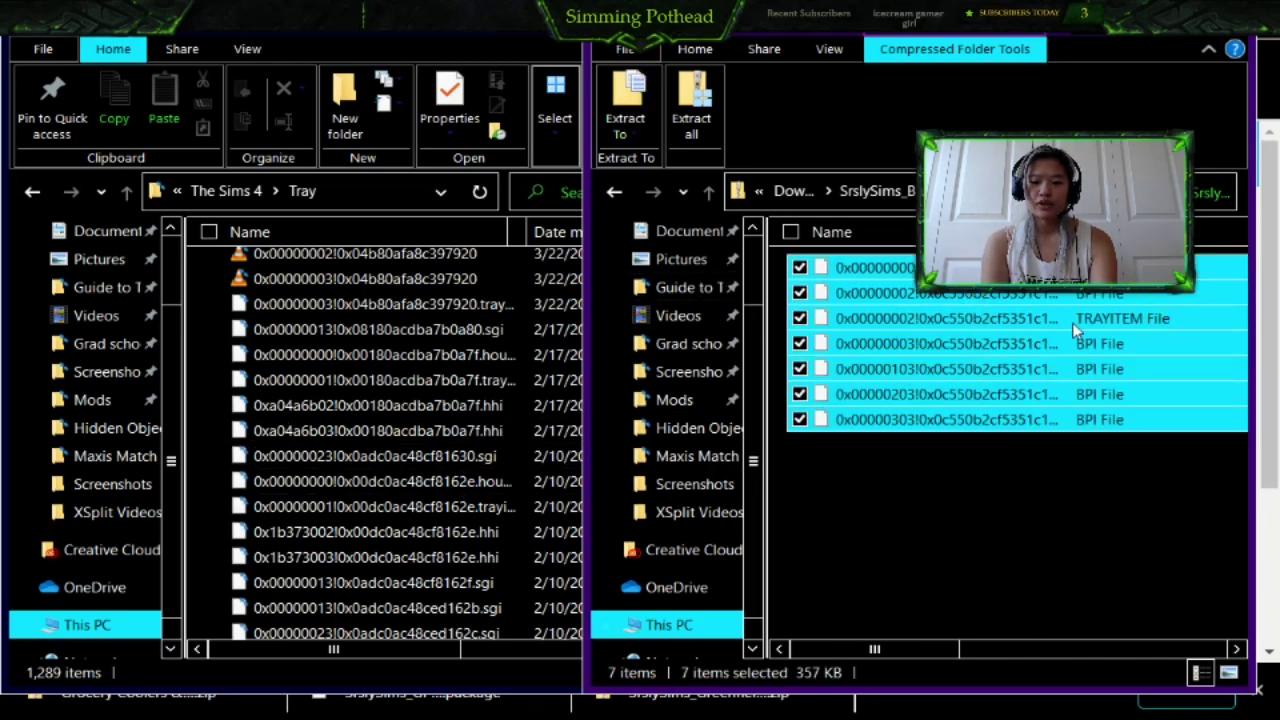
left_click_drag(1100, 342, 386, 423)
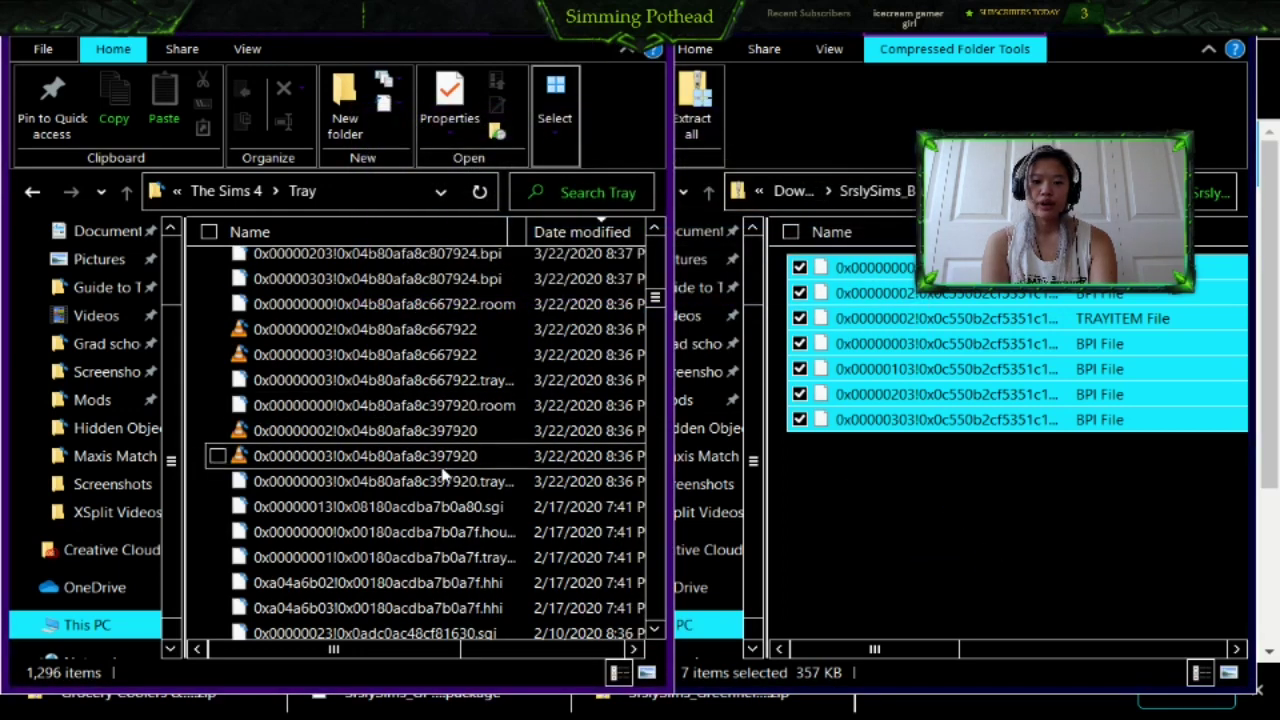
left_click(914, 514)
left_click(912, 507)
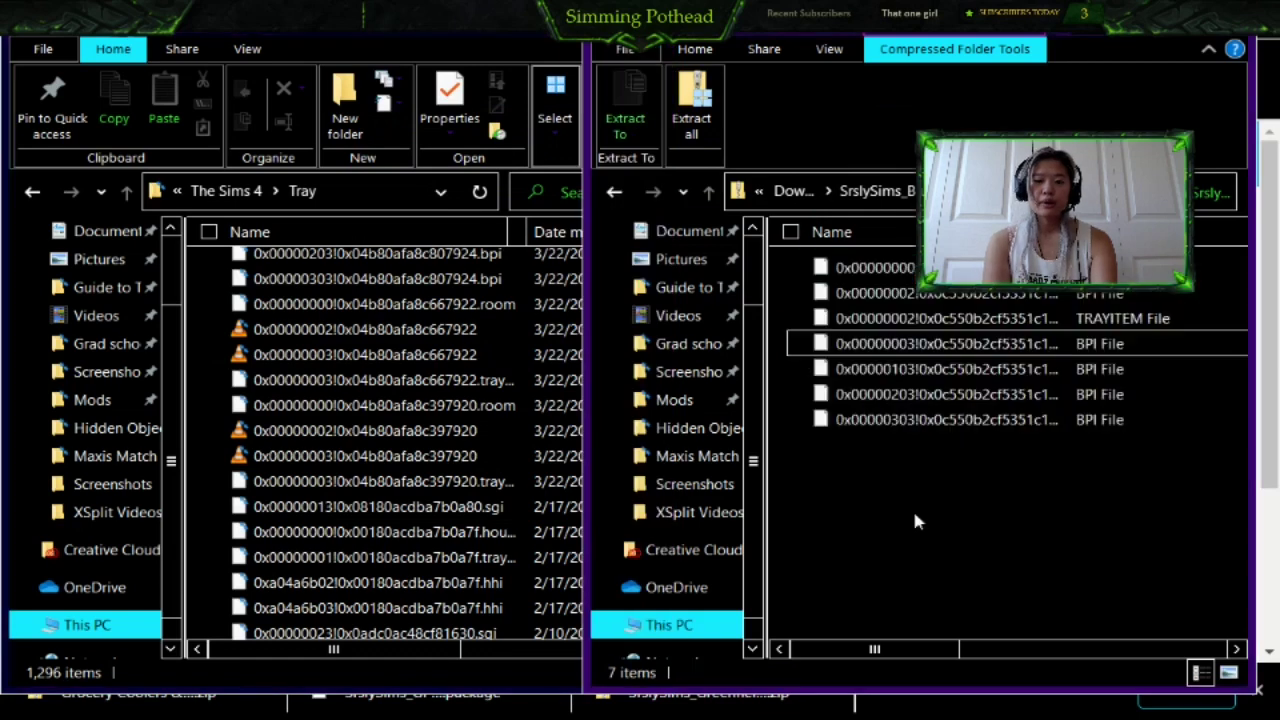
left_click(708, 190)
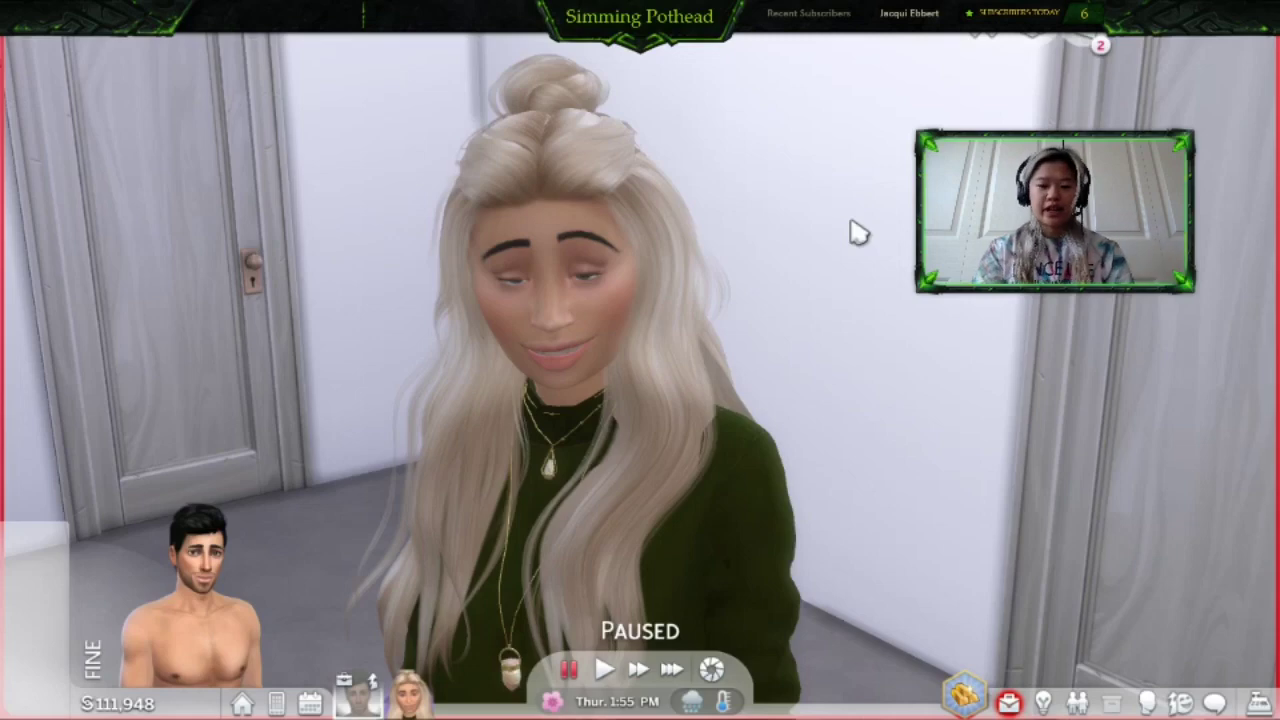
- In The Sims 4, look around the home with the walls cut away and up, and close in on the kitchen fridge
key("Left")
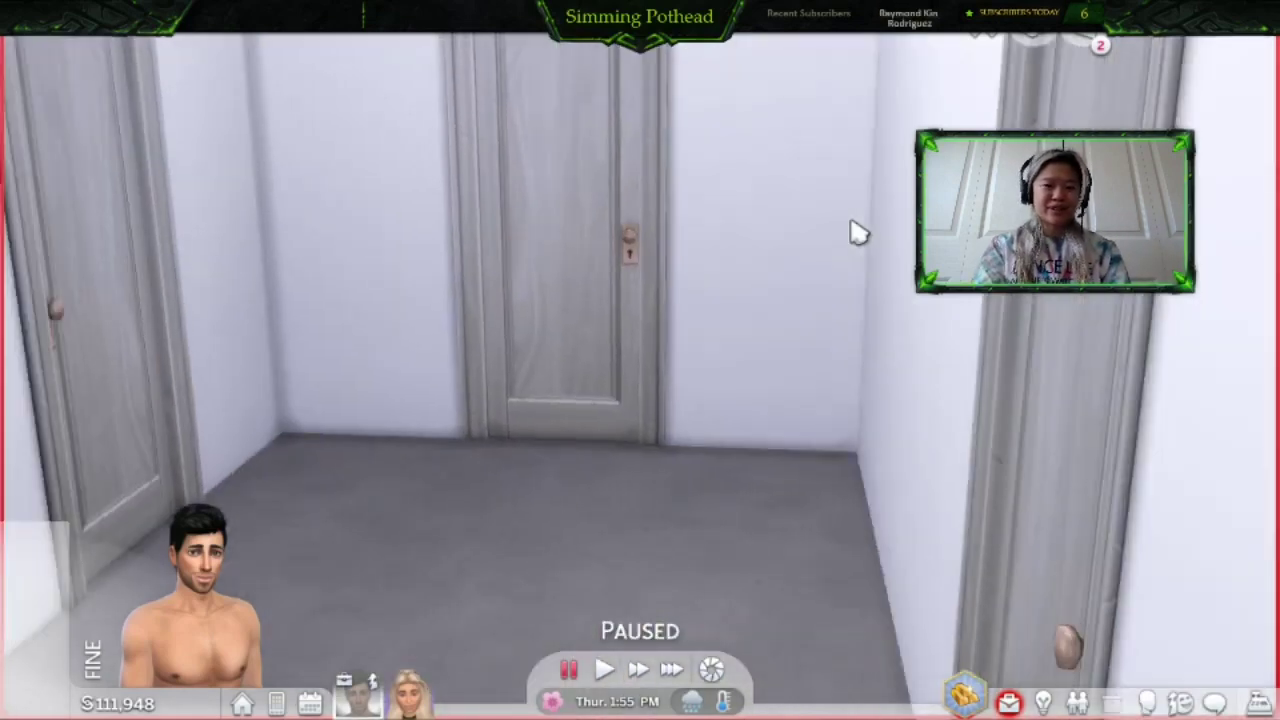
scroll(857, 232, "up", 2)
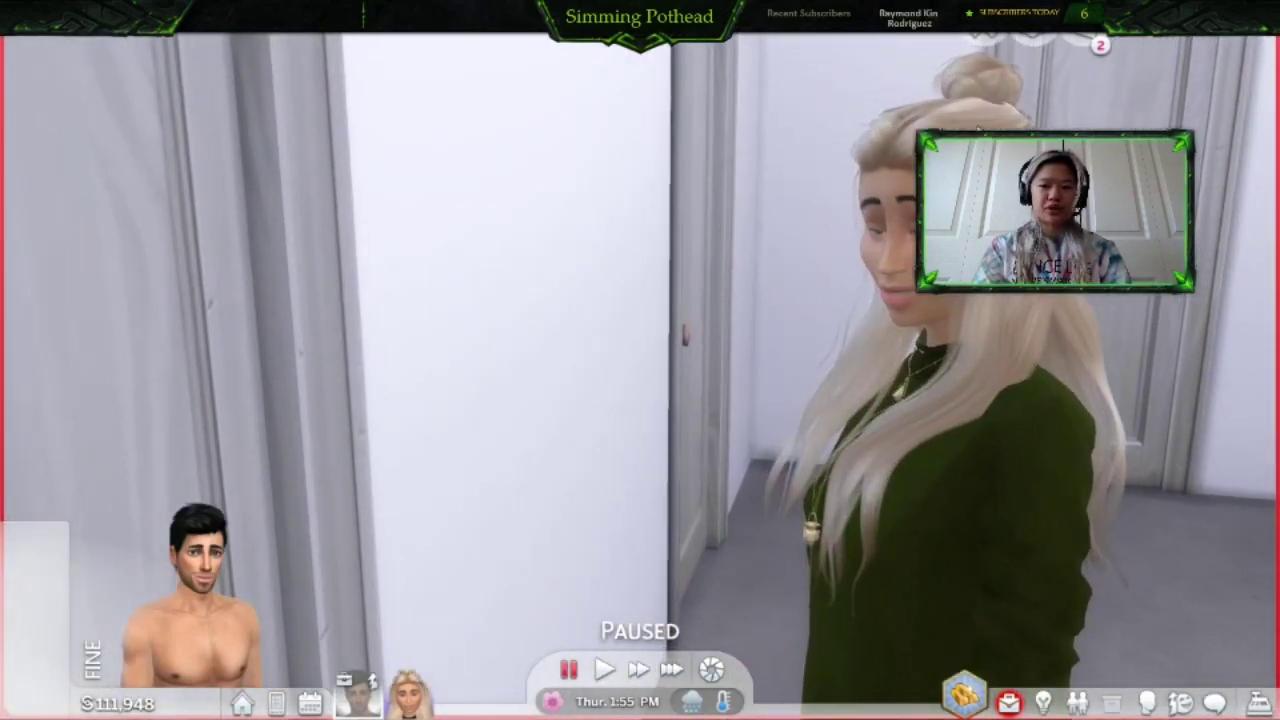
key("End")
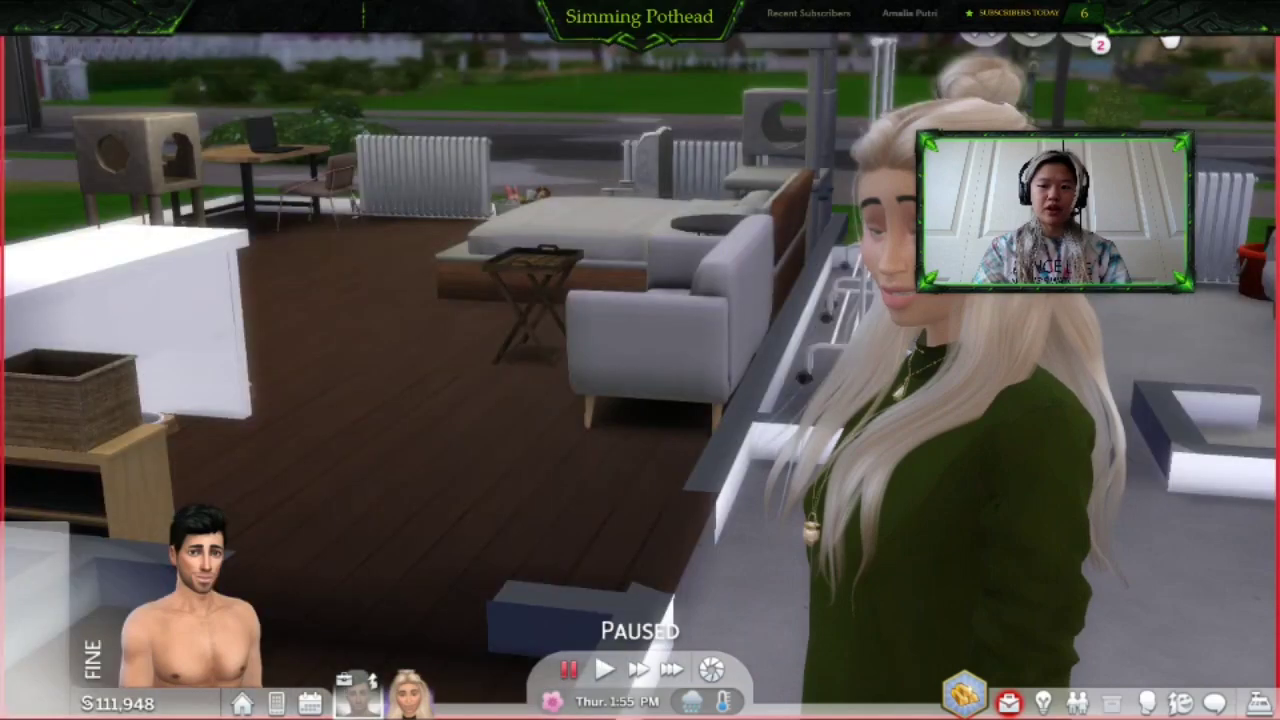
key("Left")
key("Left")
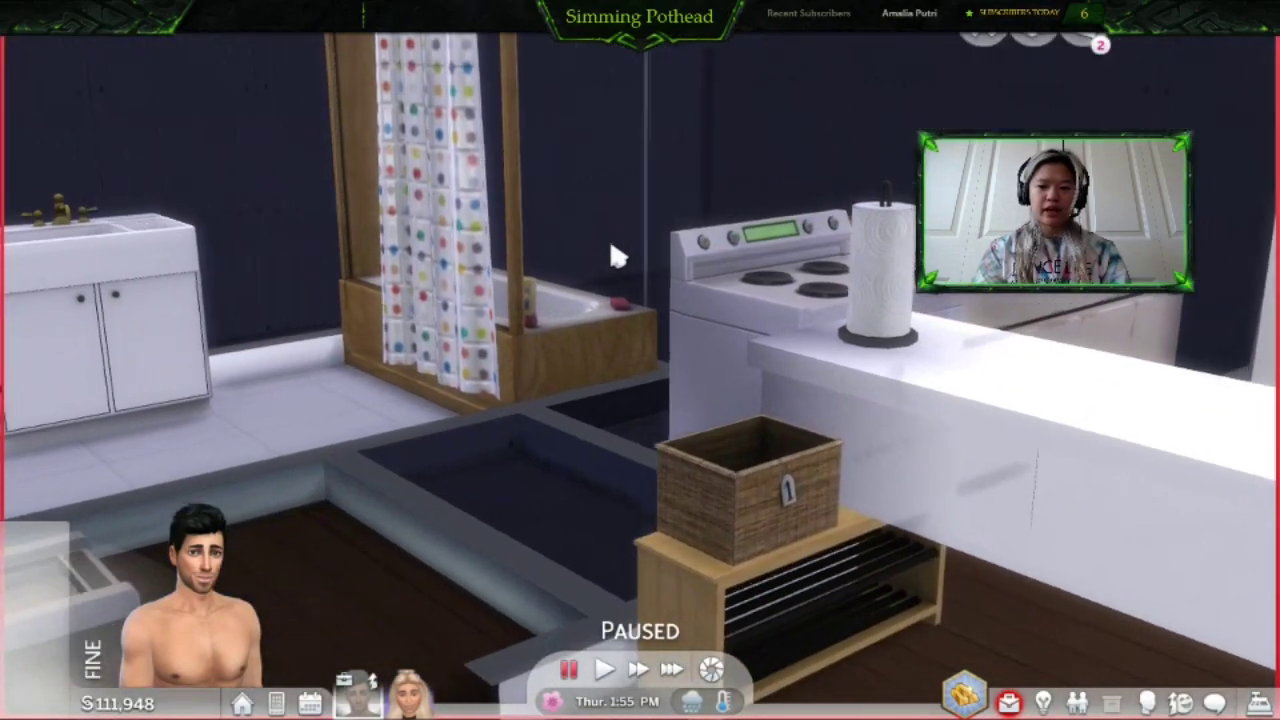
key("Right")
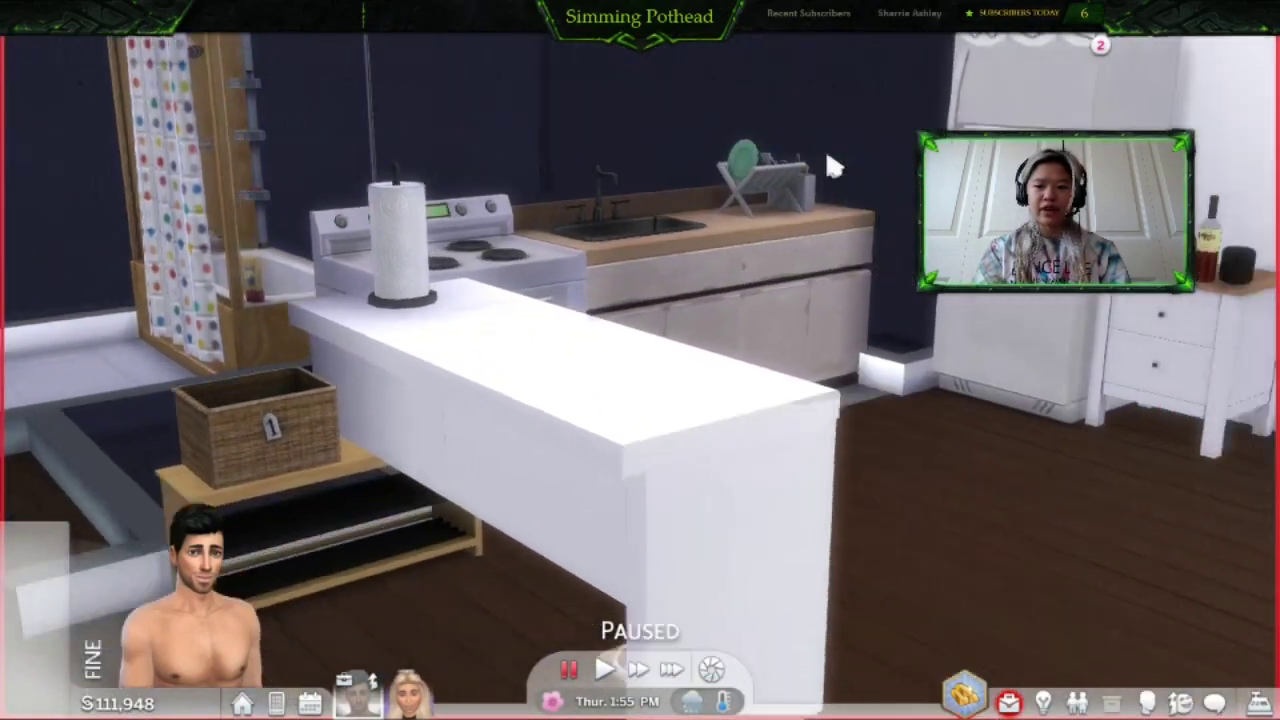
key("Down")
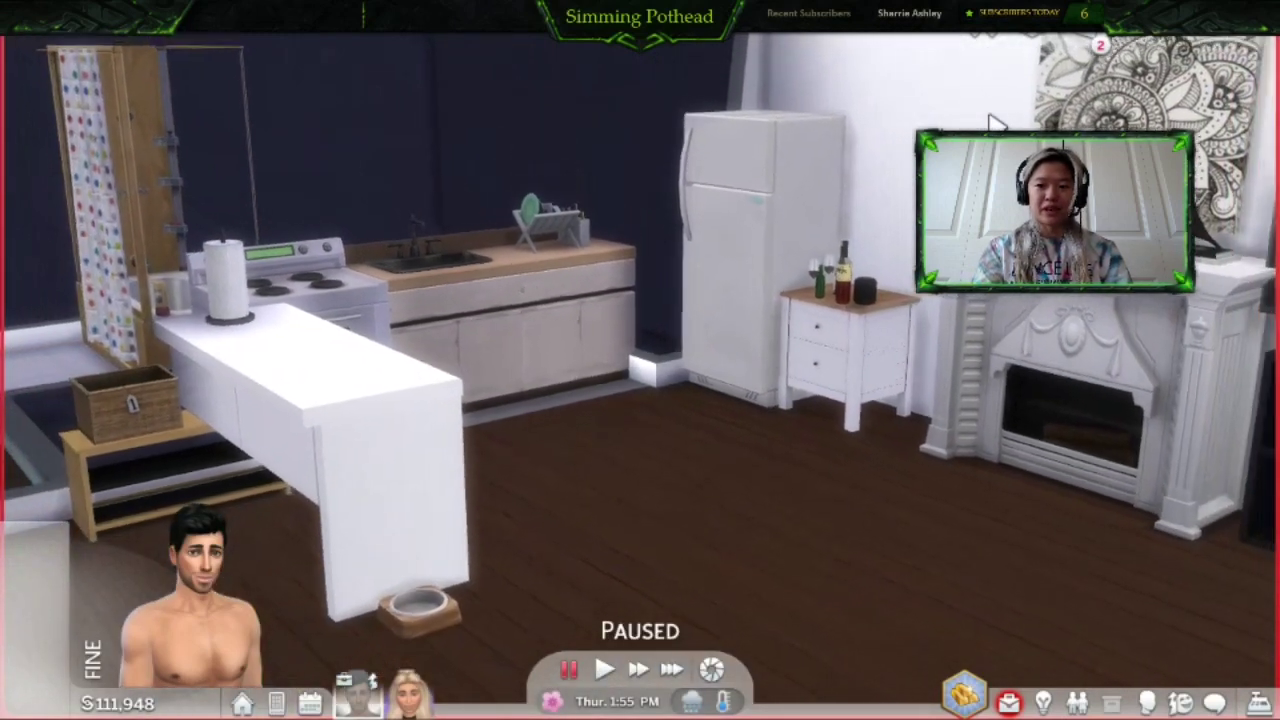
scroll(775, 198, "down", 3)
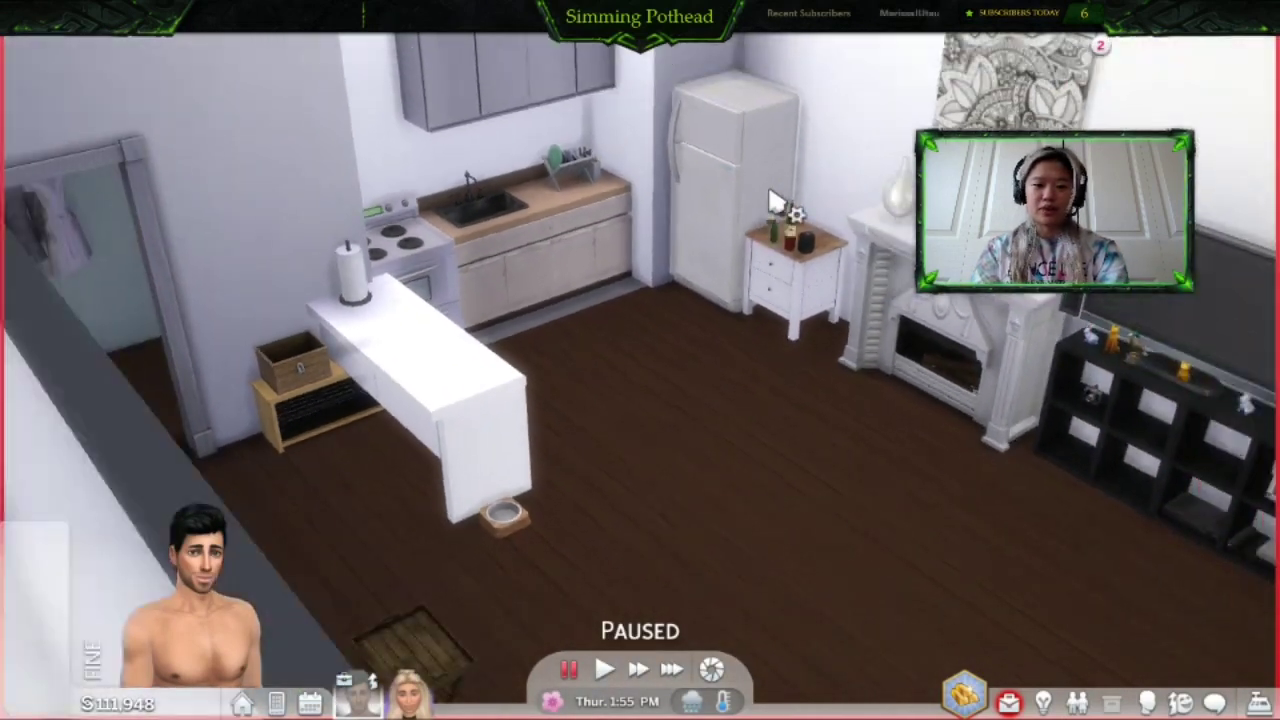
key("e")
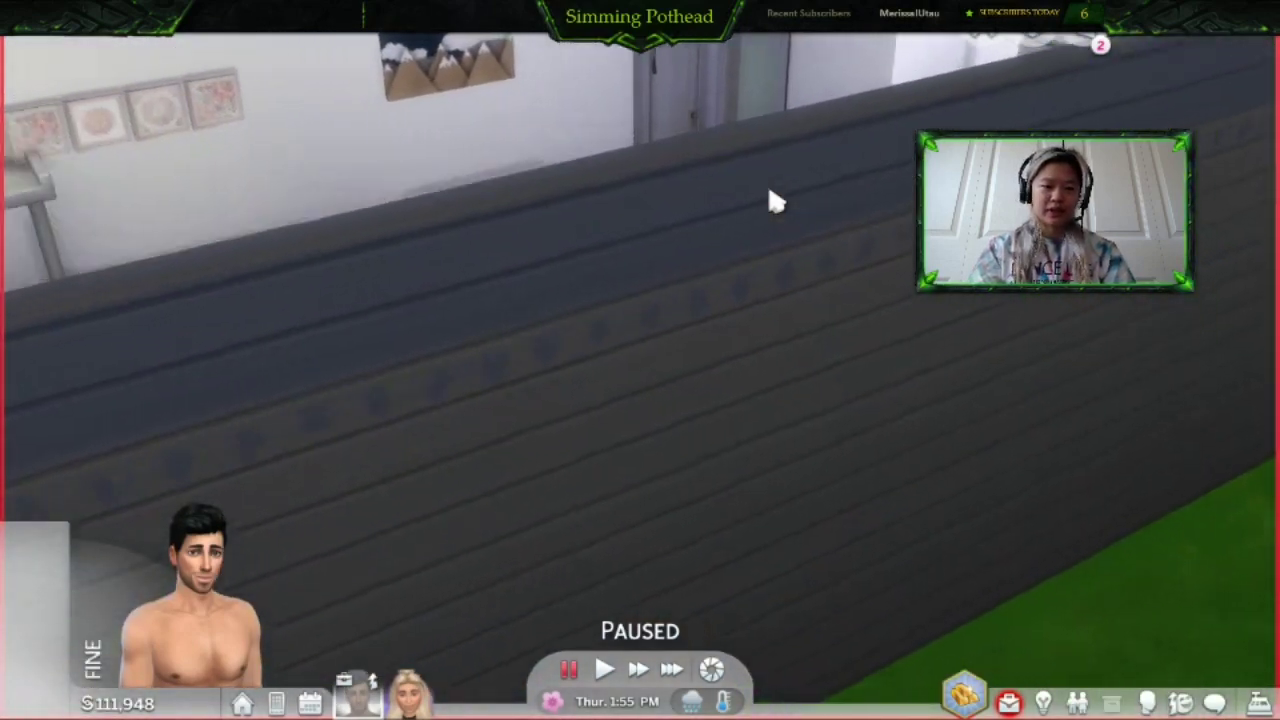
key("w")
key("e")
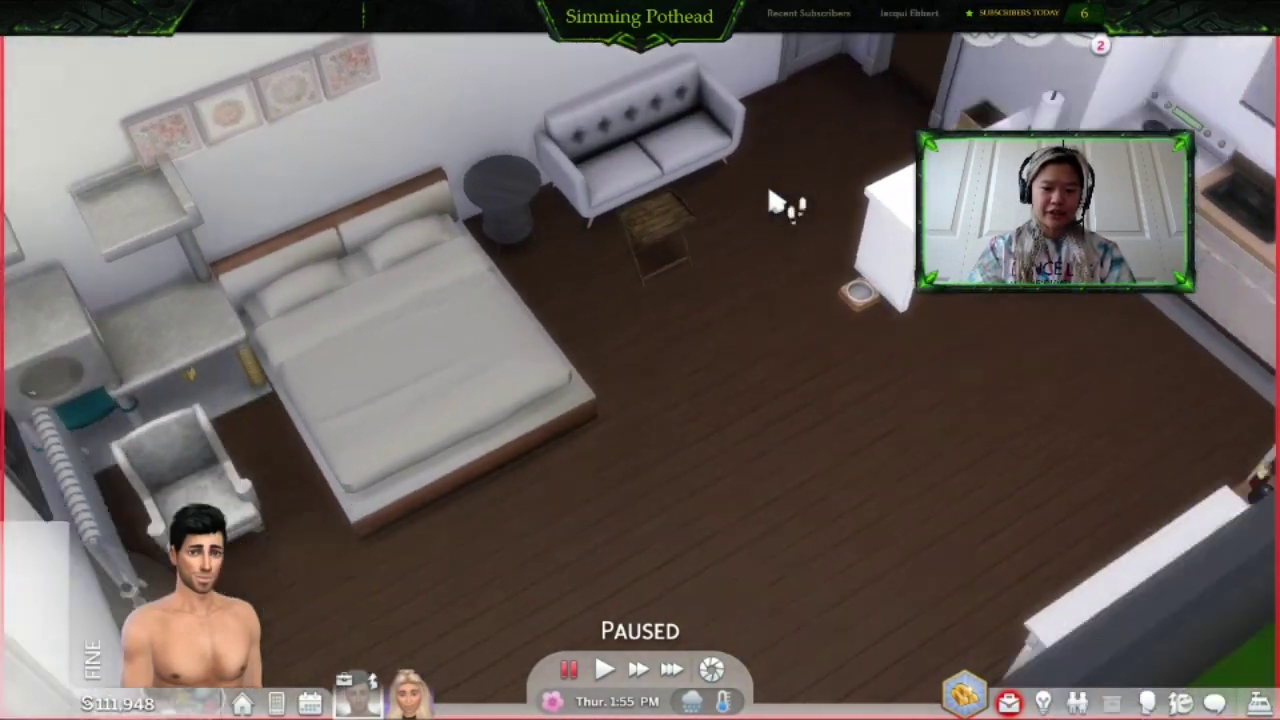
key("e")
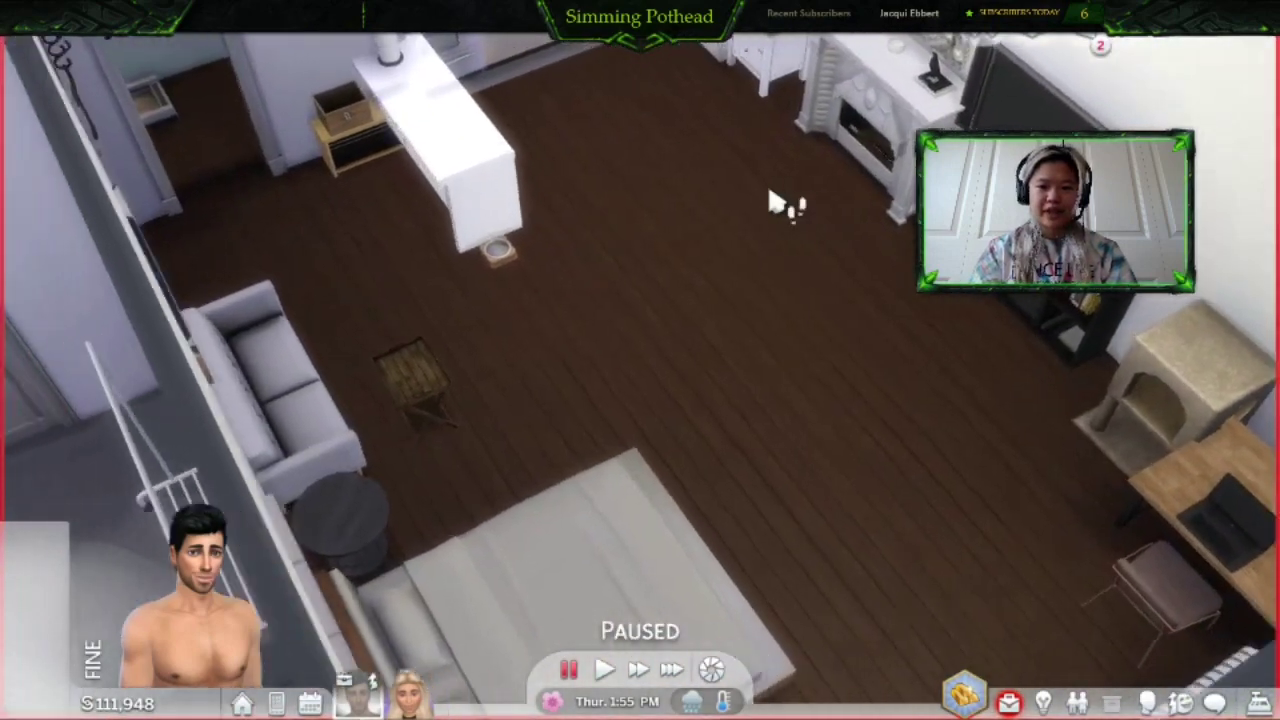
key("w")
key("w")
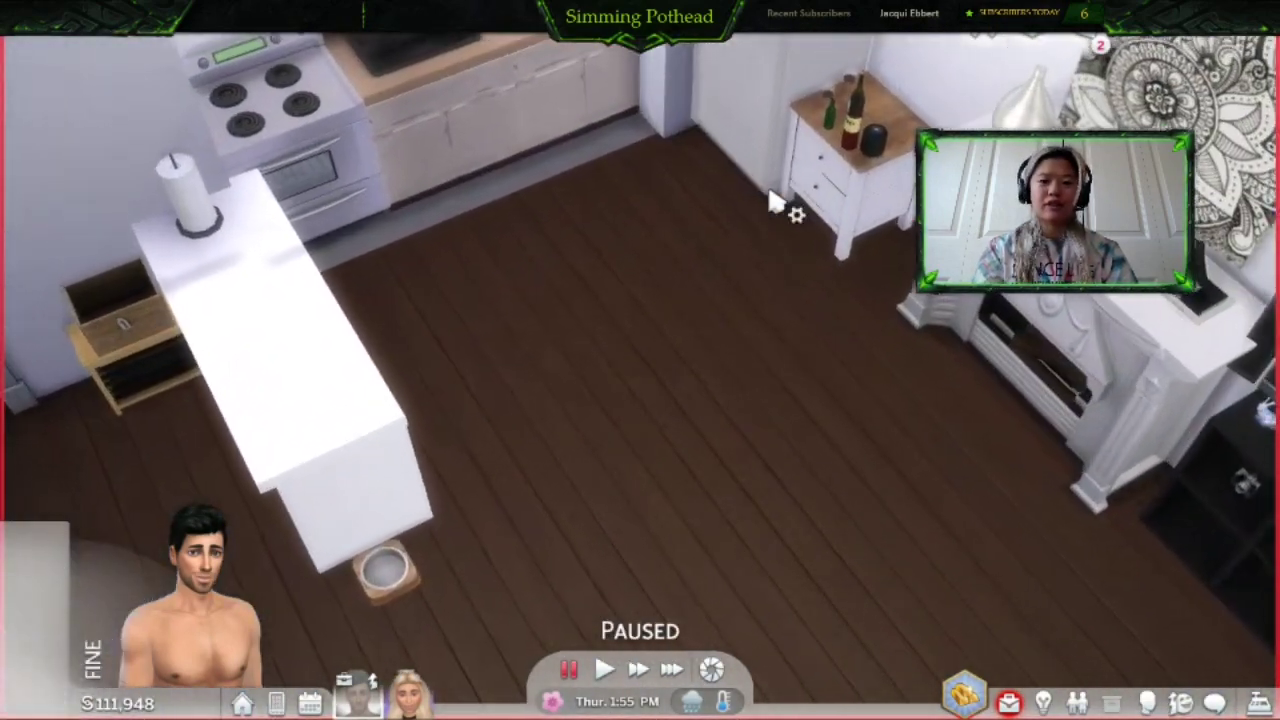
key("w")
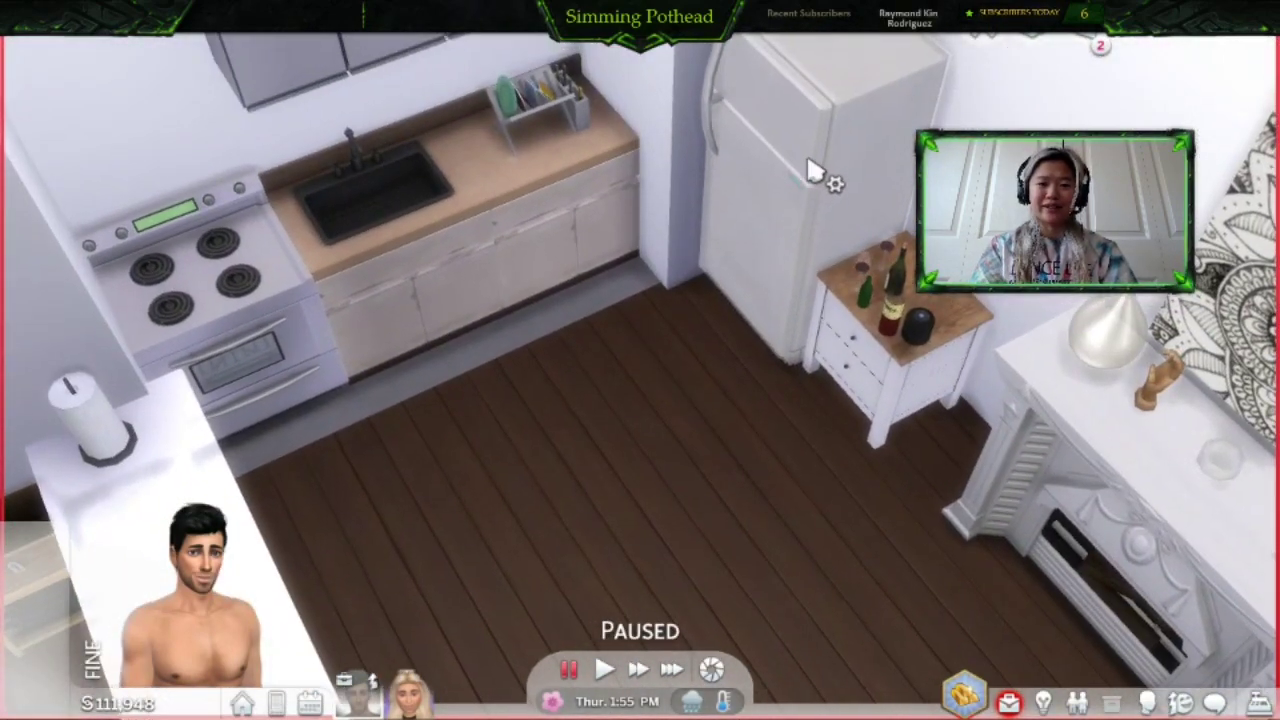
- Switch to the blonde Sim and view the ingredients for the fridge's custom Baking & Desserts recipes, closing the list without cooking
left_click(409, 690)
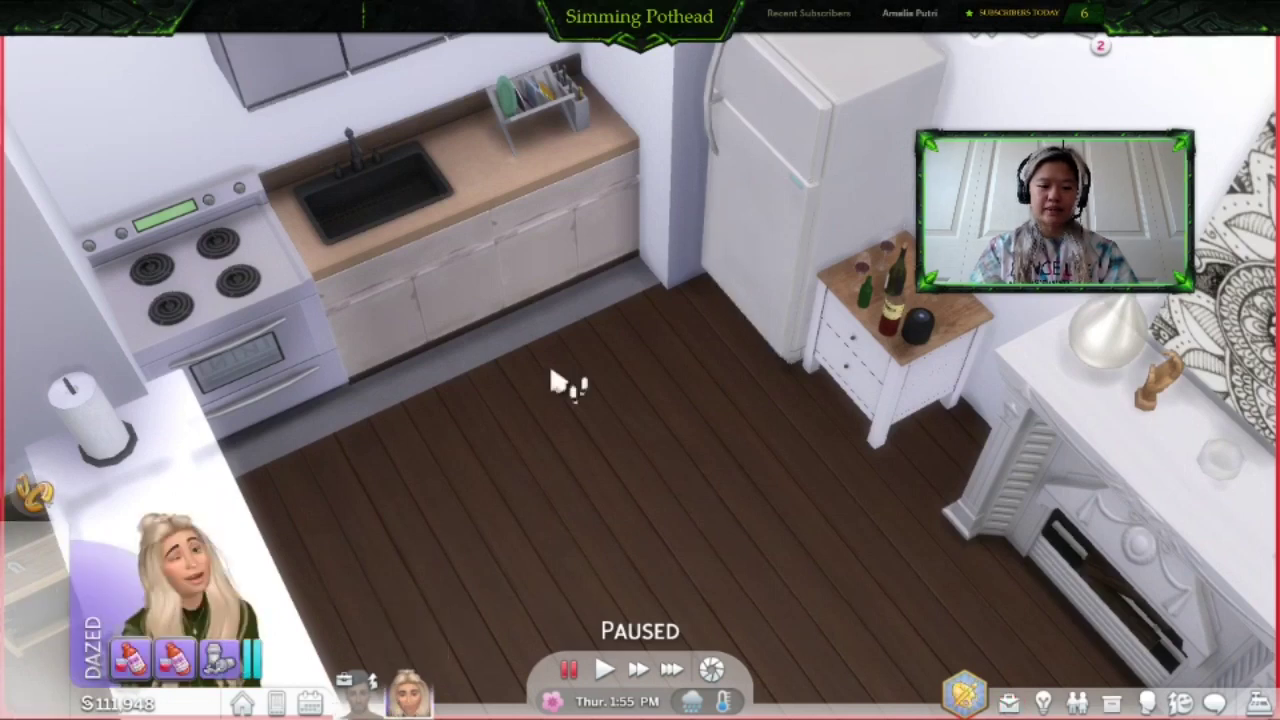
key("w")
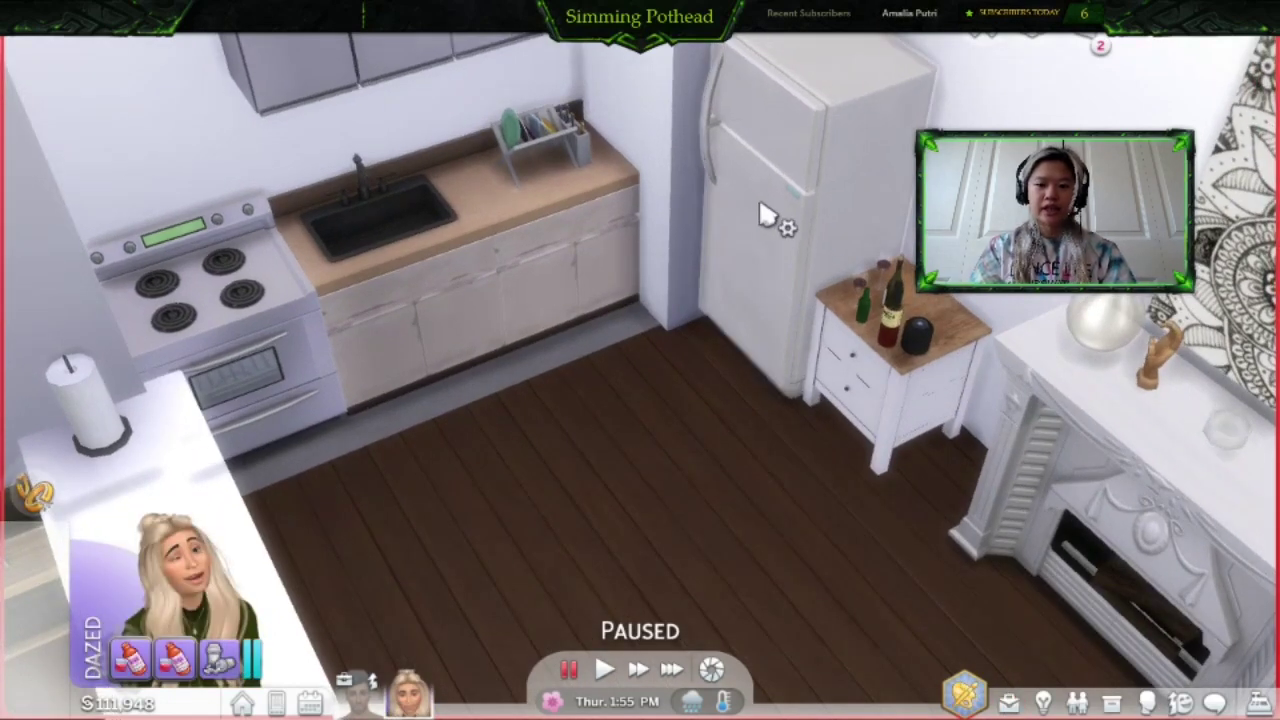
left_click(757, 210)
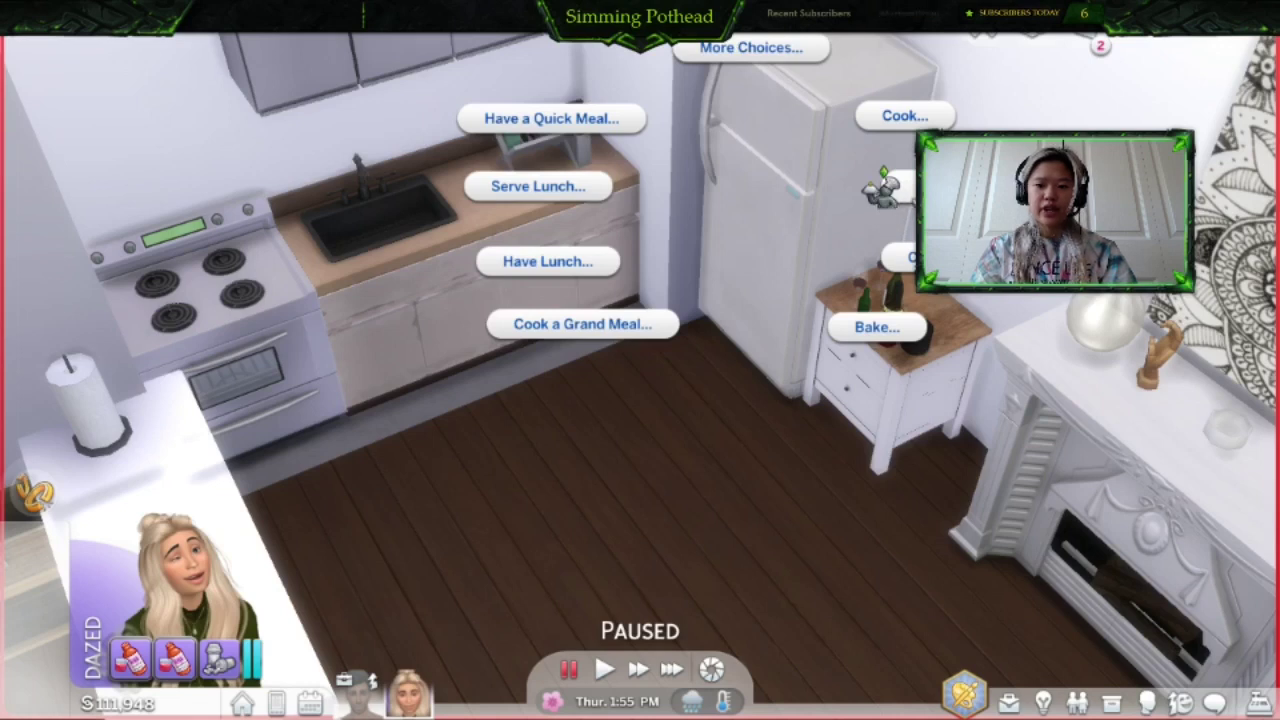
left_click(894, 212)
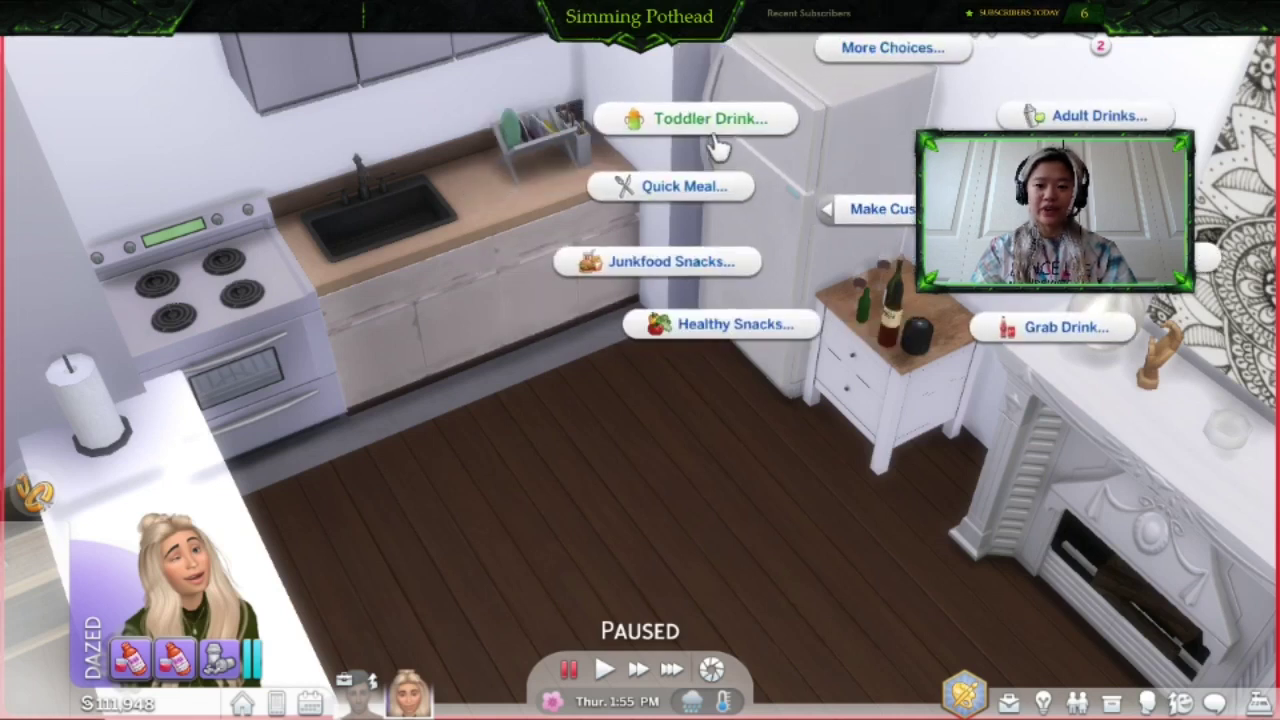
left_click(888, 60)
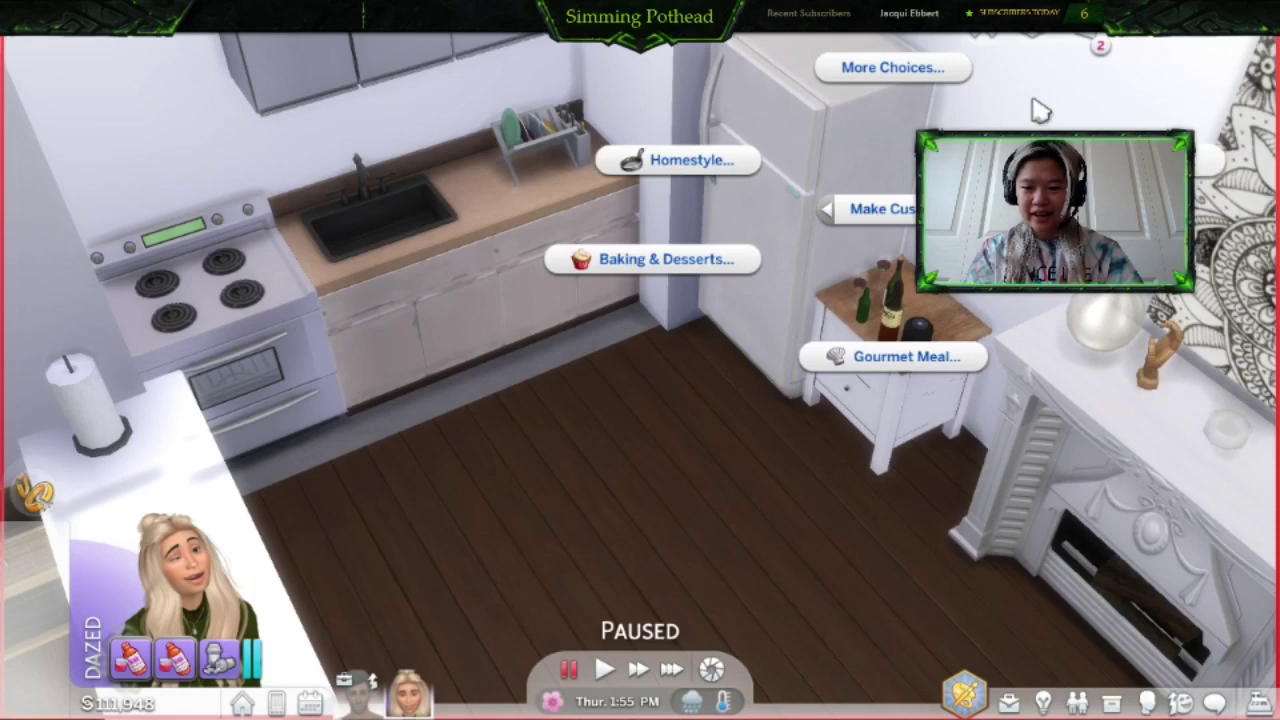
left_click(716, 283)
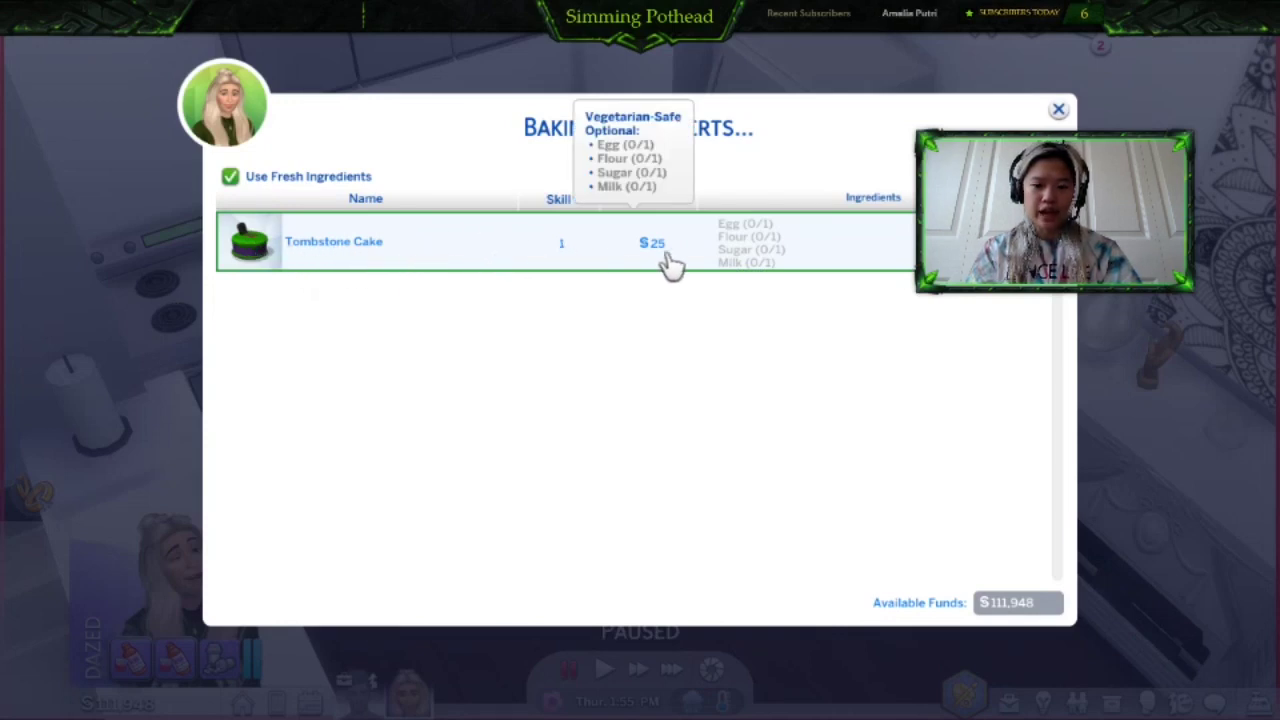
left_click(1058, 110)
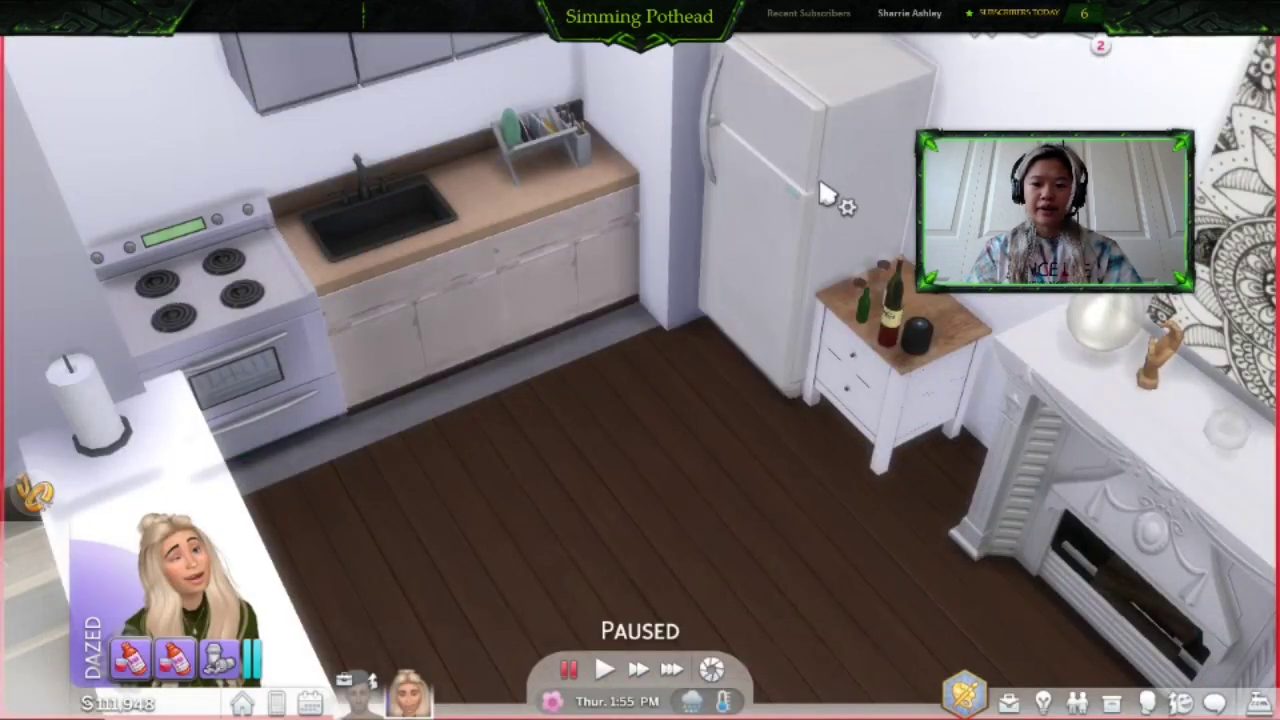
- View the ingredients for the fridge's custom Healthy Snacks recipes, closing the list without preparing anything
left_click(822, 193)
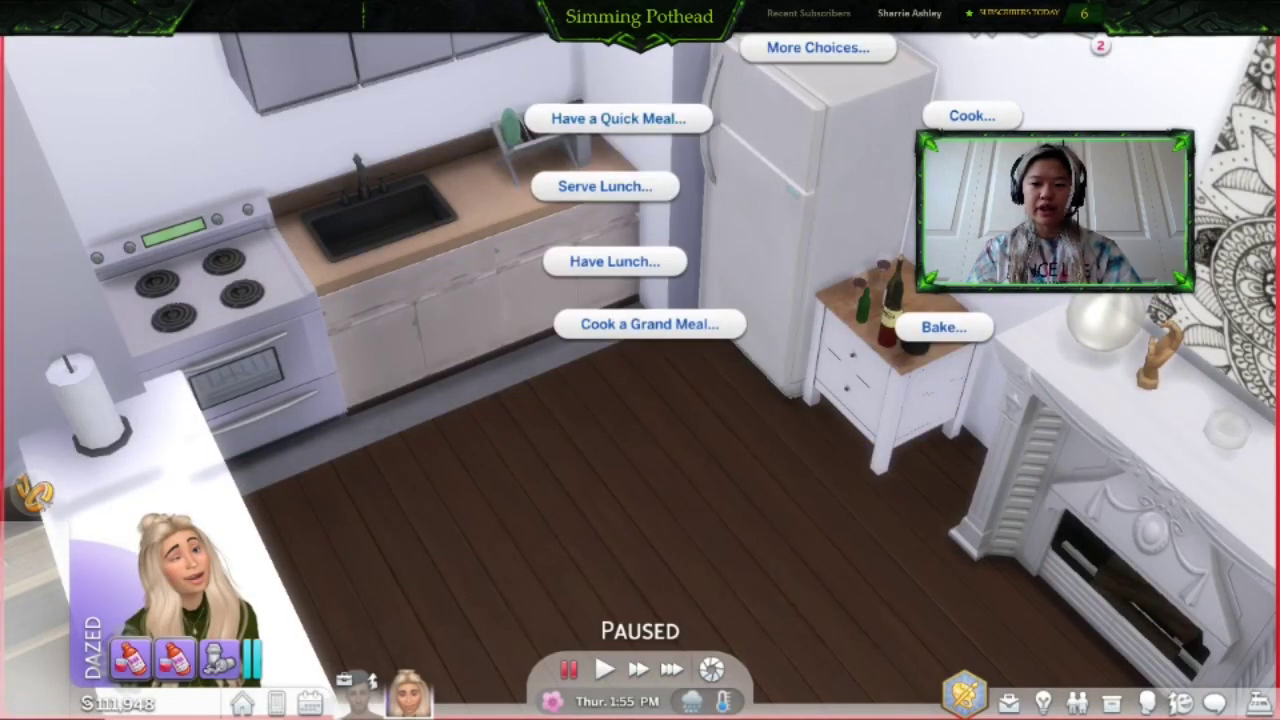
left_click(880, 47)
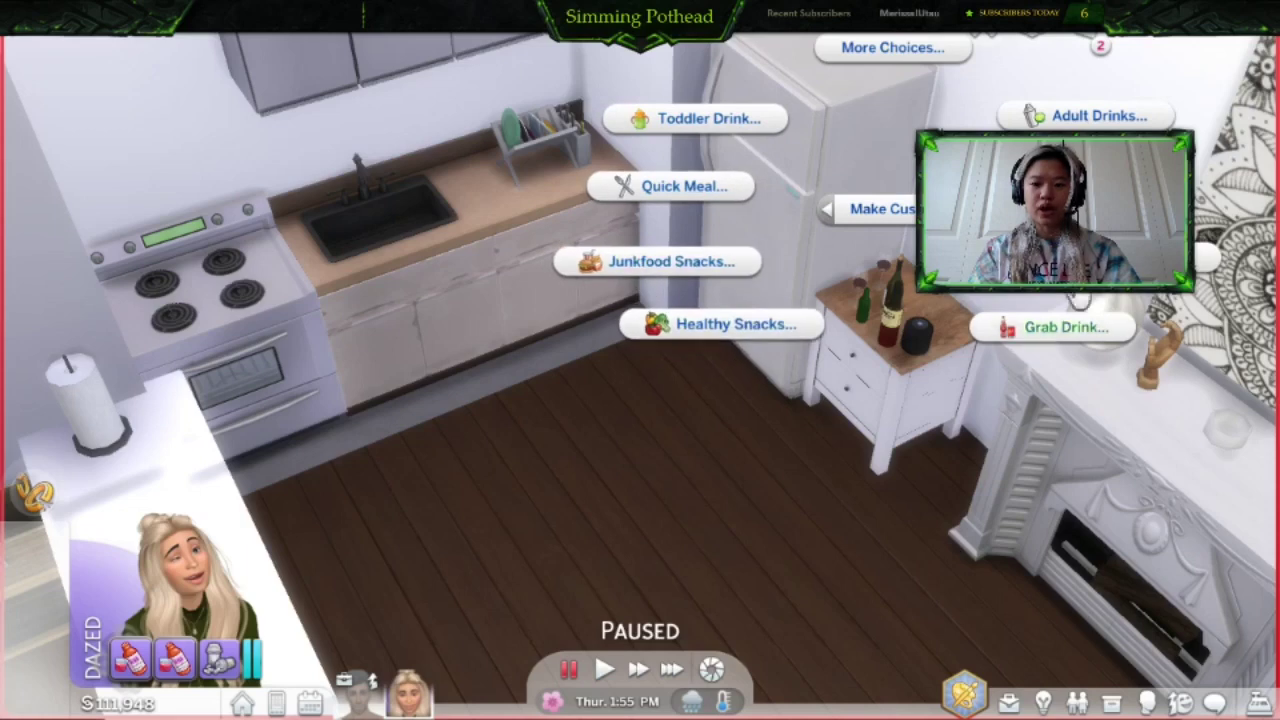
left_click(707, 326)
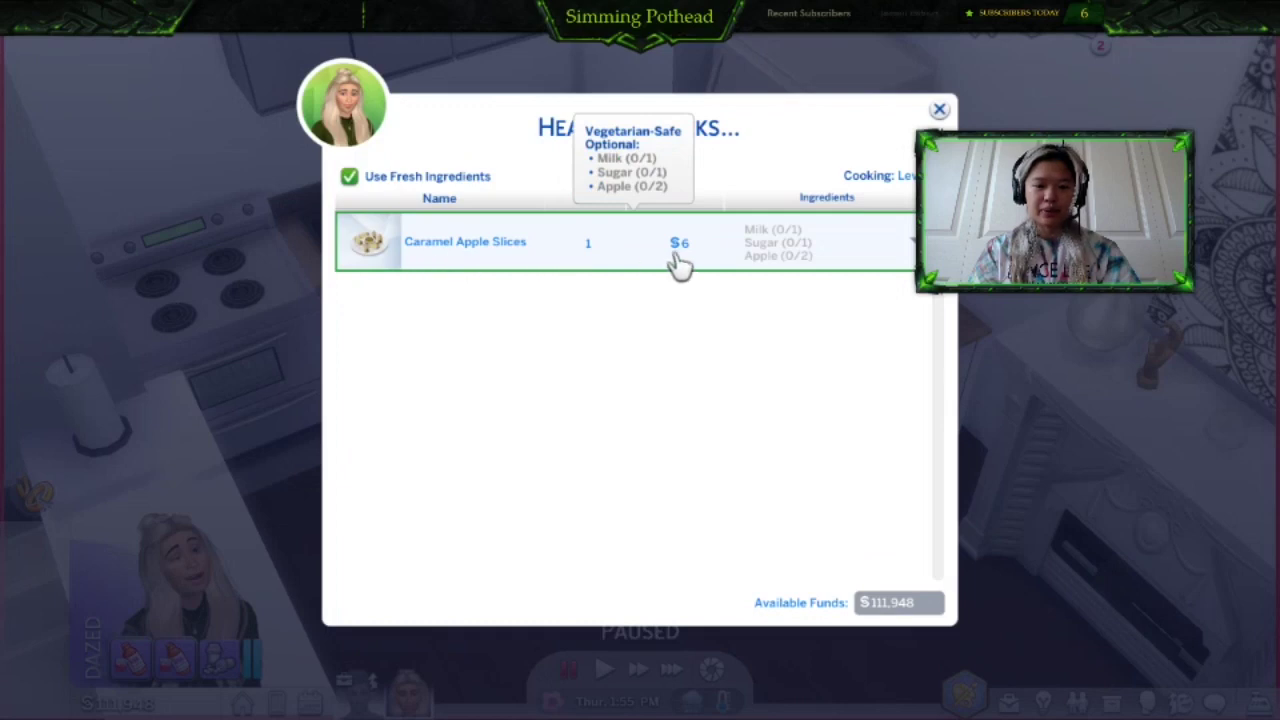
left_click(939, 110)
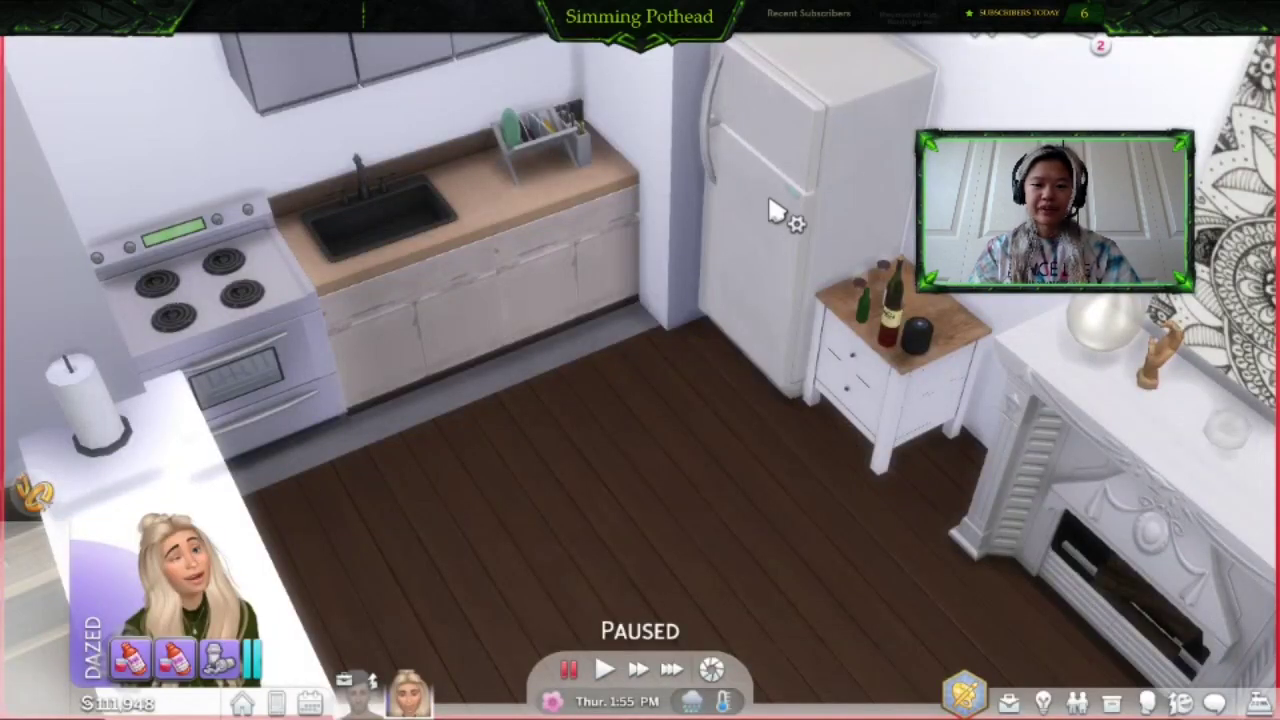
- Reopen the fridge's custom recipe categories
left_click(766, 263)
left_click(877, 209)
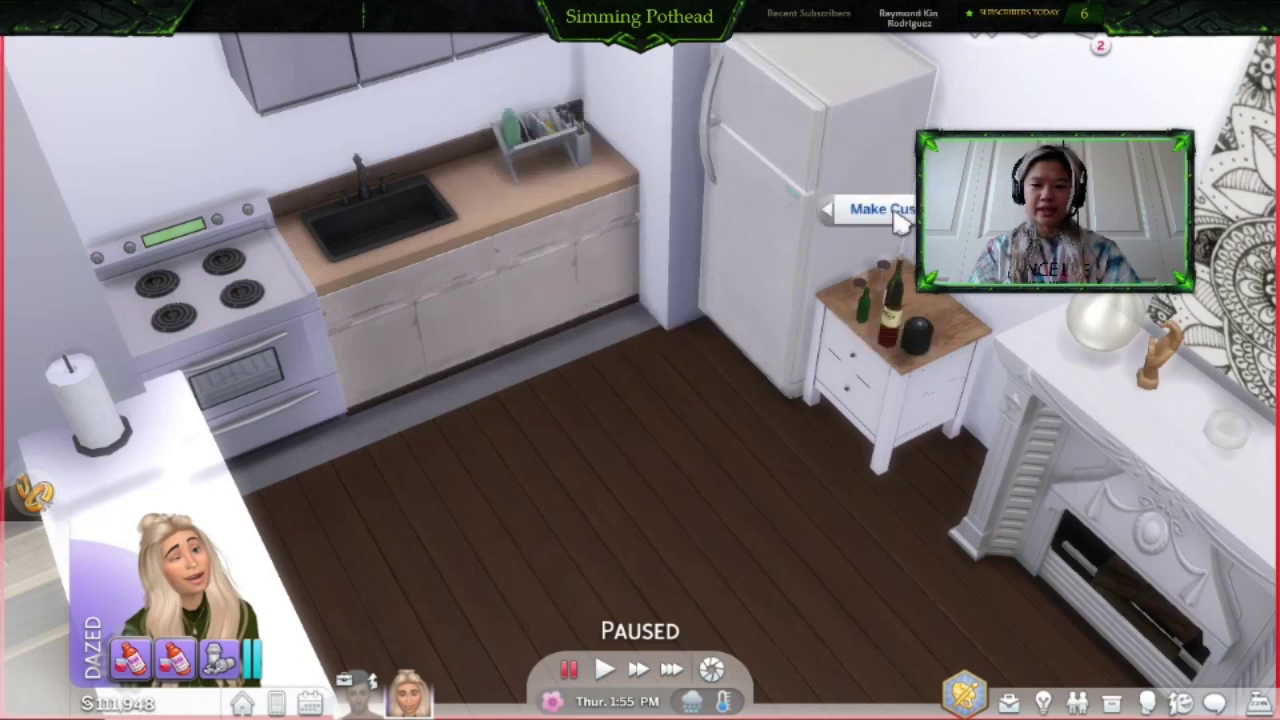